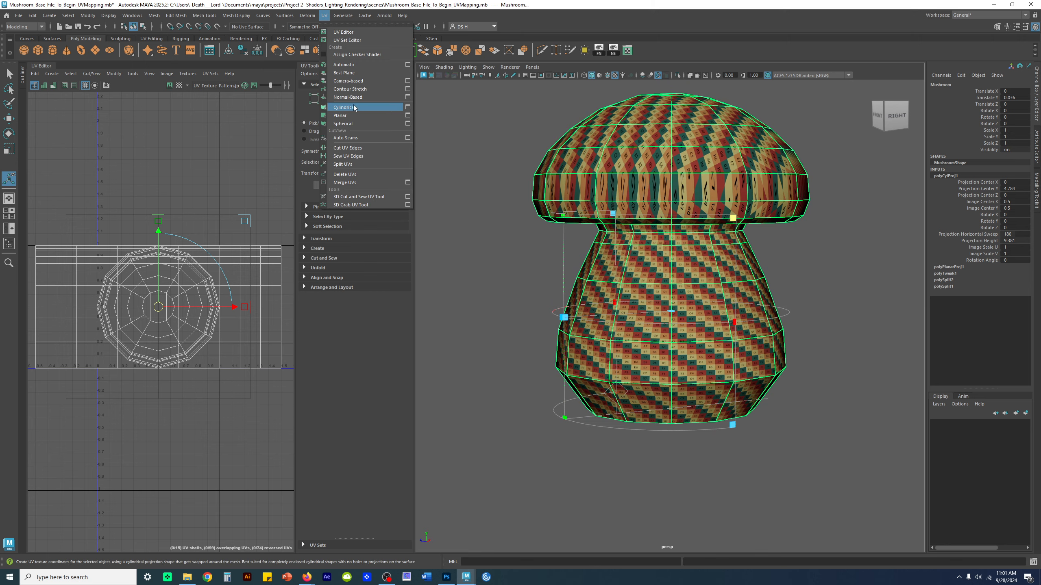
# - Display the mushroom in plain shaded mode without its checker texture
pyautogui.keyDown('alt'); pyautogui.moveTo(844, 214); pyautogui.dragTo(816, 211); pyautogui.keyUp('alt')
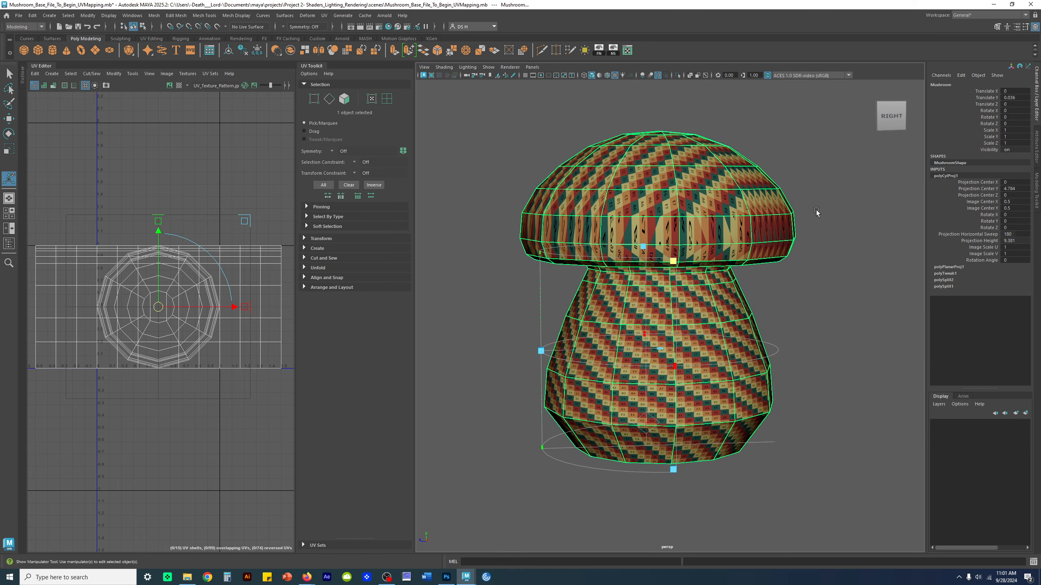
pyautogui.keyDown('alt'); pyautogui.moveTo(611, 274); pyautogui.dragTo(655, 200); pyautogui.keyUp('alt')
pyautogui.keyDown('alt'); pyautogui.moveTo(534, 324); pyautogui.dragTo(760, 374); pyautogui.keyUp('alt')
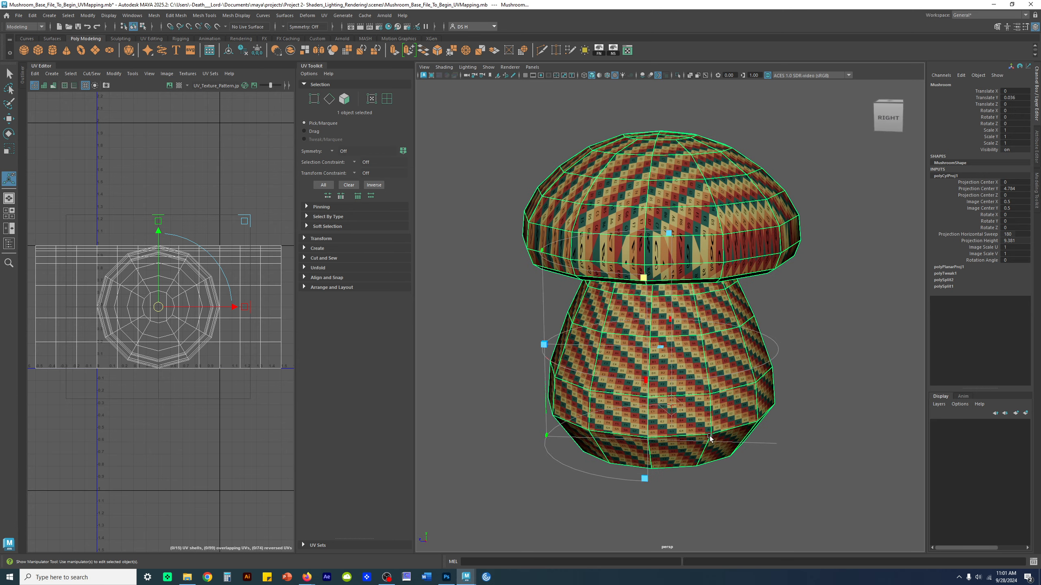
pyautogui.press('5')
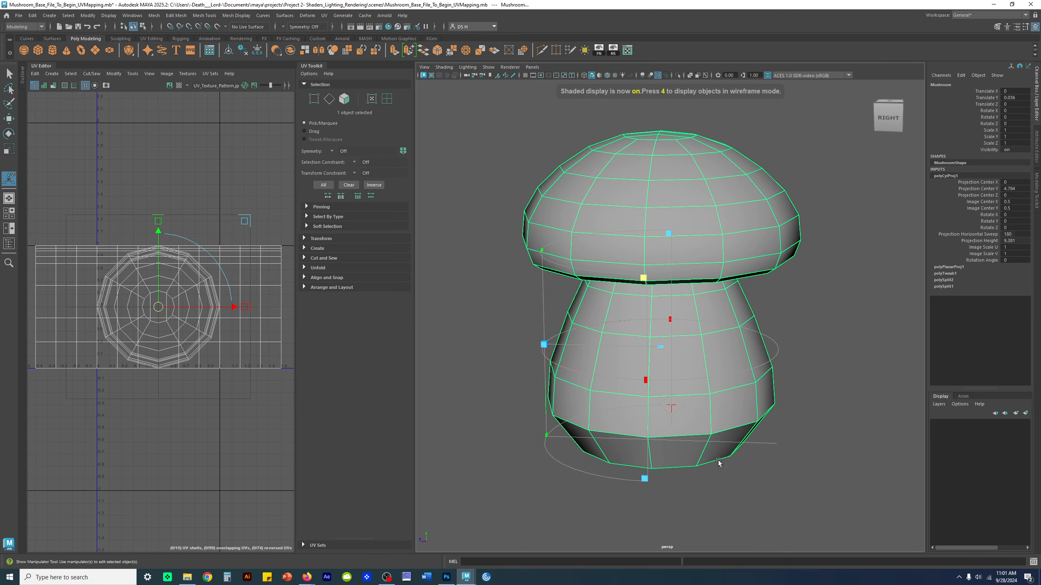
# - Deselect and reselect the mushroom, and bring back the manipulator of its polyCylProj1 cylindrical projection
pyautogui.click(857, 349)
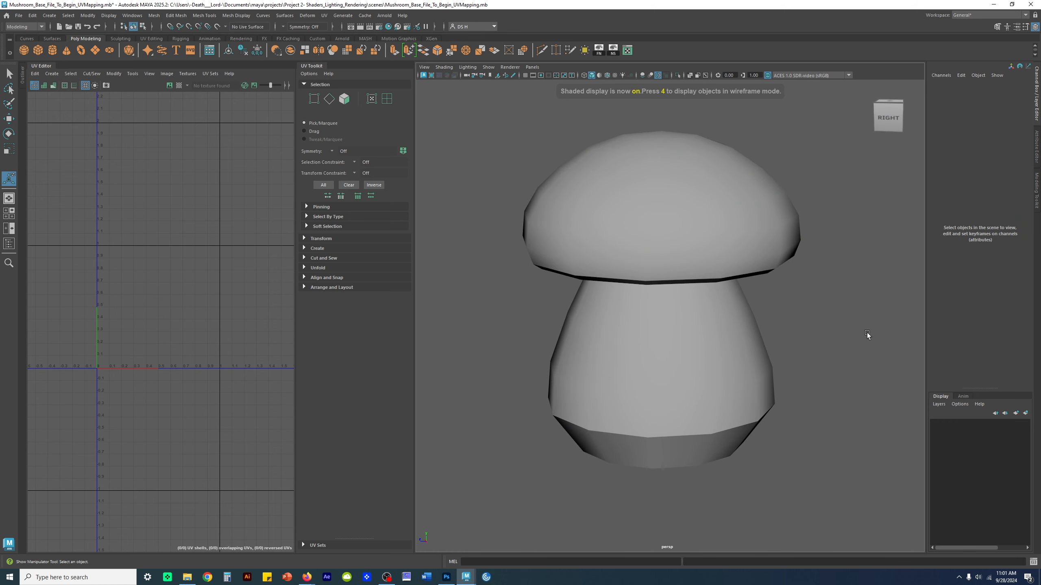
pyautogui.click(734, 204)
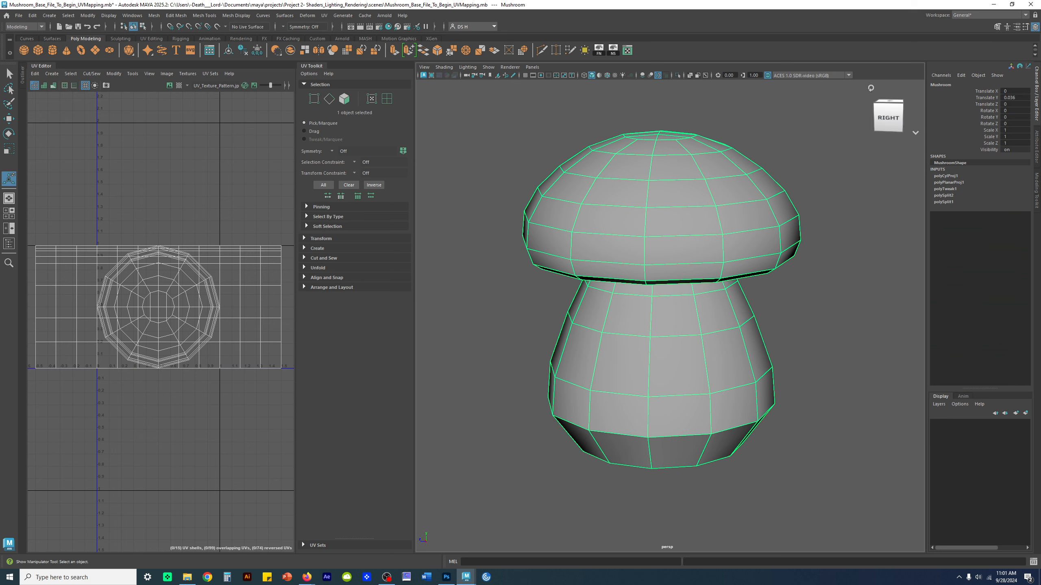
pyautogui.click(946, 176)
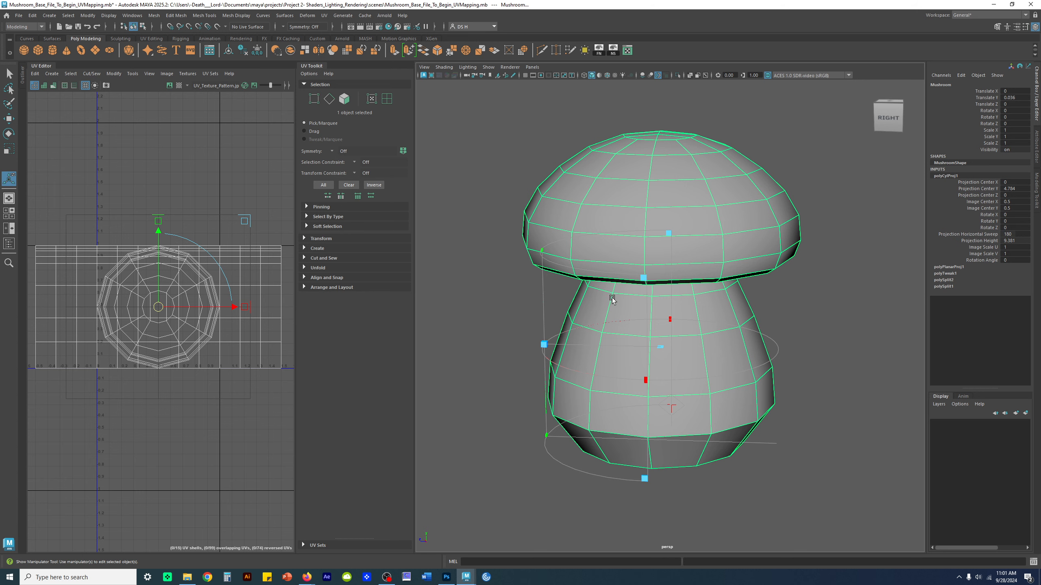
pyautogui.scroll(-3, 717, 320)
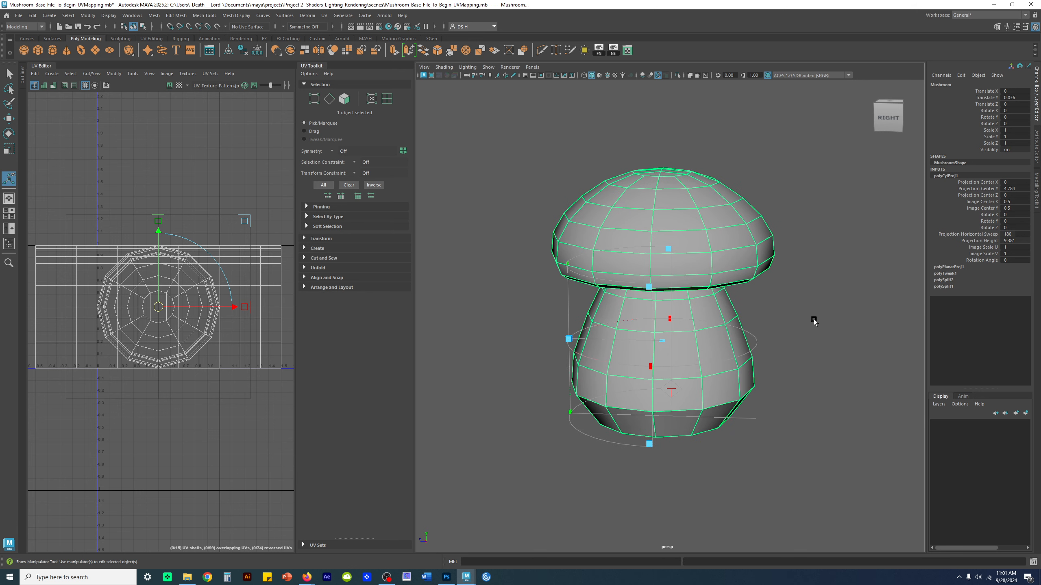
# - Reselect the mushroom with the Move tool and center its pivot
pyautogui.click(834, 333)
pyautogui.click(753, 225)
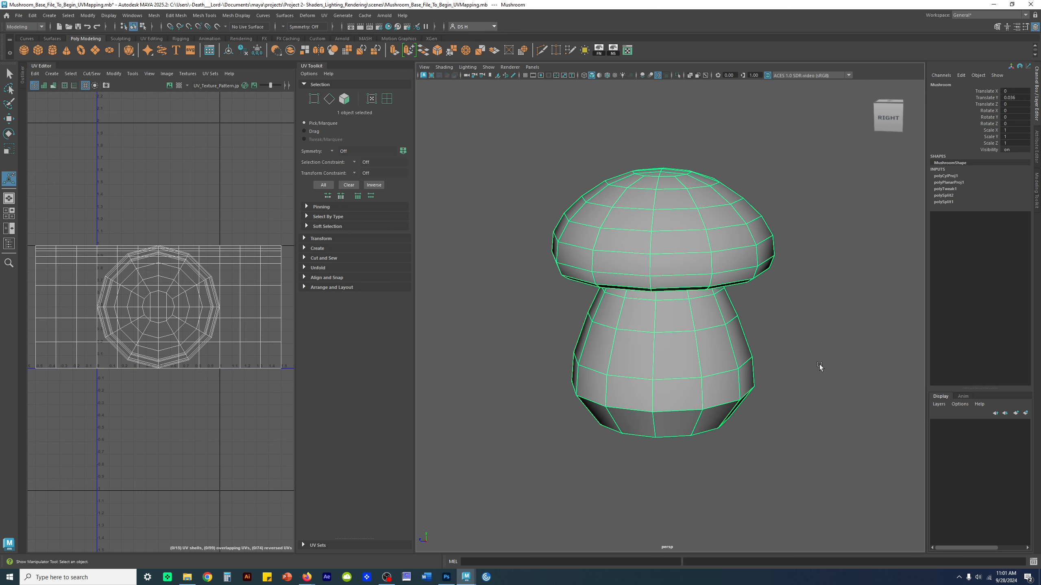
pyautogui.press('w')
pyautogui.keyDown('alt'); pyautogui.moveTo(600, 301); pyautogui.dragTo(636, 272); pyautogui.keyUp('alt')
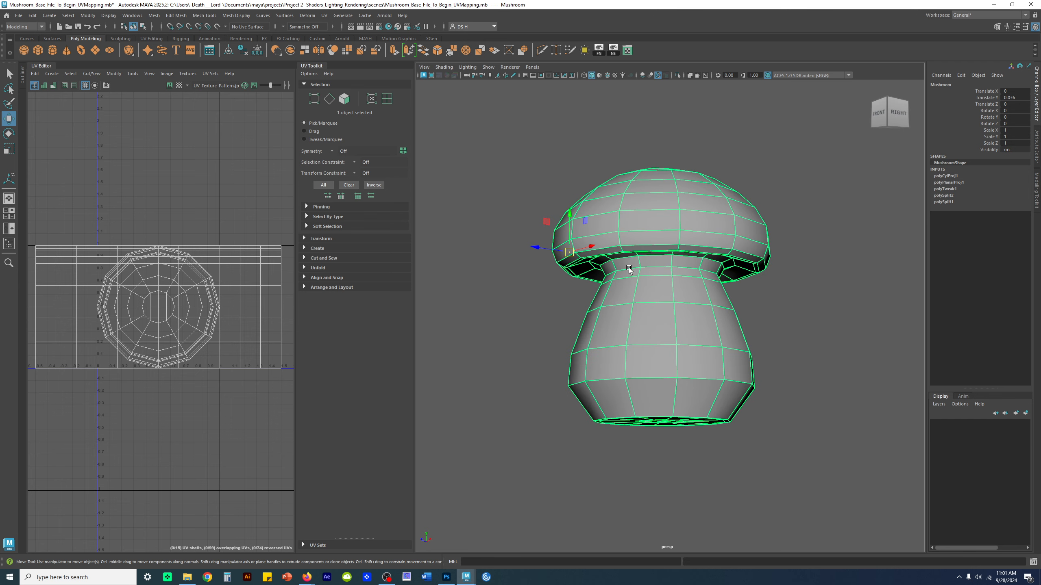
pyautogui.click(569, 253)
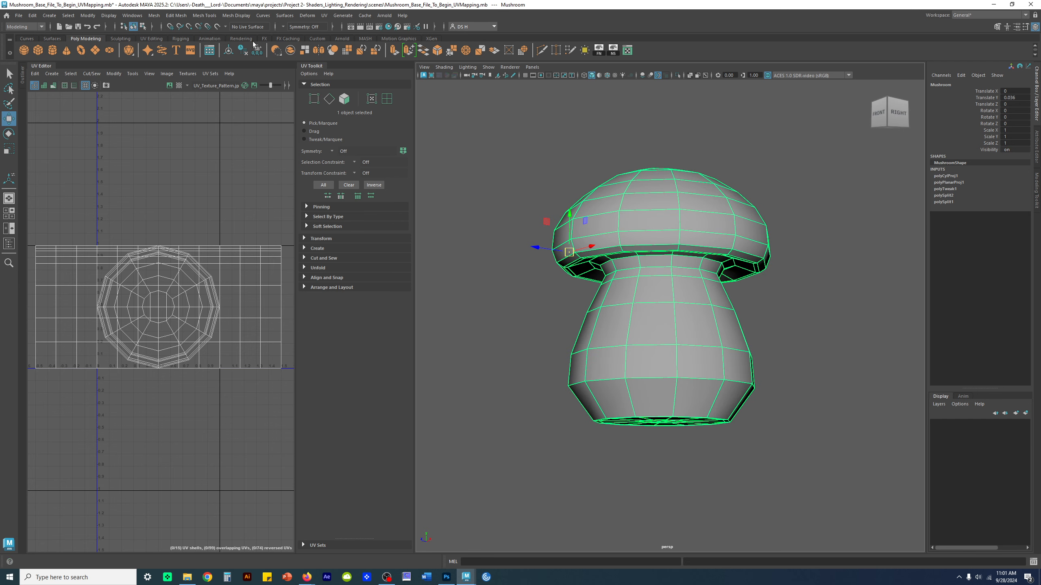
pyautogui.click(228, 50)
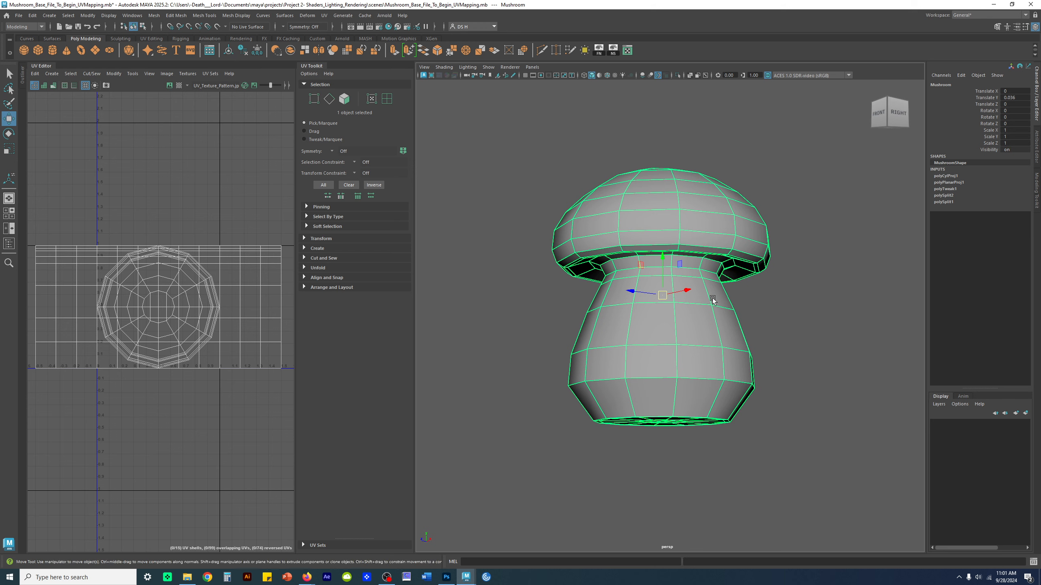
# - Open the mushroom's polyCylProj1 input and show its projection manipulator around the stem
pyautogui.click(944, 176)
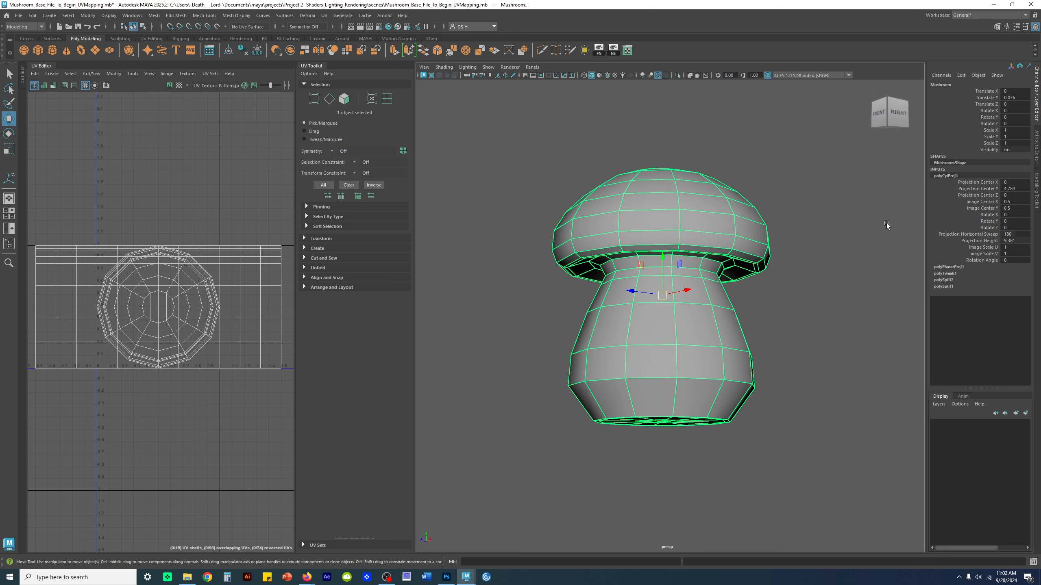
pyautogui.keyDown('alt'); pyautogui.moveTo(883, 217); pyautogui.dragTo(855, 246); pyautogui.keyUp('alt')
pyautogui.keyDown('alt'); pyautogui.moveTo(743, 316); pyautogui.dragTo(819, 301); pyautogui.keyUp('alt')
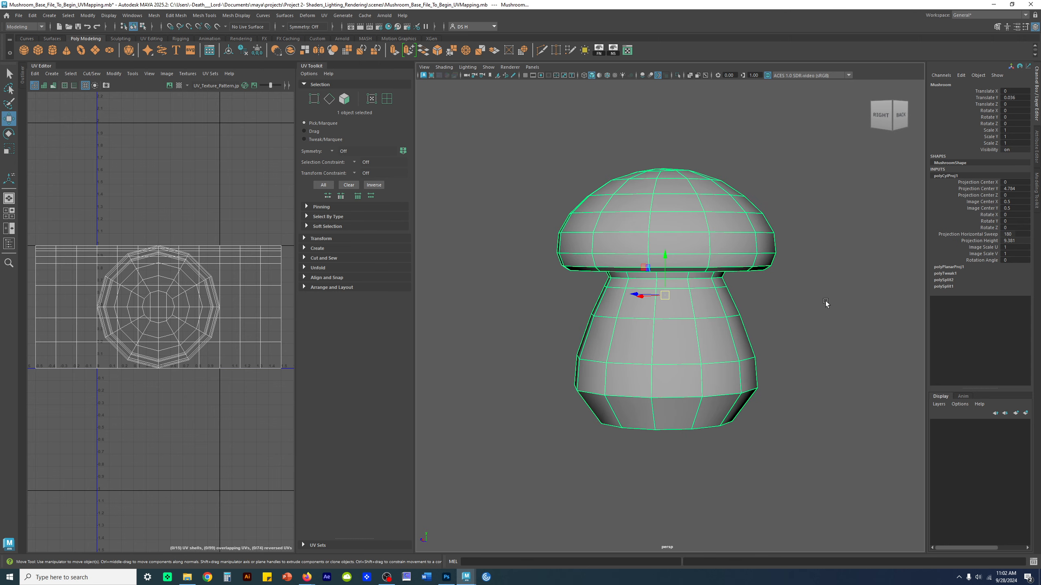
pyautogui.press('t')
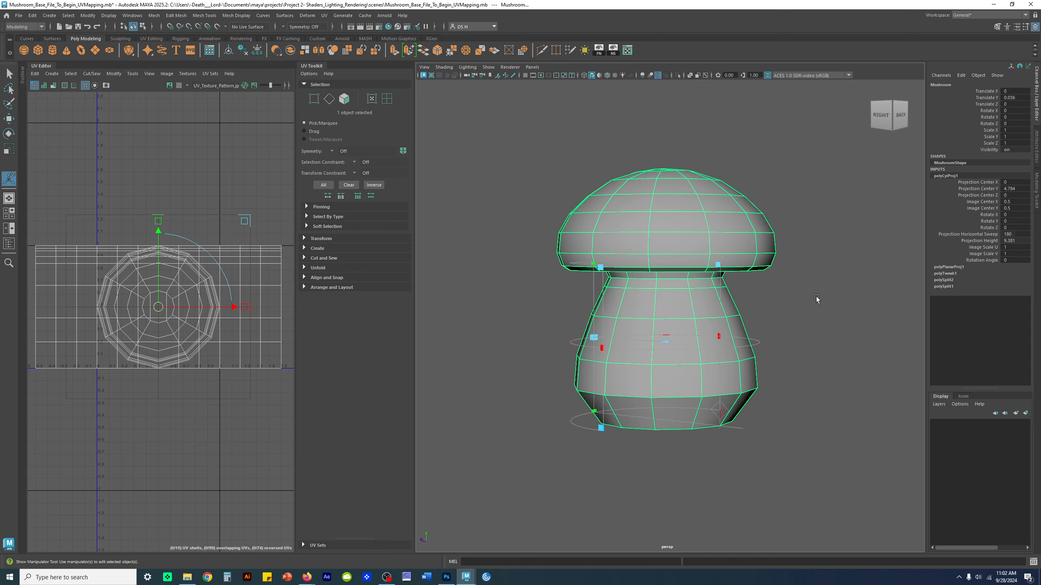
pyautogui.keyDown('alt'); pyautogui.moveTo(837, 357); pyautogui.dragTo(873, 365); pyautogui.keyUp('alt')
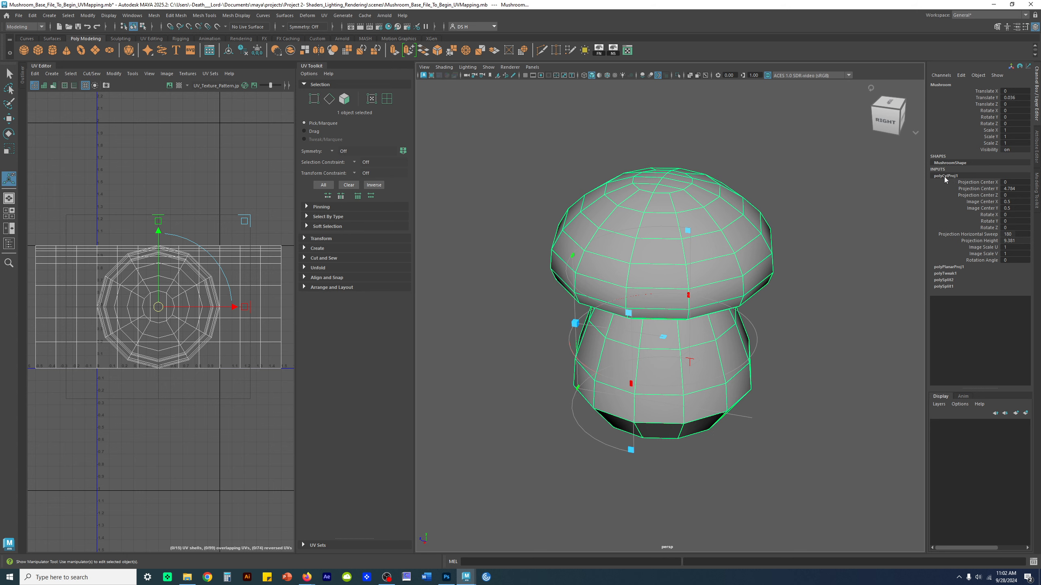
pyautogui.keyDown('alt'); pyautogui.moveTo(766, 291); pyautogui.dragTo(759, 281); pyautogui.keyUp('alt')
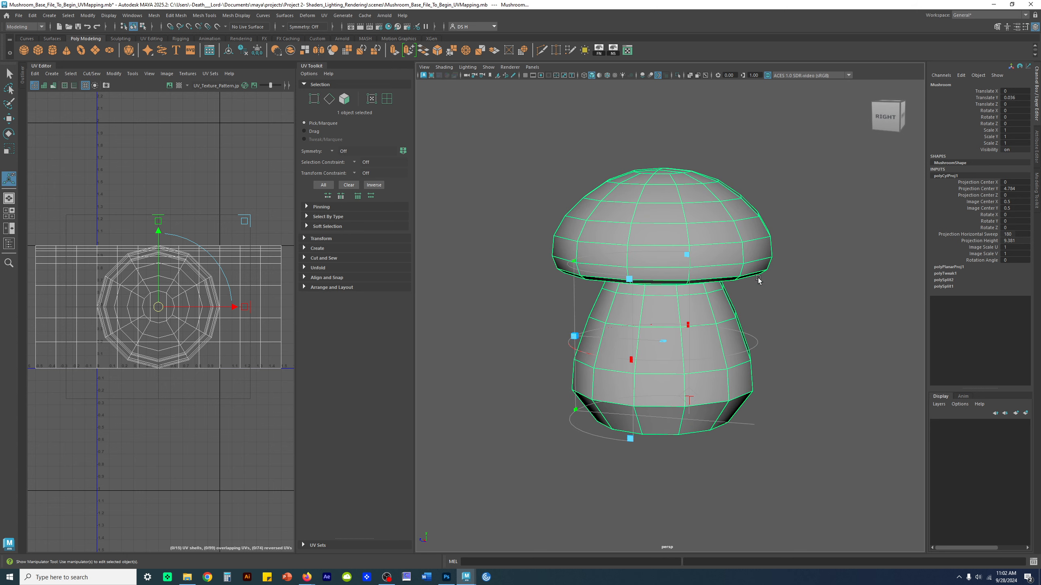
pyautogui.scroll(-3, 810, 351)
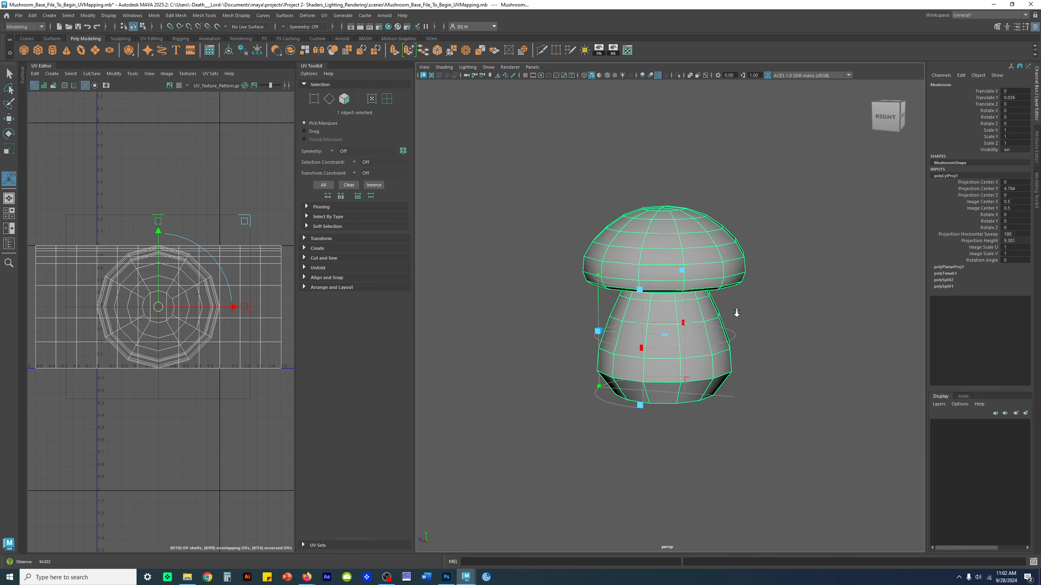
pyautogui.scroll(3, 678, 323)
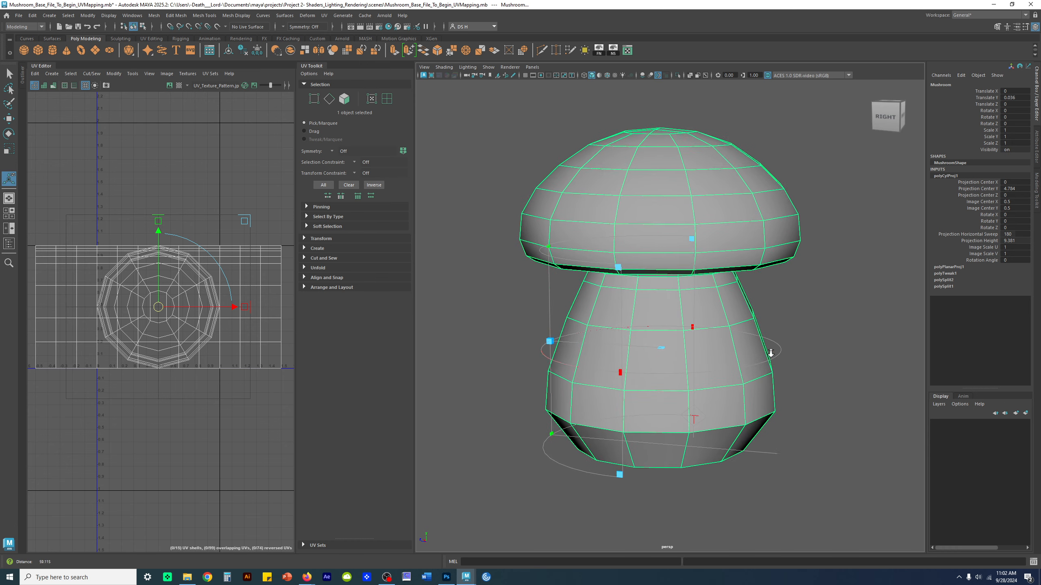
pyautogui.scroll(-3, 748, 337)
# - Widen the UV Editor and hide the Channel Box to give the UV layout and viewport more room
pyautogui.keyDown('alt'); pyautogui.moveTo(194, 302); pyautogui.dragTo(226, 273, button='middle'); pyautogui.keyUp('alt')
pyautogui.moveTo(295, 246); pyautogui.dragTo(386, 246)
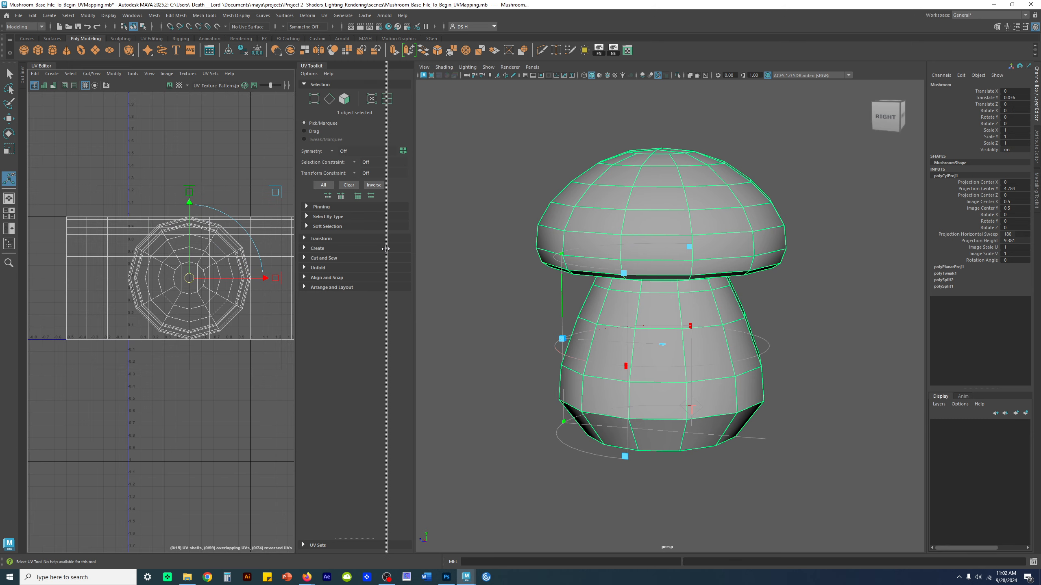
pyautogui.scroll(-2, 268, 290)
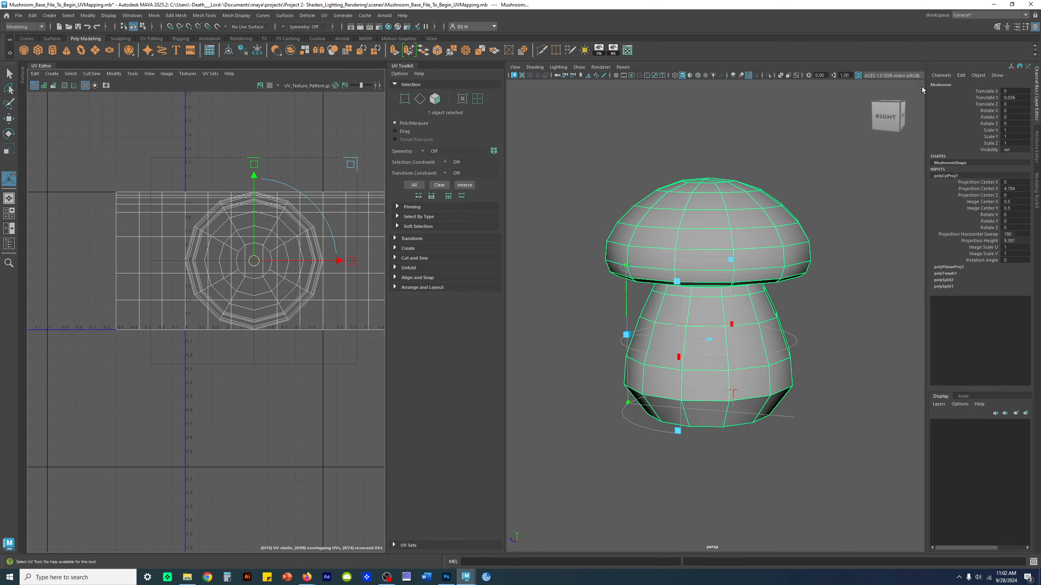
pyautogui.click(1037, 86)
pyautogui.keyDown('alt'); pyautogui.moveTo(254, 177); pyautogui.dragTo(213, 205, button='middle'); pyautogui.keyUp('alt')
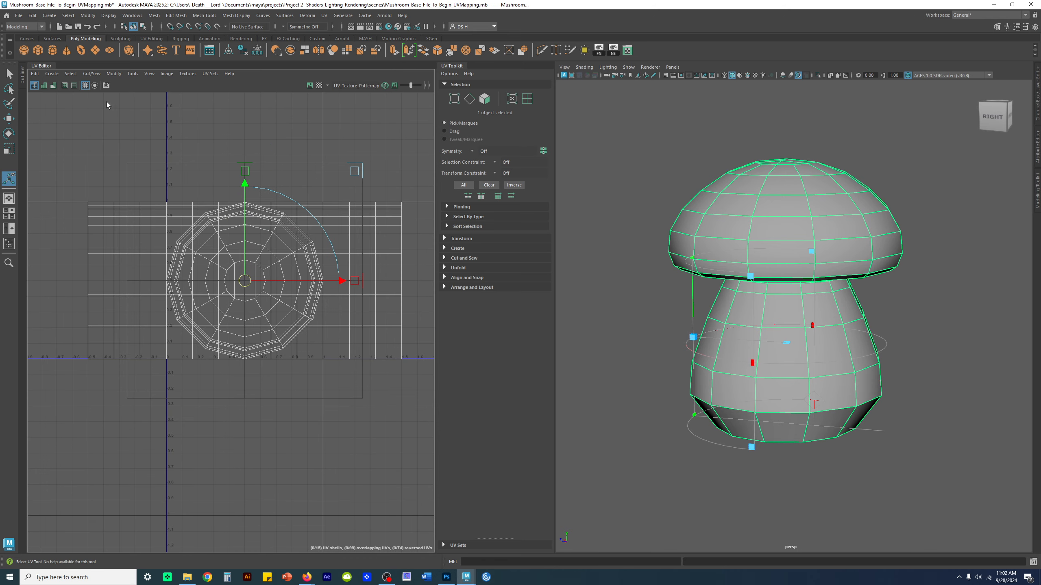
pyautogui.click(324, 15)
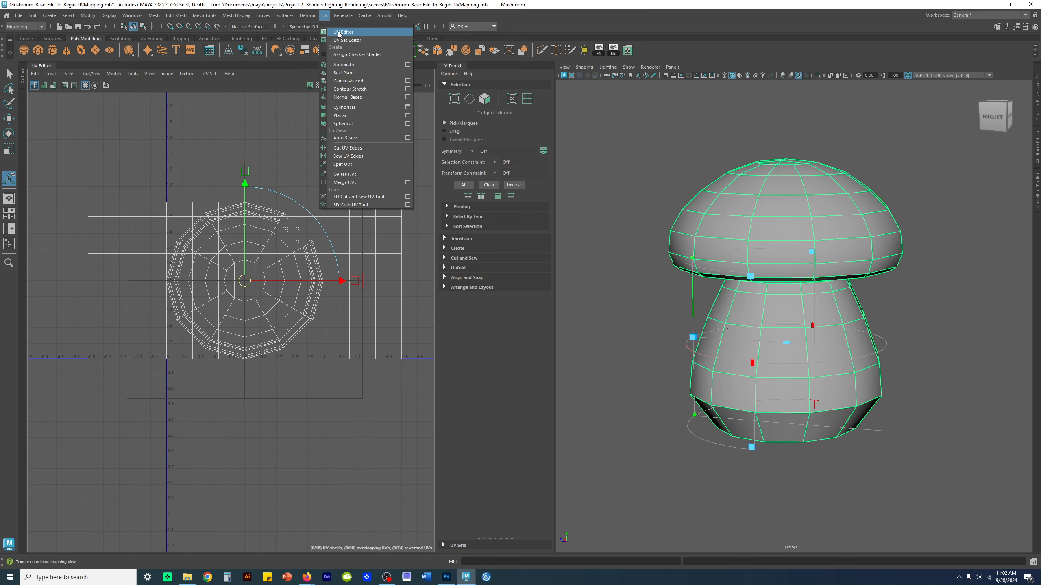
pyautogui.click(221, 104)
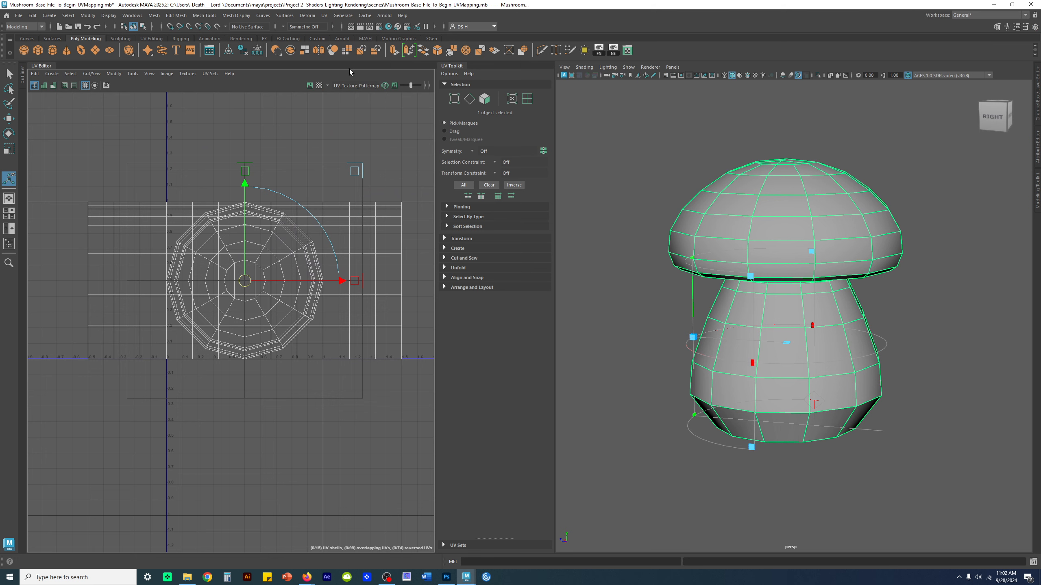
pyautogui.keyDown('alt'); pyautogui.moveTo(252, 230); pyautogui.dragTo(211, 241, button='middle'); pyautogui.keyUp('alt')
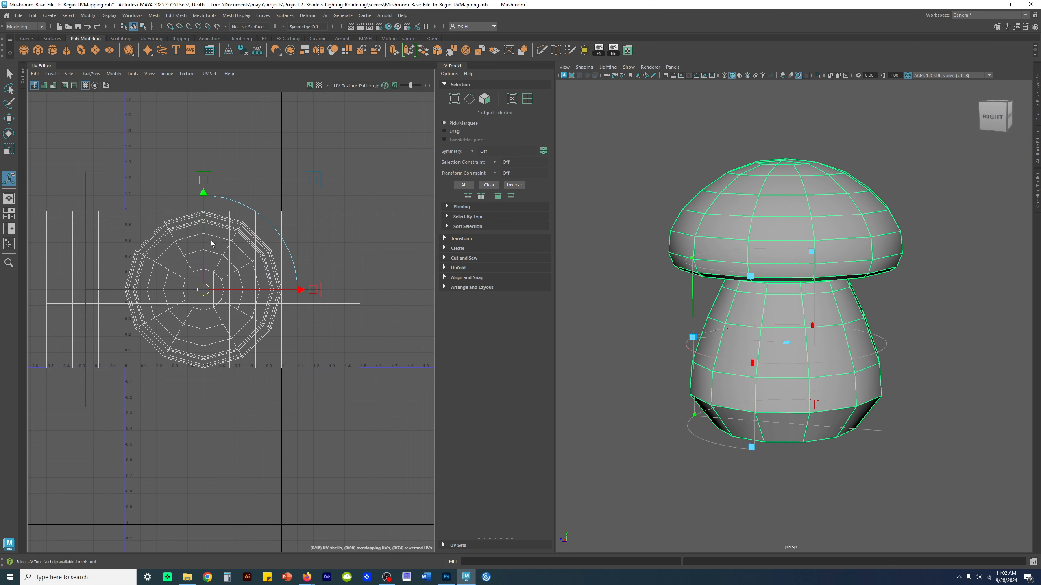
pyautogui.moveTo(555, 227); pyautogui.dragTo(520, 237)
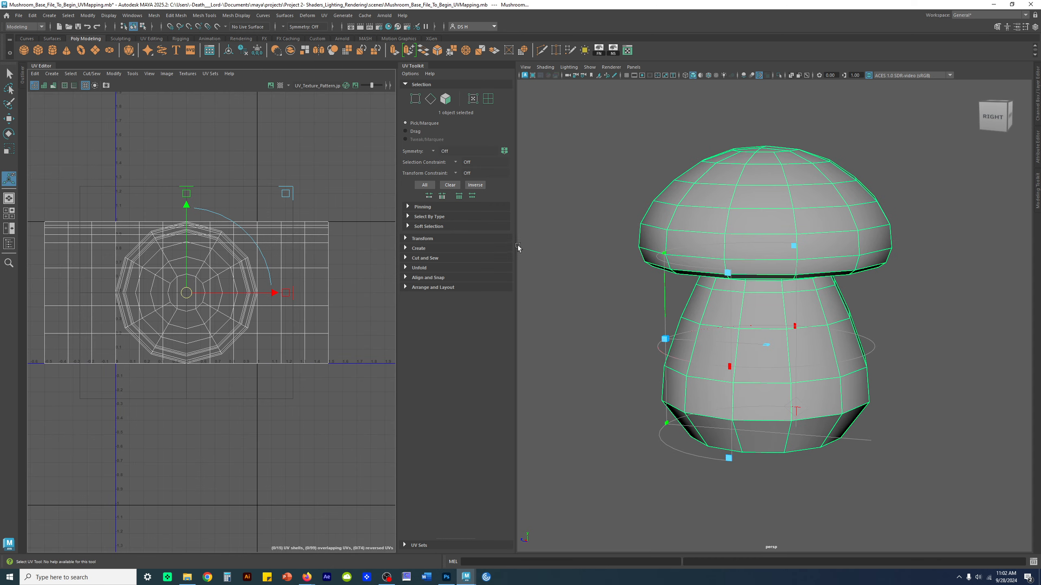
# - Turn on textured display and check the checker pattern on the mushroom's stem and cap
pyautogui.keyDown('alt'); pyautogui.moveTo(771, 278); pyautogui.dragTo(831, 280); pyautogui.keyUp('alt')
pyautogui.keyDown('alt'); pyautogui.moveTo(832, 280); pyautogui.dragTo(806, 250, button='middle'); pyautogui.keyUp('alt')
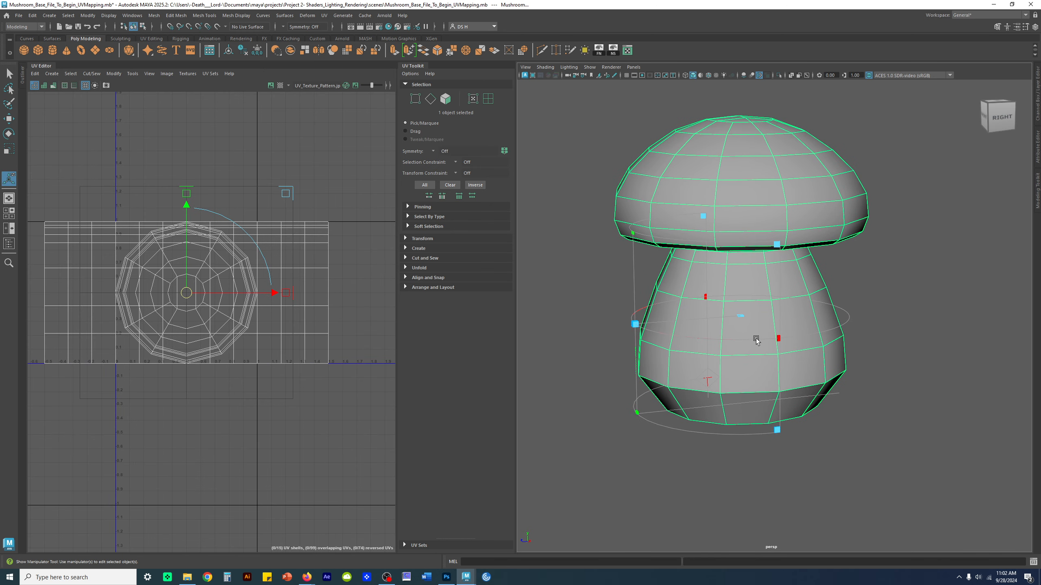
pyautogui.press('6')
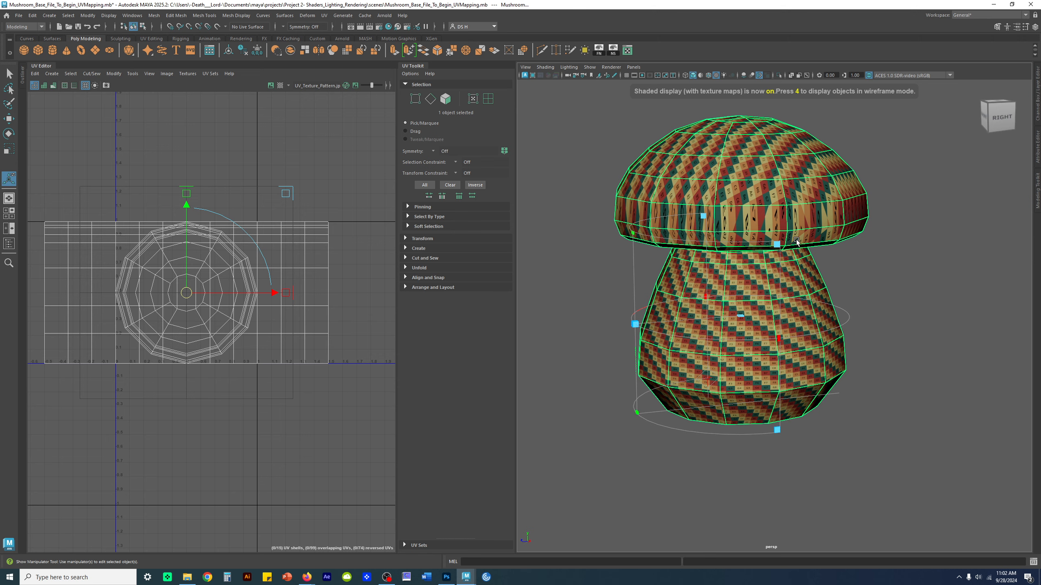
pyautogui.scroll(3, 796, 242)
pyautogui.keyDown('alt'); pyautogui.moveTo(795, 240); pyautogui.dragTo(778, 209); pyautogui.keyUp('alt')
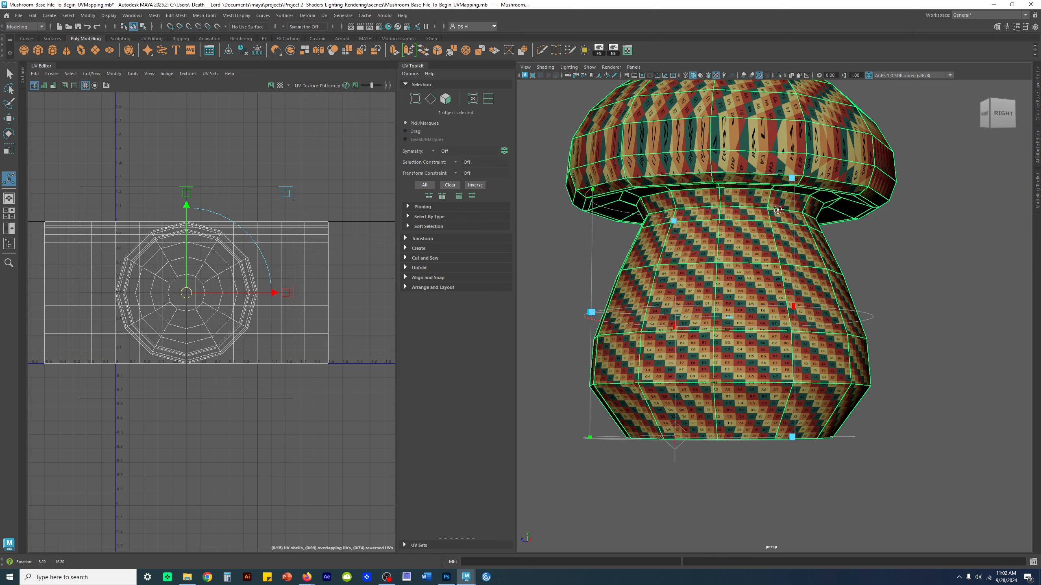
pyautogui.keyDown('alt'); pyautogui.moveTo(802, 263); pyautogui.dragTo(746, 302); pyautogui.keyUp('alt')
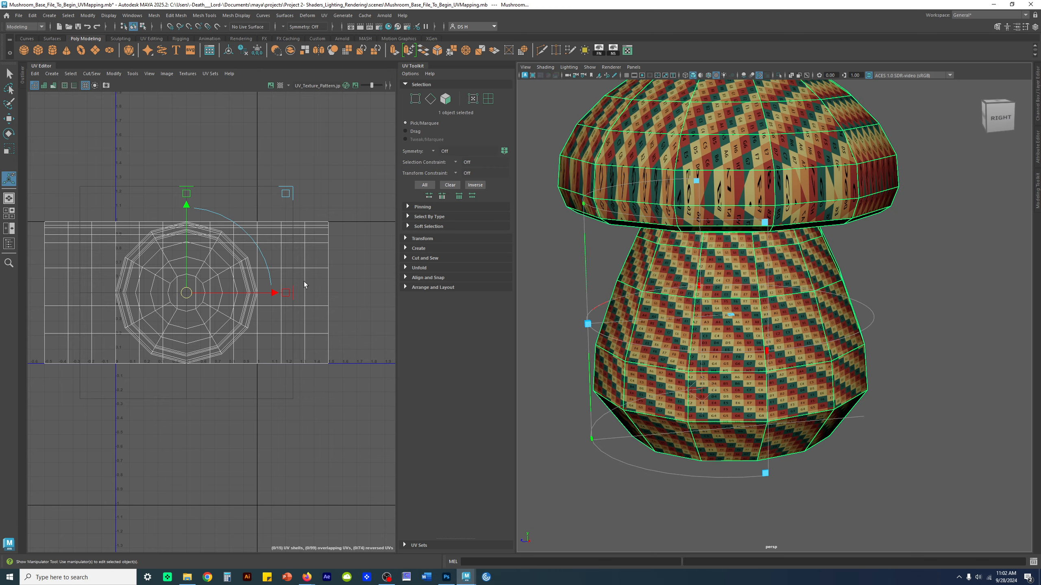
# - Switch to UV shell selection and select the stem's rectangular UV shell with the Move tool
pyautogui.click(489, 100)
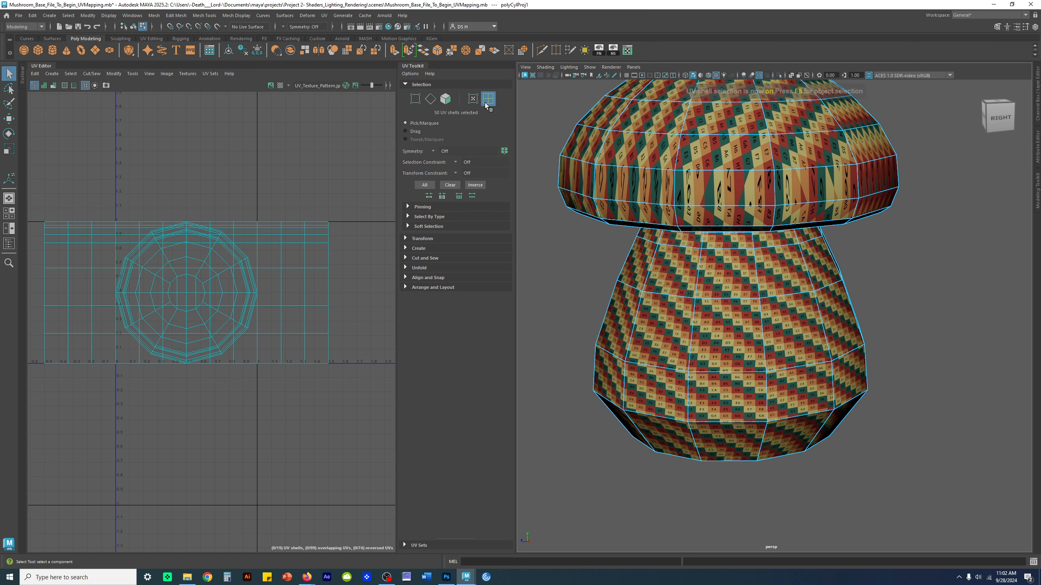
pyautogui.click(300, 246)
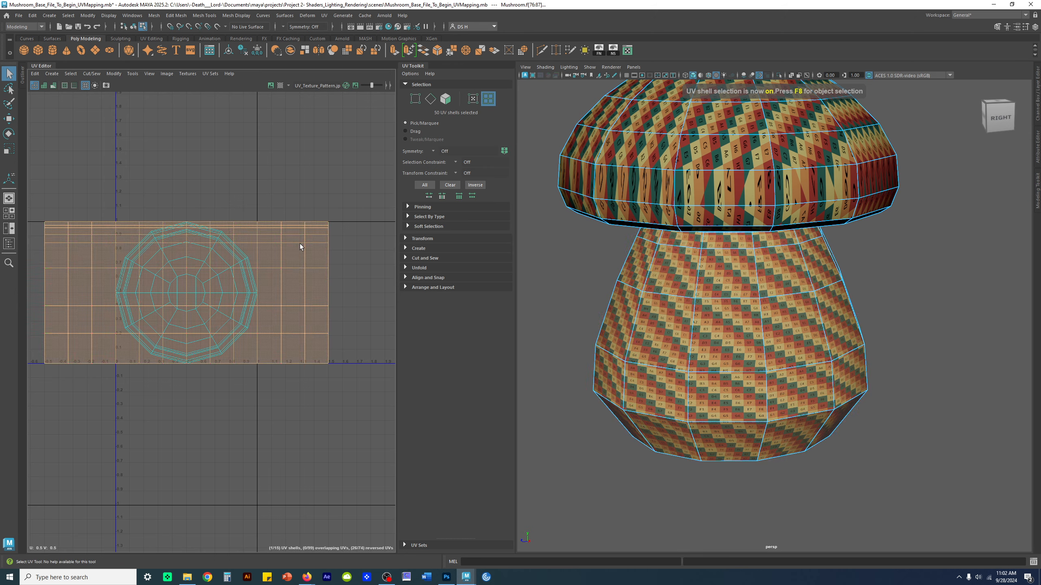
pyautogui.press('w')
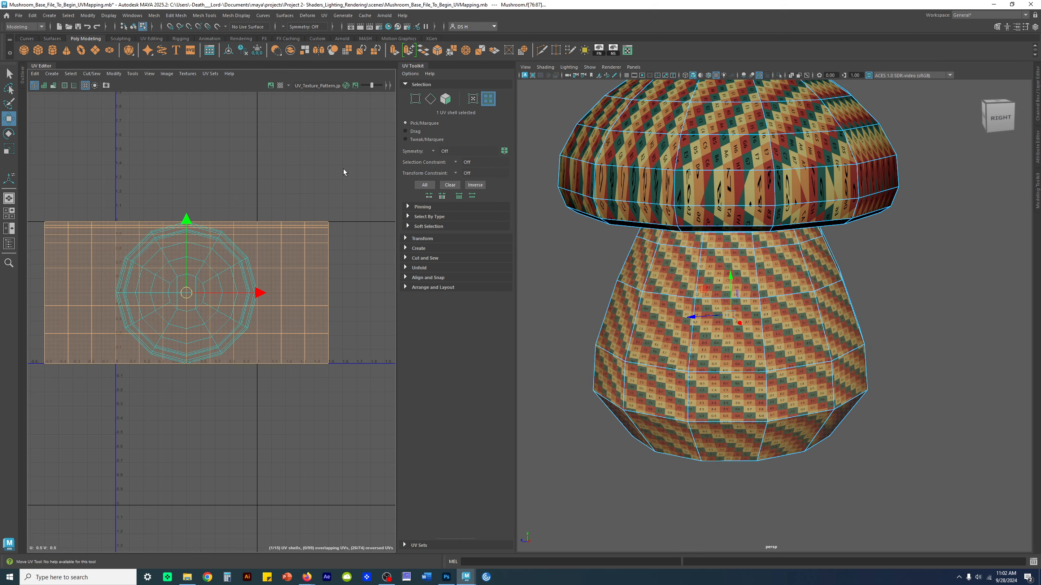
pyautogui.click(345, 173)
pyautogui.click(309, 255)
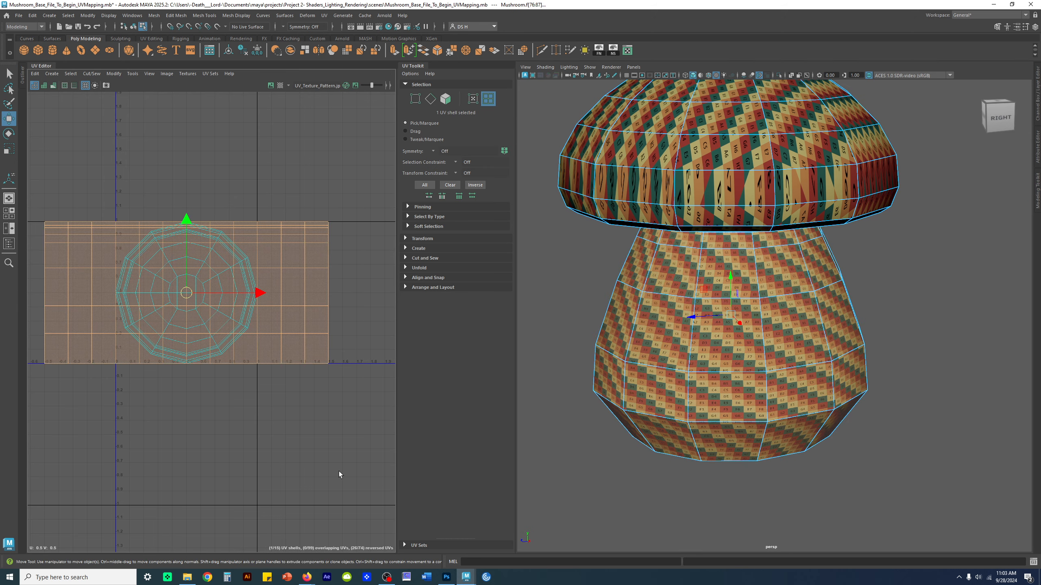
# - Examine the checker pattern up close on the underside of the cap where it meets the stem
pyautogui.keyDown('alt'); pyautogui.moveTo(785, 320); pyautogui.dragTo(851, 232); pyautogui.keyUp('alt')
pyautogui.scroll(1, 852, 232)
pyautogui.keyDown('alt'); pyautogui.moveTo(852, 232); pyautogui.dragTo(796, 360, button='middle'); pyautogui.keyUp('alt')
pyautogui.scroll(8, 778, 329)
pyautogui.keyDown('alt'); pyautogui.moveTo(746, 263); pyautogui.dragTo(754, 219, button='middle'); pyautogui.keyUp('alt')
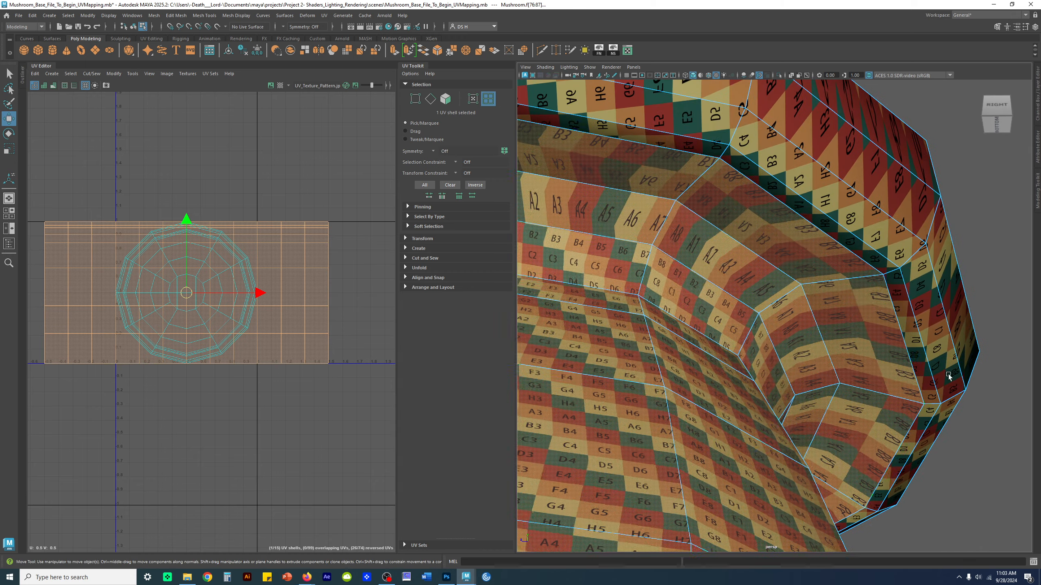
pyautogui.keyDown('alt'); pyautogui.moveTo(784, 300); pyautogui.dragTo(790, 269); pyautogui.keyUp('alt')
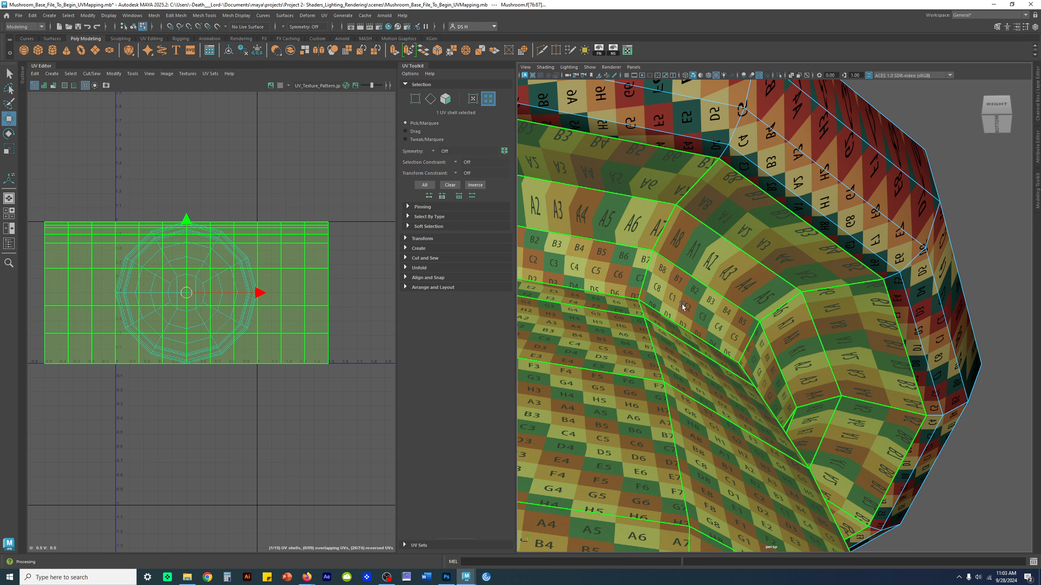
# - Clear the stem's UV shell selection and examine the checker pattern on the stem up close
pyautogui.scroll(5, 248, 228)
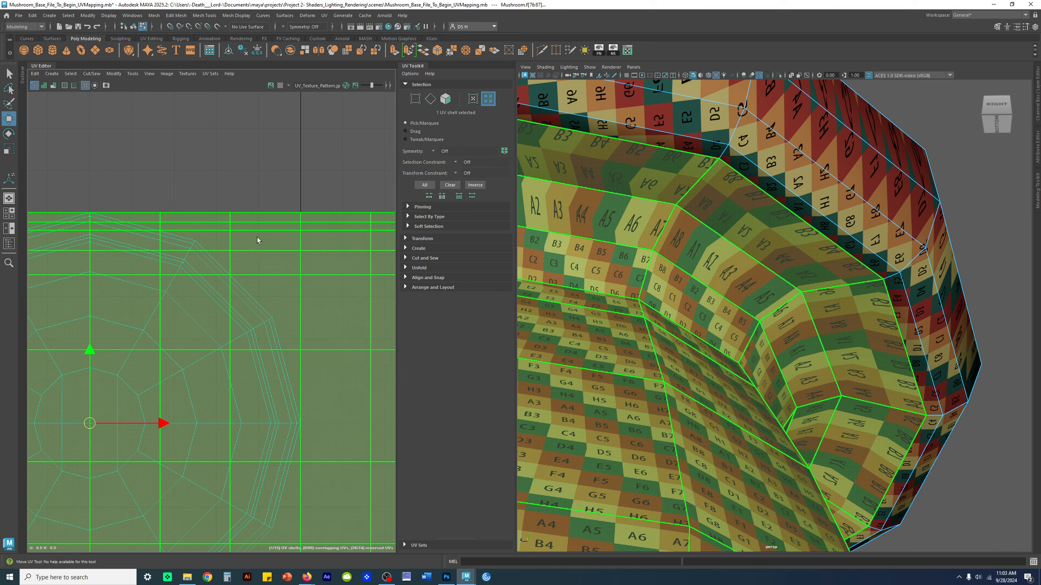
pyautogui.scroll(-5, 198, 255)
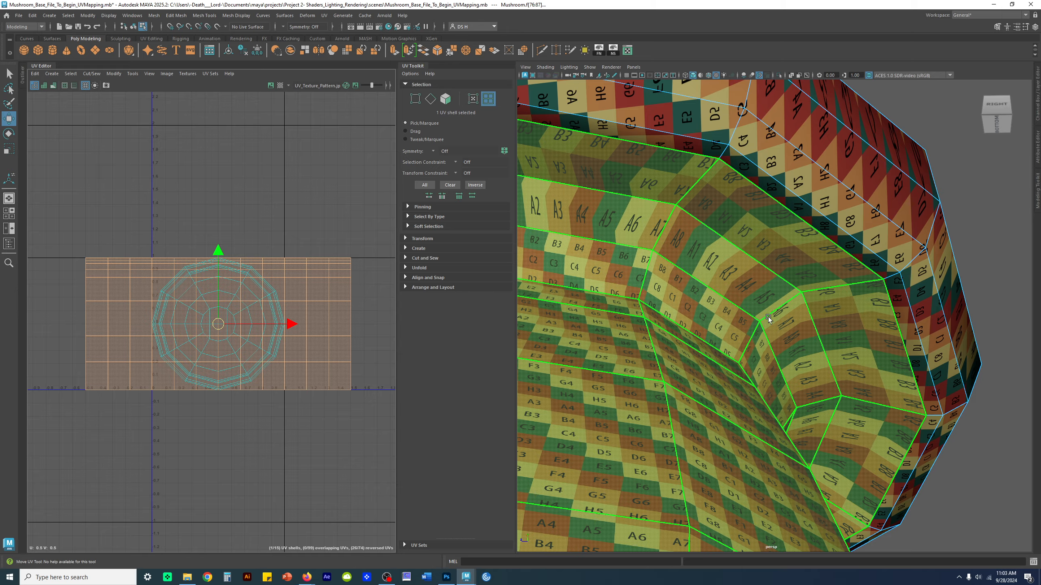
pyautogui.scroll(-10, 768, 319)
pyautogui.keyDown('alt'); pyautogui.moveTo(318, 300); pyautogui.dragTo(286, 320, button='middle'); pyautogui.keyUp('alt')
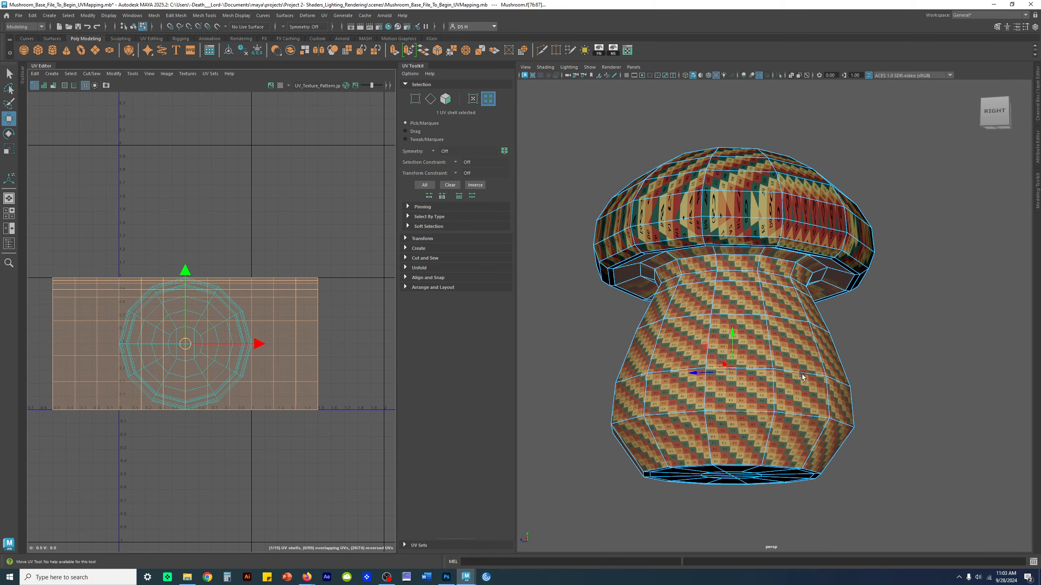
pyautogui.scroll(10, 802, 377)
pyautogui.keyDown('alt'); pyautogui.moveTo(871, 412); pyautogui.dragTo(872, 358, button='middle'); pyautogui.keyUp('alt')
pyautogui.click(332, 474)
pyautogui.keyDown('alt'); pyautogui.moveTo(731, 338); pyautogui.dragTo(625, 329, button='right'); pyautogui.keyUp('alt')
pyautogui.keyDown('alt'); pyautogui.moveTo(625, 329); pyautogui.dragTo(674, 324, button='middle'); pyautogui.keyUp('alt')
pyautogui.keyDown('alt'); pyautogui.moveTo(674, 324); pyautogui.dragTo(711, 324, button='right'); pyautogui.keyUp('alt')
pyautogui.click(690, 329)
pyautogui.click(970, 354)
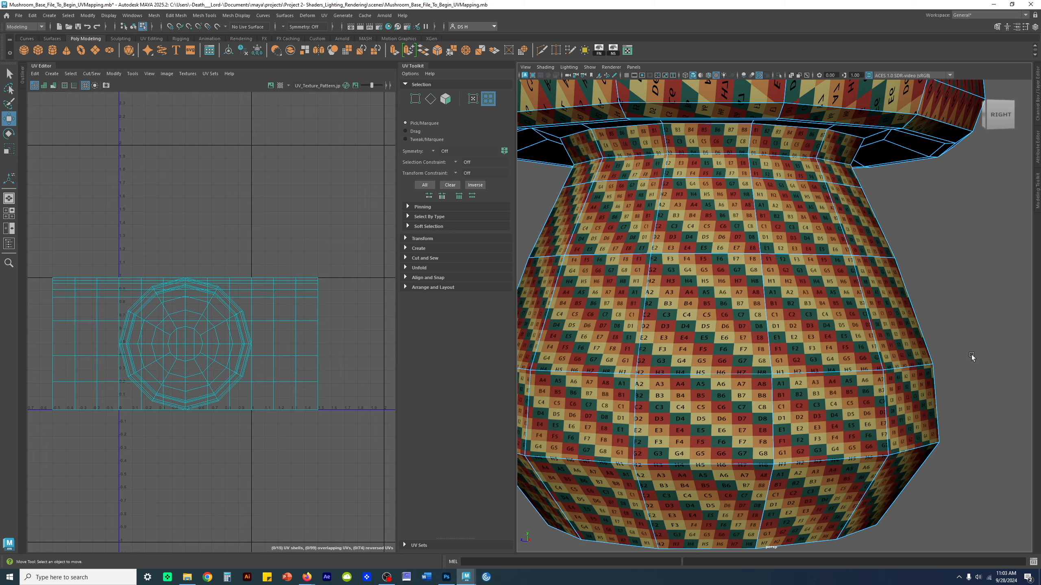
# - Switch to UV selection and examine the checker pattern for stretching on the cap's dome and its rim
pyautogui.keyDown('alt'); pyautogui.moveTo(985, 334); pyautogui.dragTo(929, 340, button='right'); pyautogui.keyUp('alt')
pyautogui.keyDown('alt'); pyautogui.moveTo(928, 340); pyautogui.dragTo(973, 348); pyautogui.keyUp('alt')
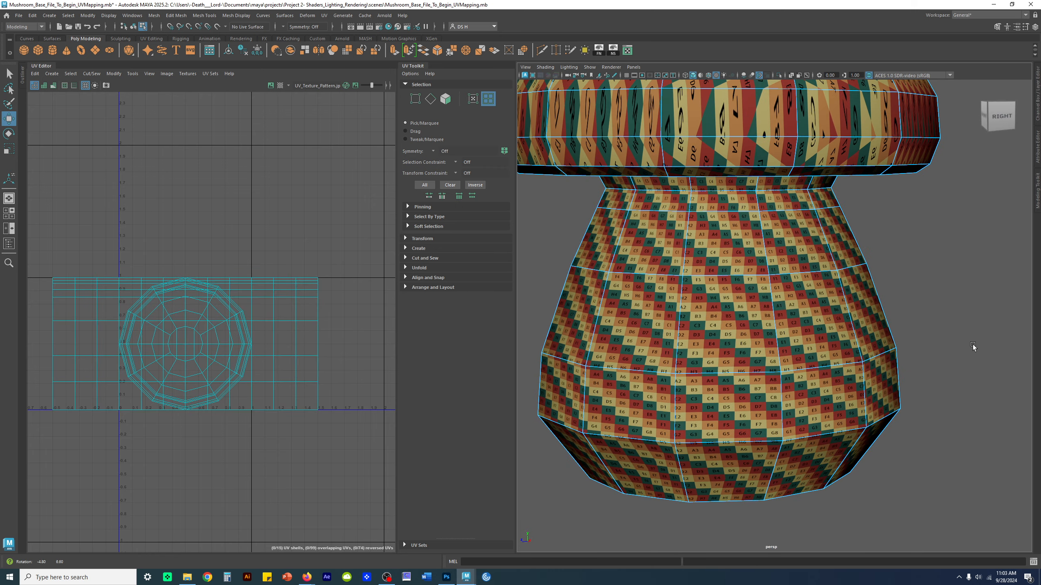
pyautogui.keyDown('alt'); pyautogui.moveTo(965, 300); pyautogui.dragTo(964, 483, button='middle'); pyautogui.keyUp('alt')
pyautogui.keyDown('alt'); pyautogui.moveTo(972, 396); pyautogui.dragTo(983, 441); pyautogui.keyUp('alt')
pyautogui.keyDown('alt'); pyautogui.moveTo(983, 442); pyautogui.dragTo(972, 436, button='right'); pyautogui.keyUp('alt')
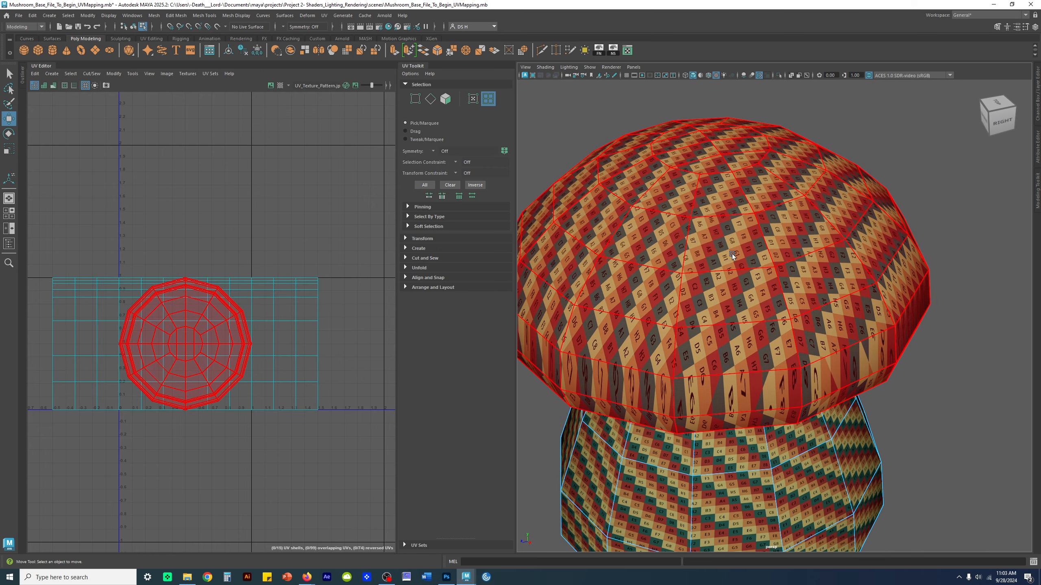
pyautogui.click(473, 100)
pyautogui.keyDown('alt'); pyautogui.moveTo(937, 393); pyautogui.dragTo(924, 373); pyautogui.keyUp('alt')
pyautogui.keyDown('alt'); pyautogui.moveTo(924, 373); pyautogui.dragTo(1005, 387, button='right'); pyautogui.keyUp('alt')
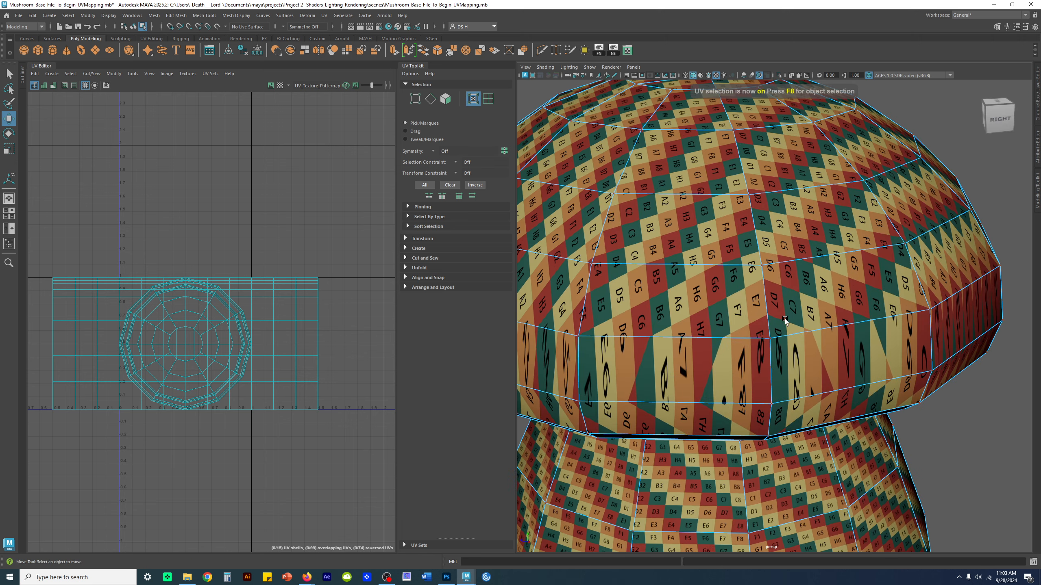
pyautogui.keyDown('alt'); pyautogui.moveTo(665, 183); pyautogui.dragTo(692, 211); pyautogui.keyUp('alt')
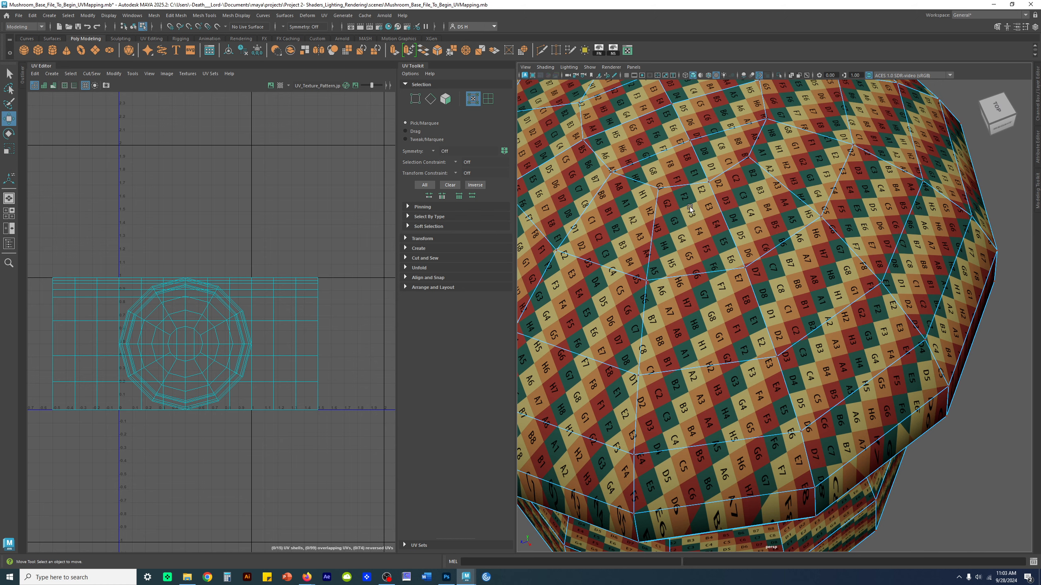
pyautogui.keyDown('alt'); pyautogui.moveTo(692, 210); pyautogui.dragTo(825, 267); pyautogui.keyUp('alt')
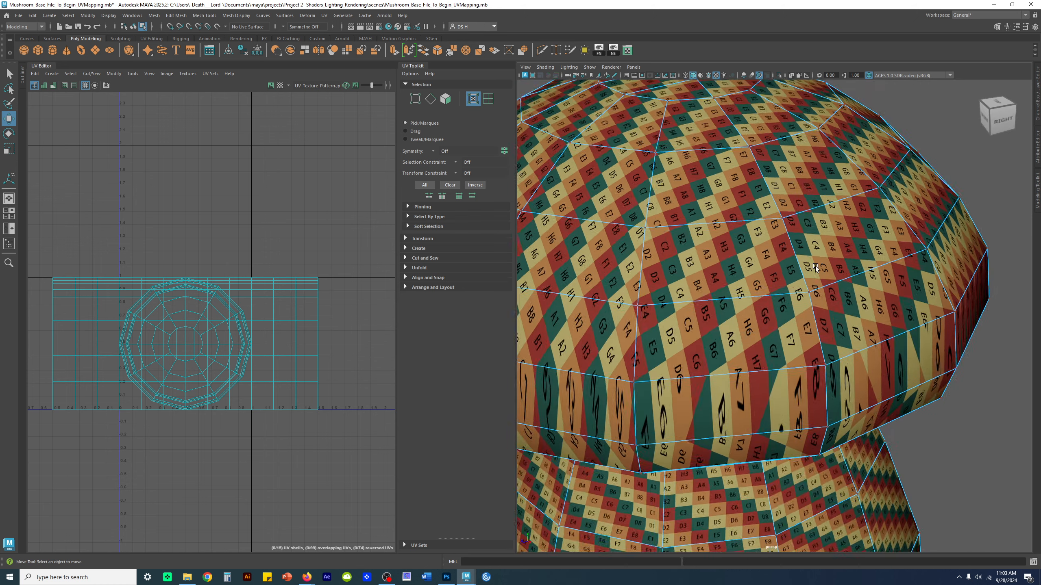
pyautogui.keyDown('alt'); pyautogui.moveTo(824, 267); pyautogui.dragTo(769, 357, button='right'); pyautogui.keyUp('alt')
pyautogui.keyDown('alt'); pyautogui.moveTo(774, 382); pyautogui.dragTo(763, 357); pyautogui.keyUp('alt')
pyautogui.keyDown('alt'); pyautogui.moveTo(764, 357); pyautogui.dragTo(744, 204, button='middle'); pyautogui.keyUp('alt')
pyautogui.keyDown('alt'); pyautogui.moveTo(743, 205); pyautogui.dragTo(773, 274, button='right'); pyautogui.keyUp('alt')
pyautogui.keyDown('alt'); pyautogui.moveTo(773, 273); pyautogui.dragTo(734, 455, button='middle'); pyautogui.keyUp('alt')
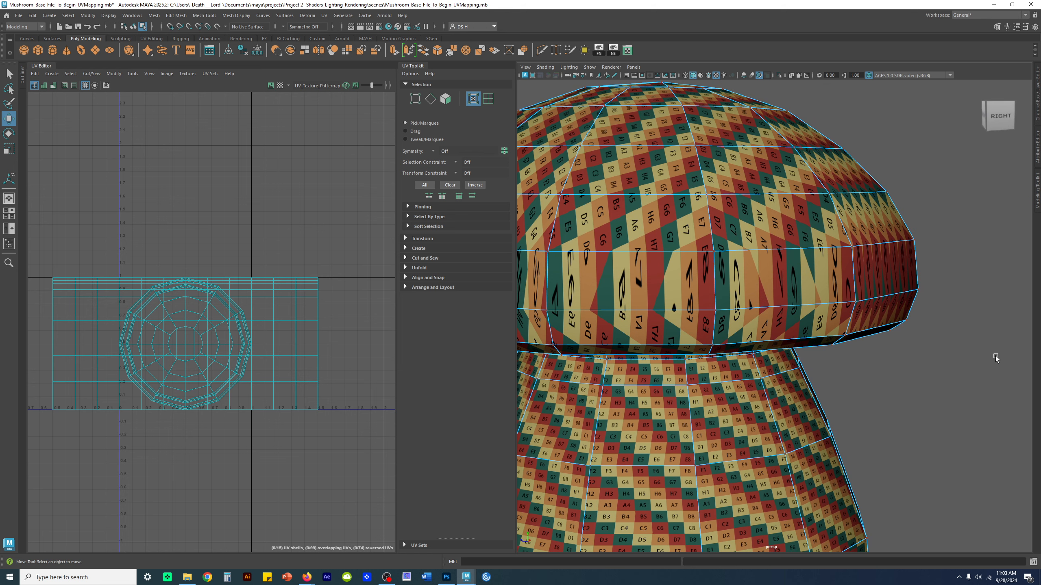
# - Examine the proportions of the checker squares on the stem up close, then frame the whole mushroom
pyautogui.keyDown('alt'); pyautogui.moveTo(962, 346); pyautogui.dragTo(817, 381, button='right'); pyautogui.keyUp('alt')
pyautogui.keyDown('alt'); pyautogui.moveTo(817, 381); pyautogui.dragTo(813, 304, button='middle'); pyautogui.keyUp('alt')
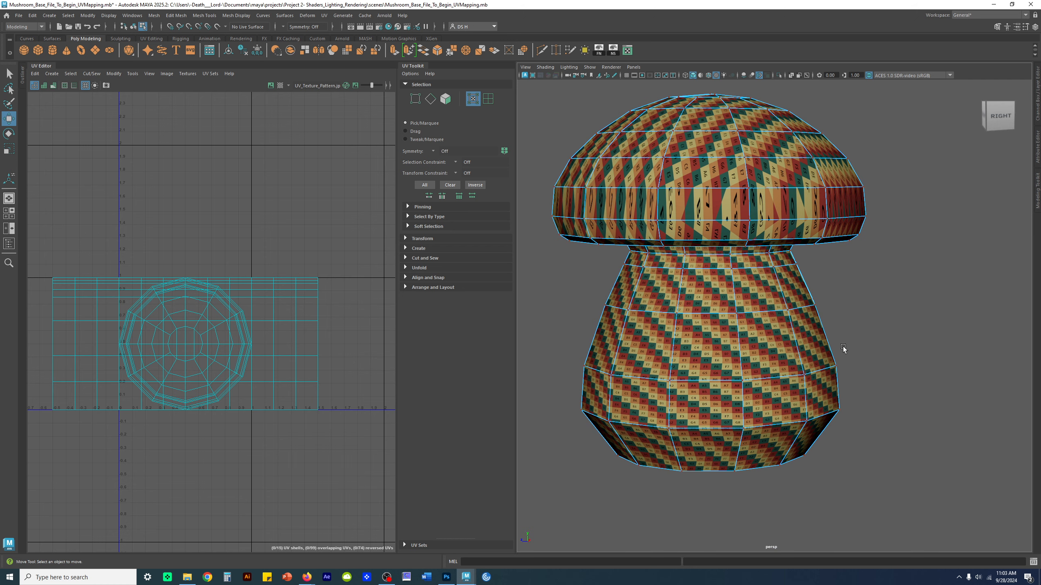
pyautogui.scroll(-1, 332, 389)
pyautogui.keyDown('alt'); pyautogui.moveTo(847, 392); pyautogui.dragTo(814, 322); pyautogui.keyUp('alt')
pyautogui.scroll(10, 814, 323)
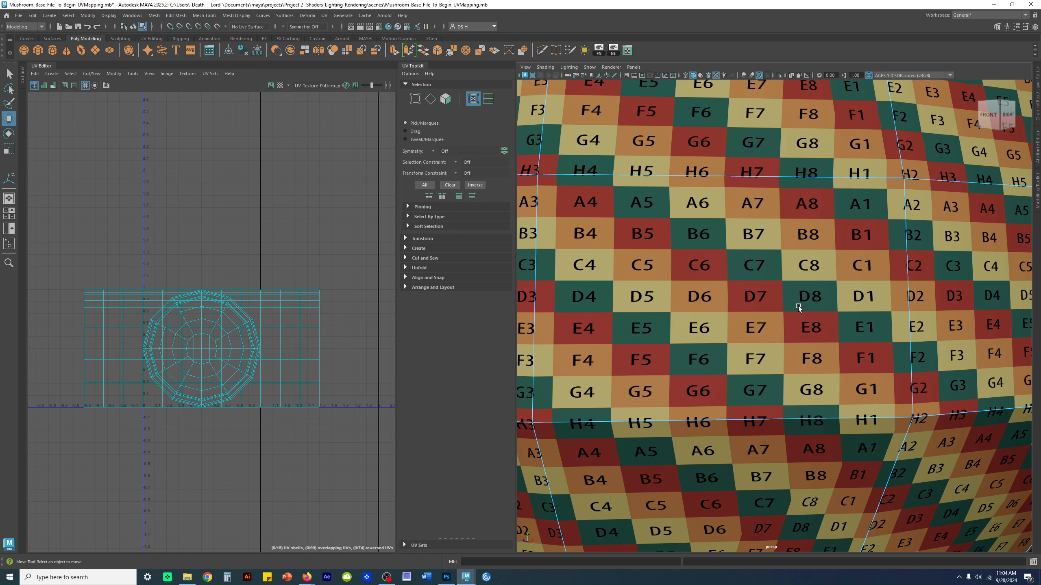
pyautogui.scroll(-3, 744, 277)
pyautogui.press('f')
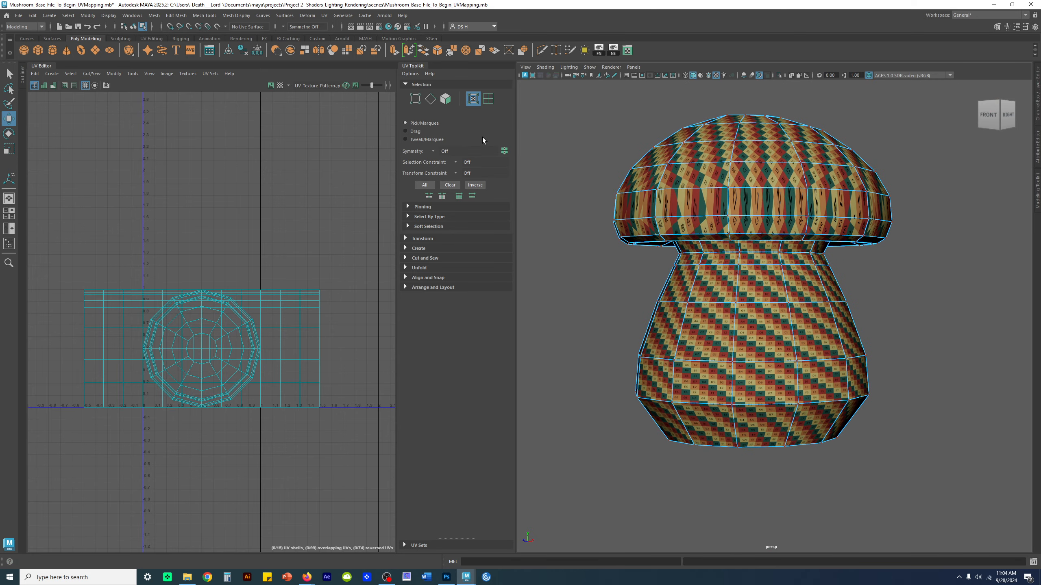
# - Select the stem's UV shell and move it sideways clear of the cap's shell, centred at about U 2.28
pyautogui.click(487, 99)
pyautogui.click(313, 324)
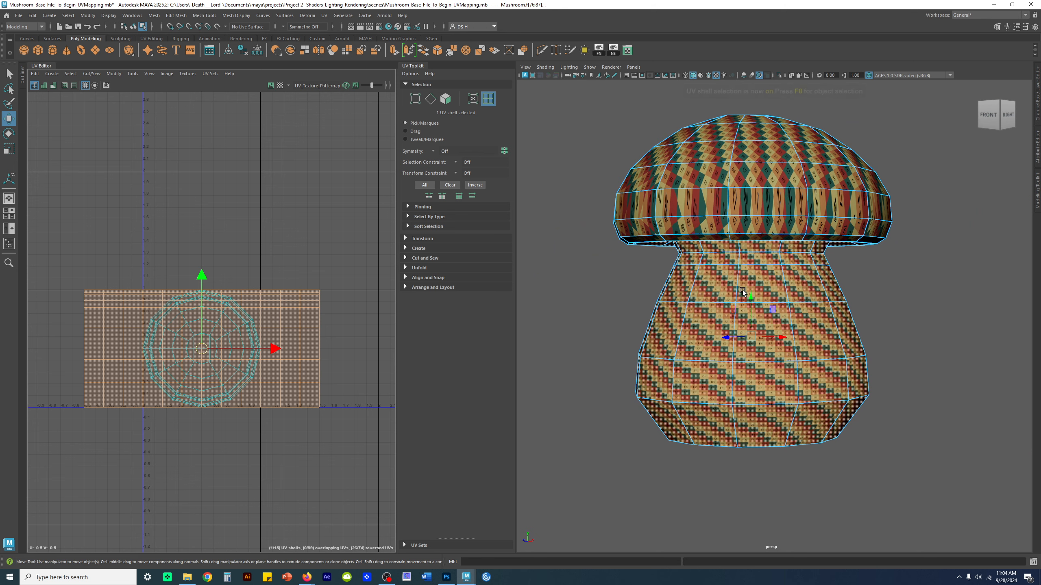
pyautogui.press('r')
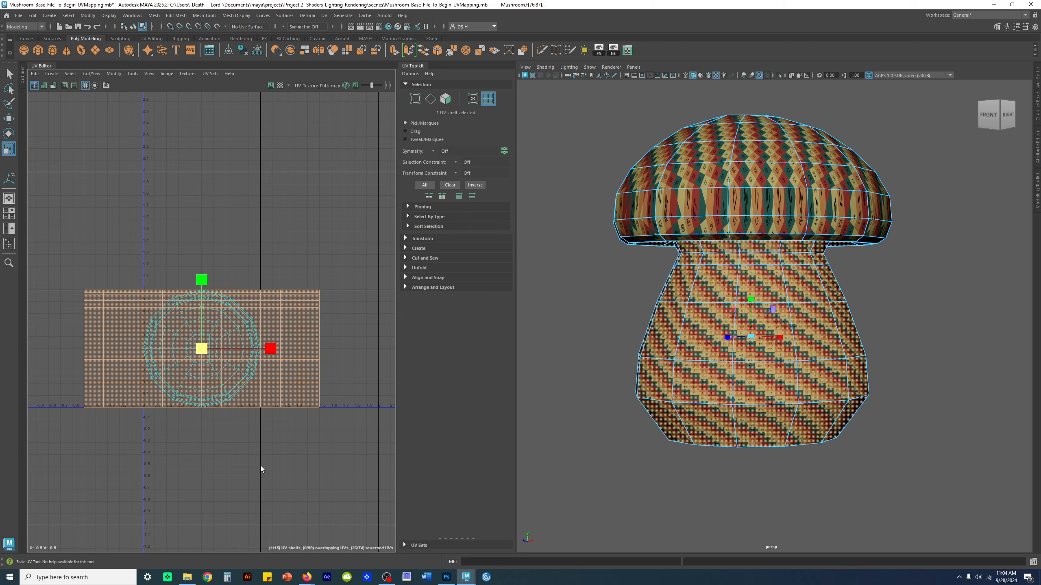
pyautogui.press('w')
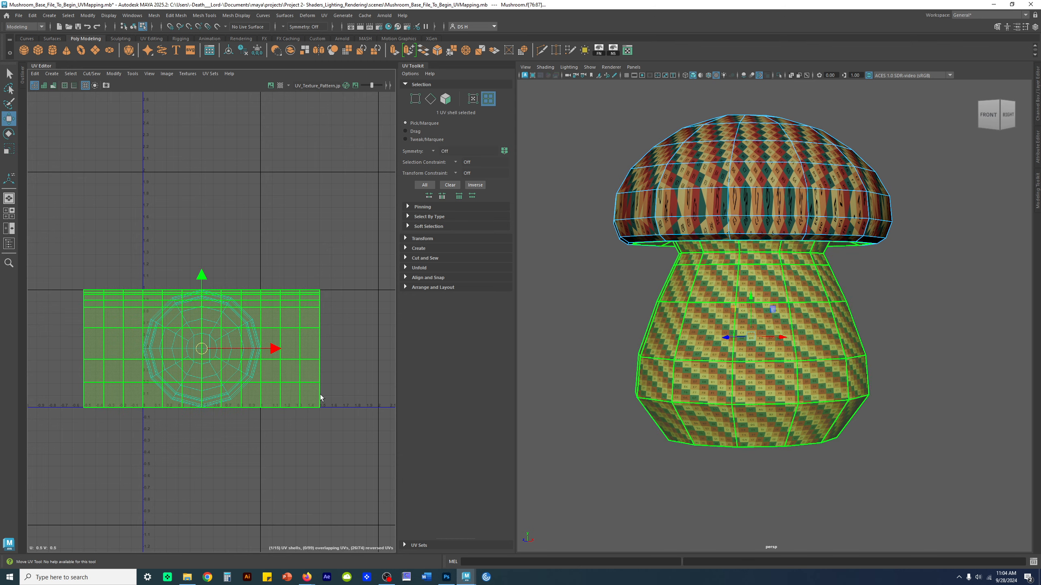
pyautogui.keyDown('alt'); pyautogui.moveTo(319, 397); pyautogui.dragTo(199, 361, button='middle'); pyautogui.keyUp('alt')
pyautogui.moveTo(157, 312); pyautogui.dragTo(365, 335)
pyautogui.keyDown('alt'); pyautogui.moveTo(315, 355); pyautogui.dragTo(281, 351, button='middle'); pyautogui.keyUp('alt')
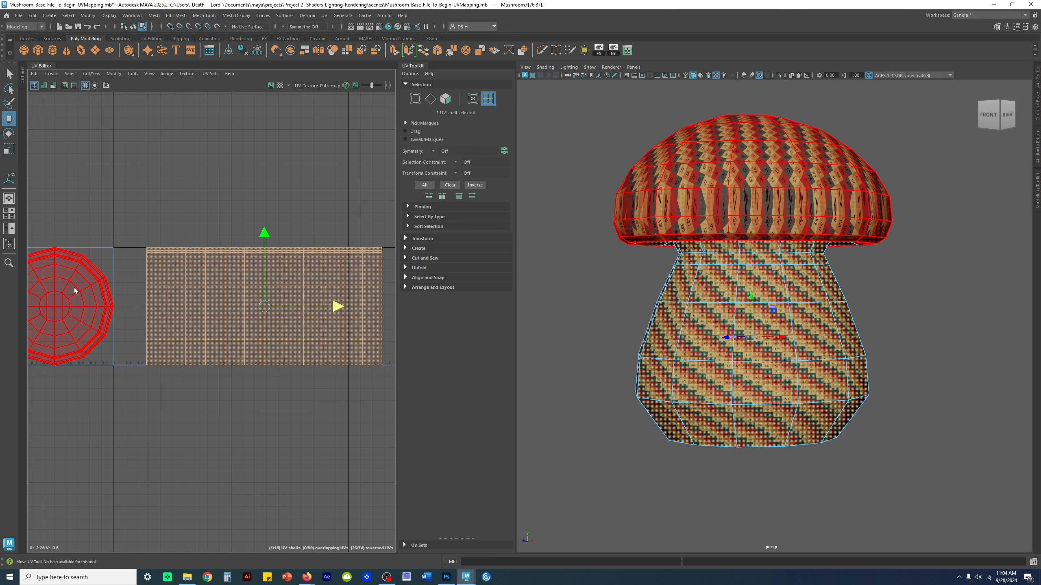
pyautogui.keyDown('alt'); pyautogui.moveTo(277, 390); pyautogui.dragTo(243, 376, button='middle'); pyautogui.keyUp('alt')
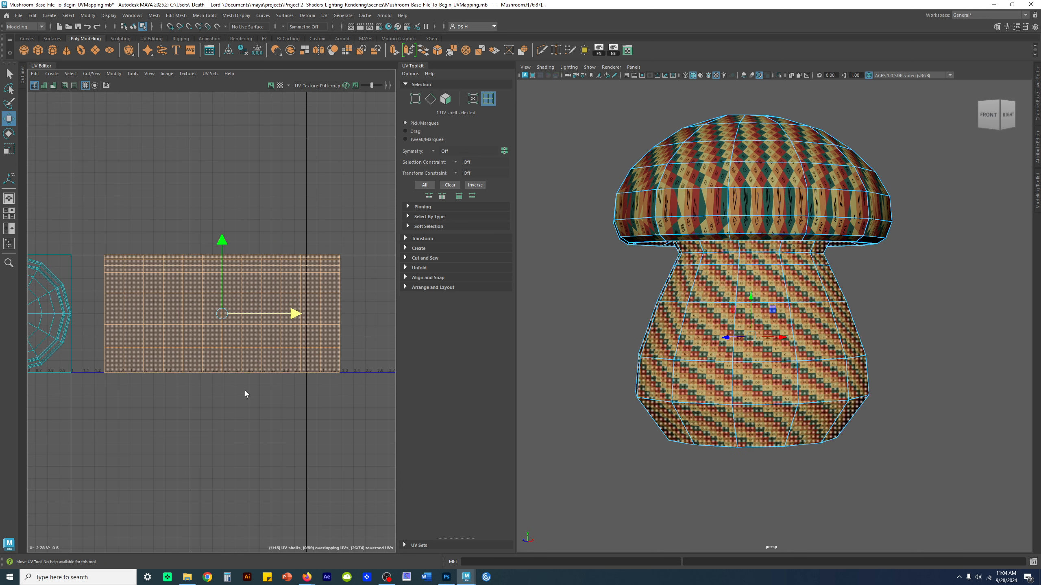
# - Scale the stem's UV shell vertically to about 0.67 and check the squares on the stem up close
pyautogui.press('r')
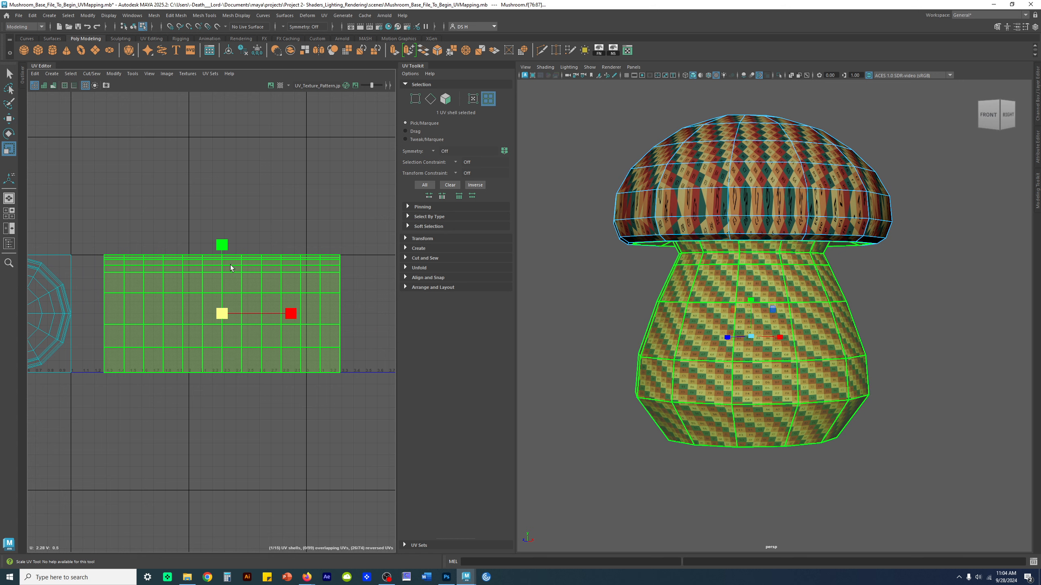
pyautogui.scroll(3, 739, 300)
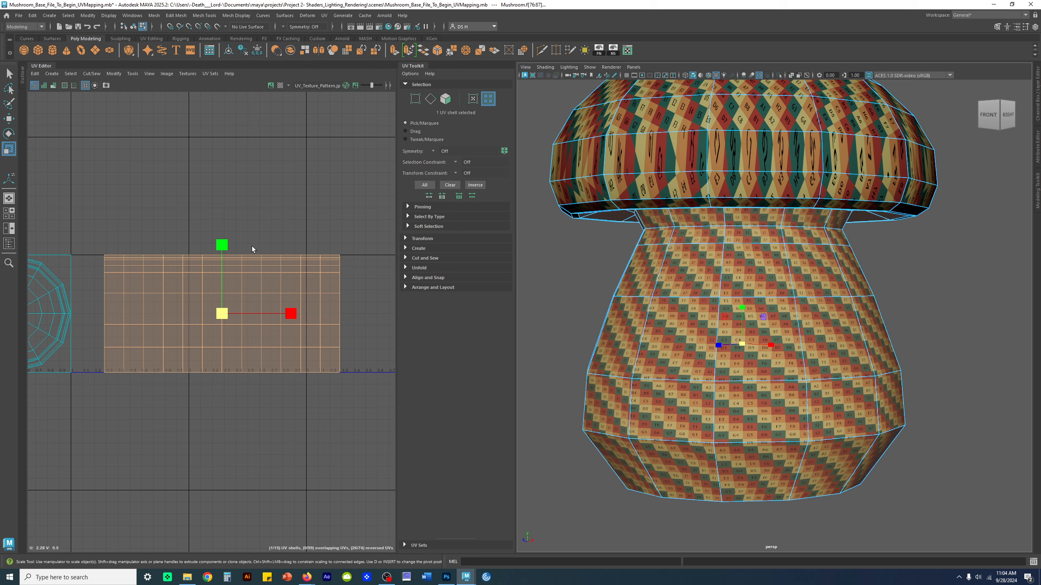
pyautogui.moveTo(217, 245); pyautogui.dragTo(216, 265)
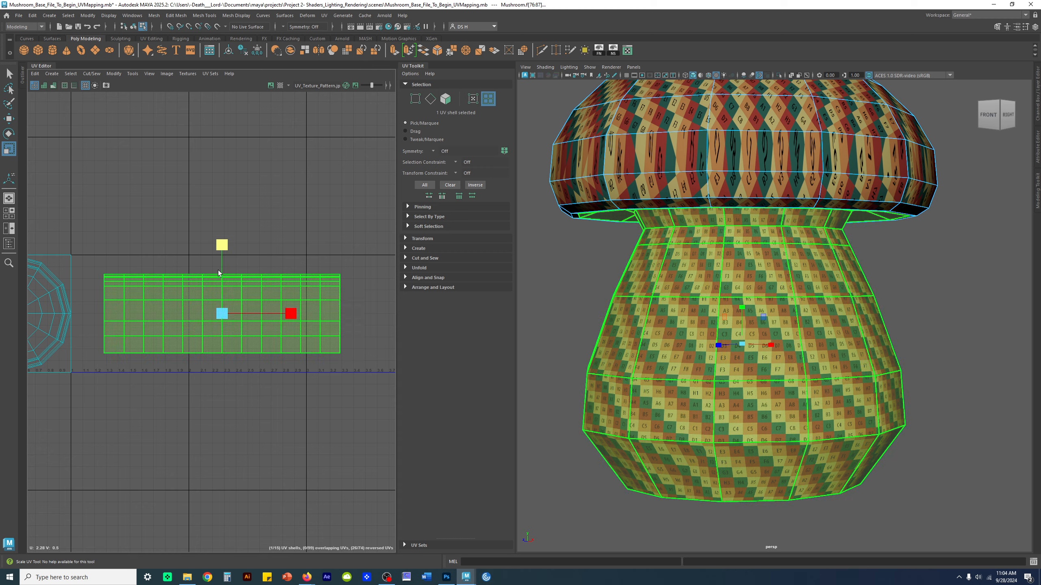
pyautogui.scroll(5, 920, 317)
pyautogui.scroll(6, 920, 316)
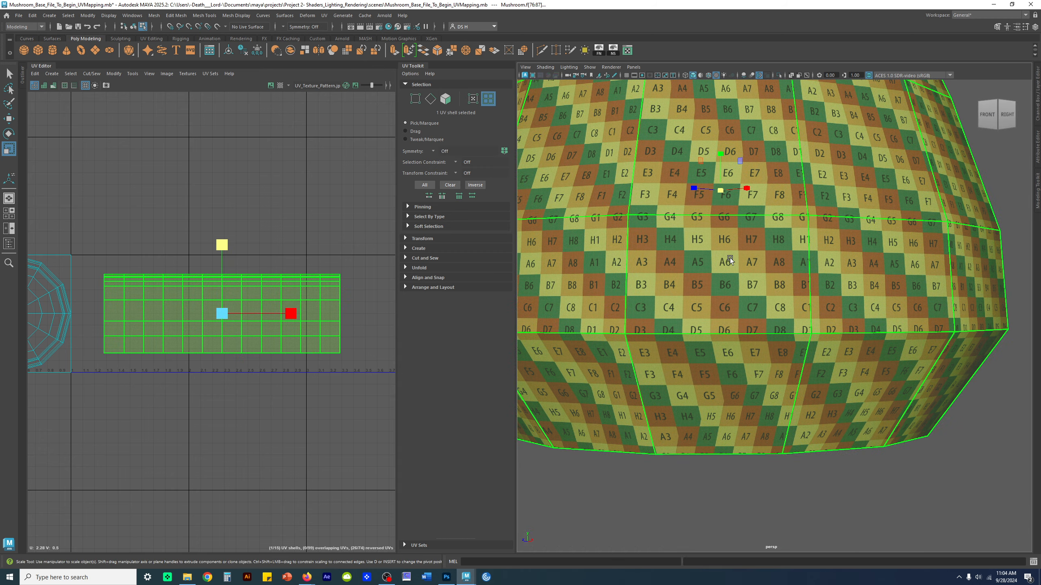
# - Undo and redo the vertical scale to compare the checker squares, then flatten the stem's UV shell slightly more
pyautogui.hotkey('ctrl', 'z')
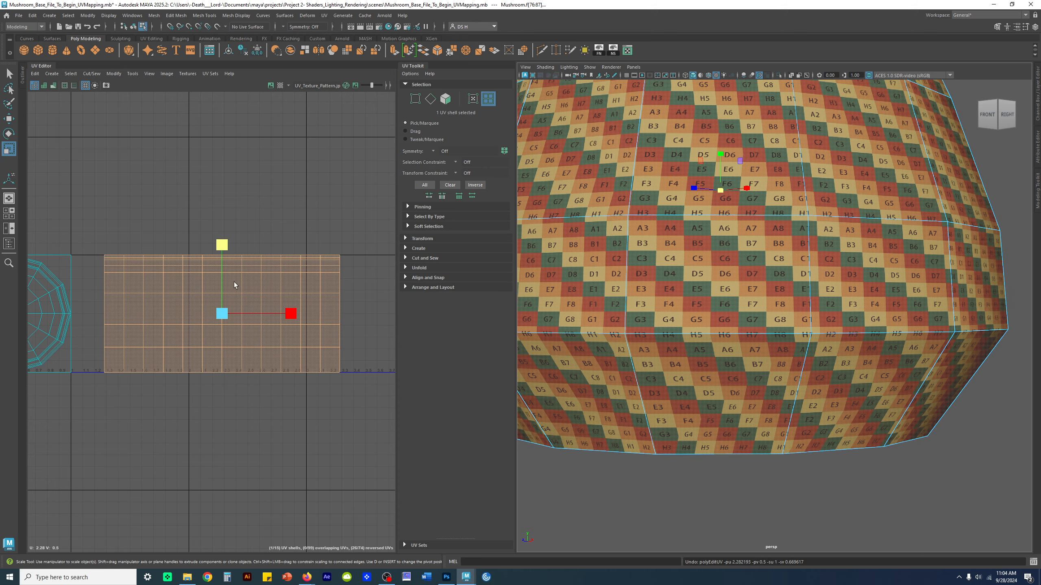
pyautogui.hotkey('shift', 'z')
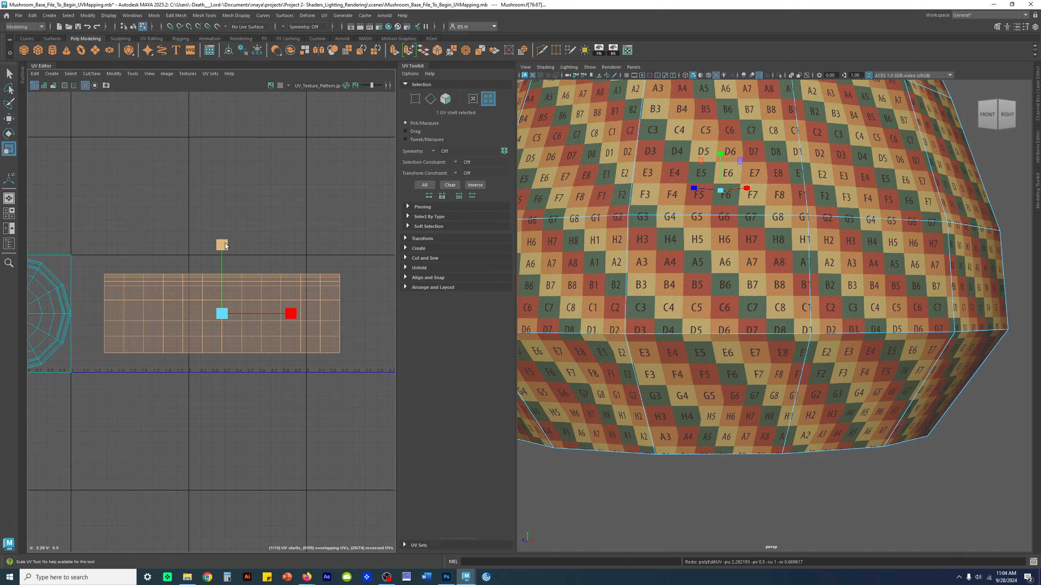
pyautogui.moveTo(228, 254); pyautogui.dragTo(236, 275)
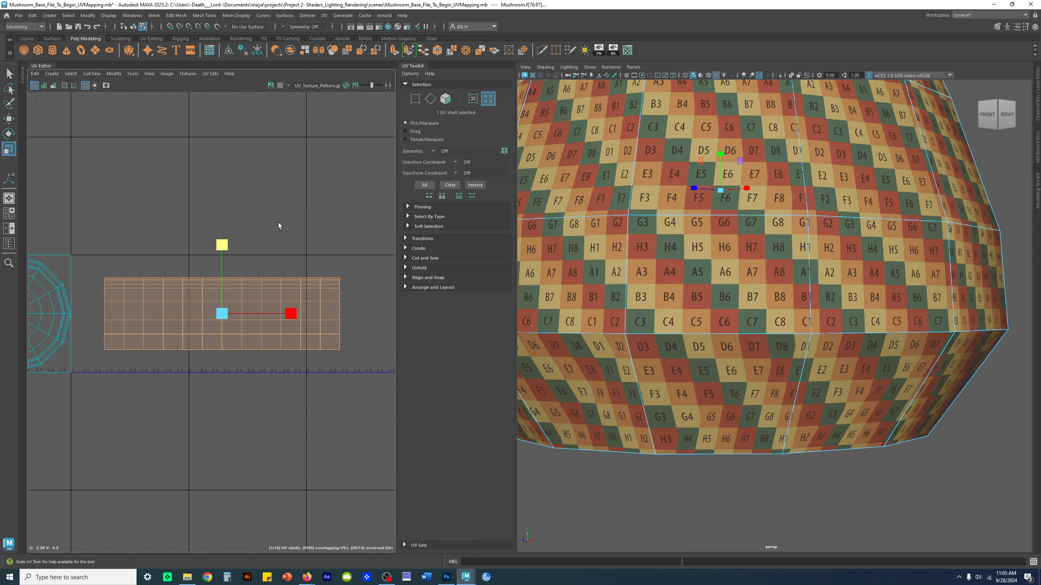
# - Try scaling the stem's UV shell up uniformly to about 3.42, then undo that scale
pyautogui.moveTo(221, 314); pyautogui.dragTo(388, 265)
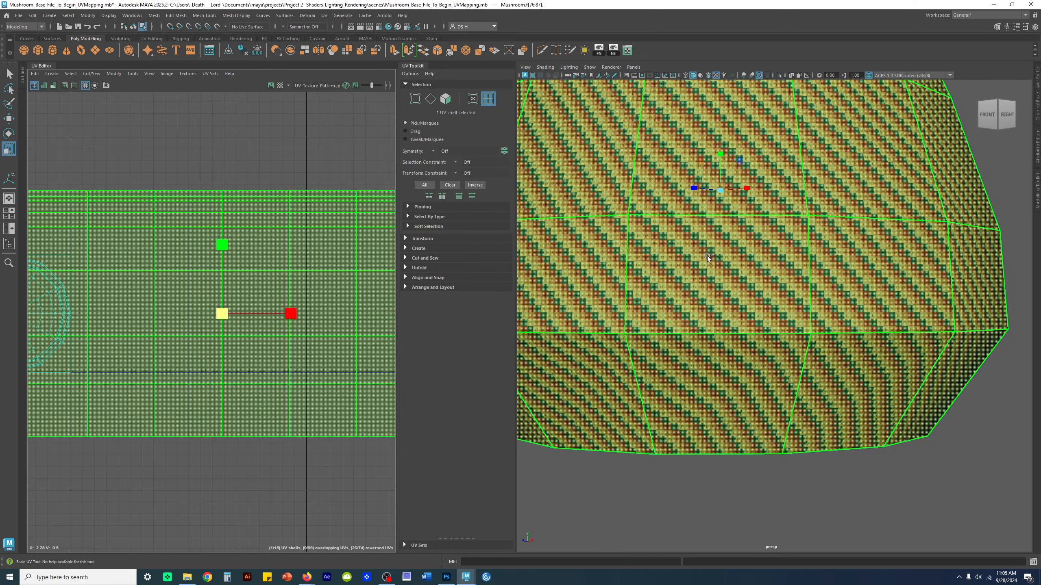
pyautogui.hotkey('ctrl', 'z')
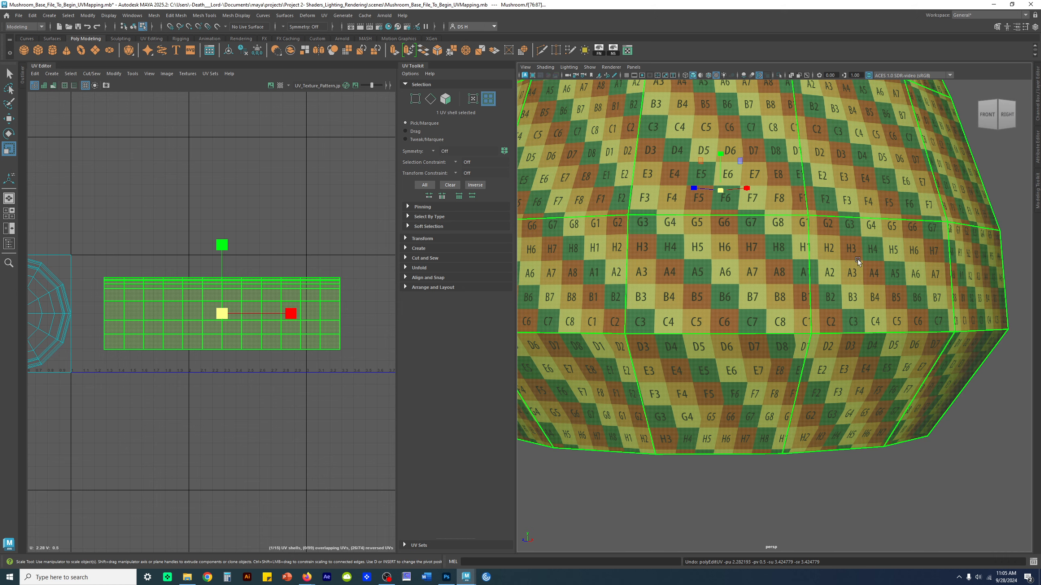
# - Compare the checker pattern on the cap's rim with the pattern on the rescaled stem
pyautogui.scroll(-8, 722, 244)
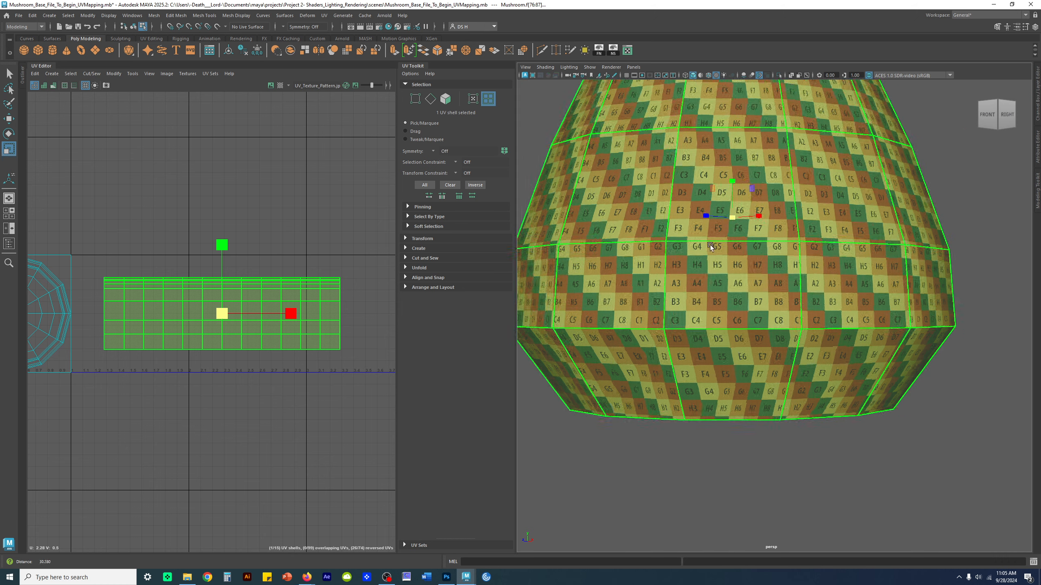
pyautogui.moveTo(862, 334)
pyautogui.keyDown('alt'); pyautogui.mouseDown()
pyautogui.moveTo(873, 326)
pyautogui.moveTo(860, 351)
pyautogui.mouseUp(); pyautogui.keyUp('alt')
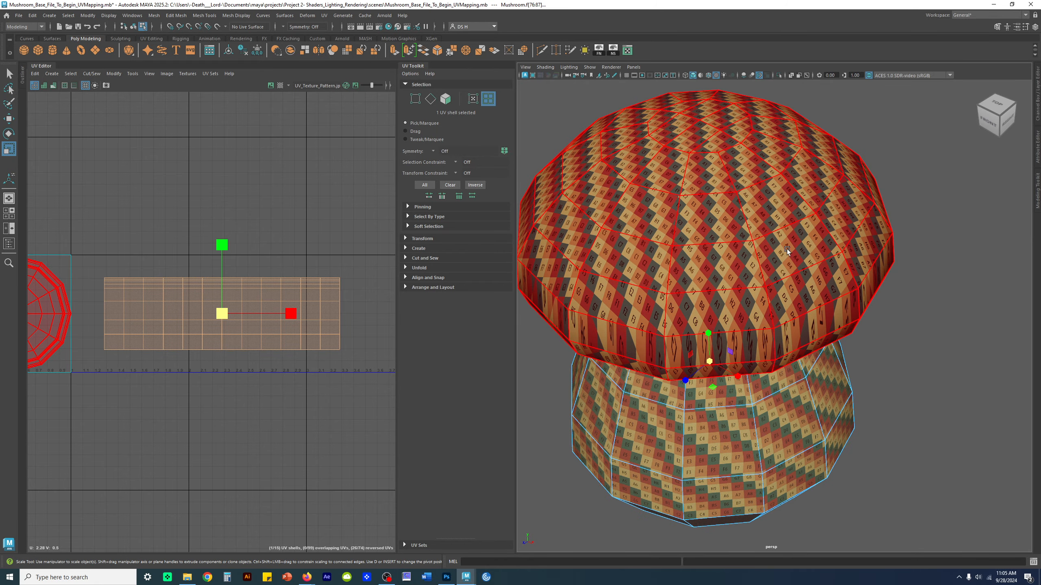
pyautogui.scroll(6, 716, 259)
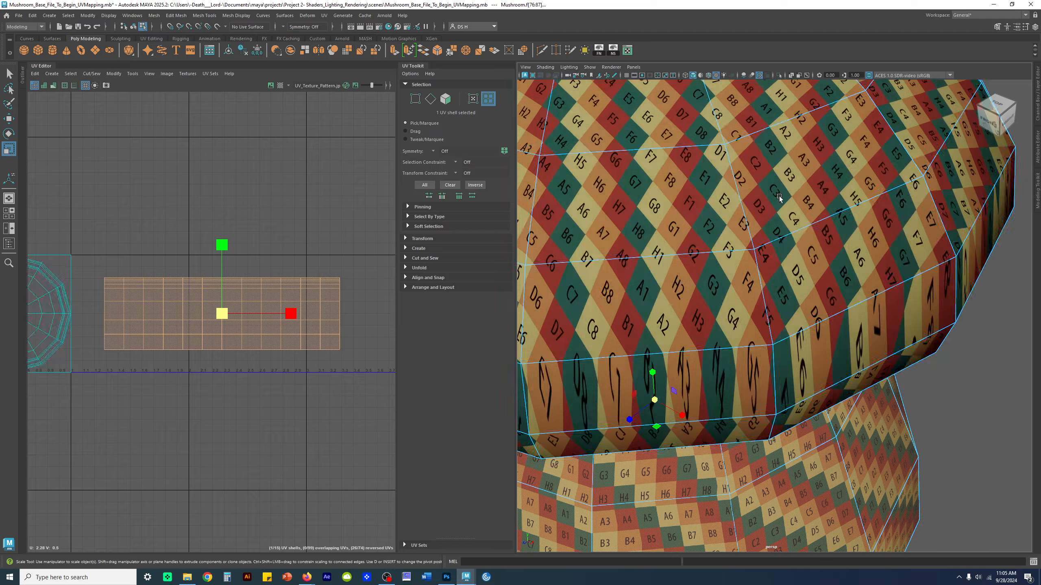
pyautogui.scroll(-6, 674, 156)
pyautogui.keyDown('alt'); pyautogui.moveTo(705, 299); pyautogui.dragTo(723, 239); pyautogui.keyUp('alt')
pyautogui.scroll(2, 909, 371)
pyautogui.keyDown('alt'); pyautogui.moveTo(913, 370); pyautogui.dragTo(916, 288, button='middle'); pyautogui.keyUp('alt')
# - Turn on the smooth mesh preview, clear the selection, and inspect the checker pattern on the stem
pyautogui.press('3')
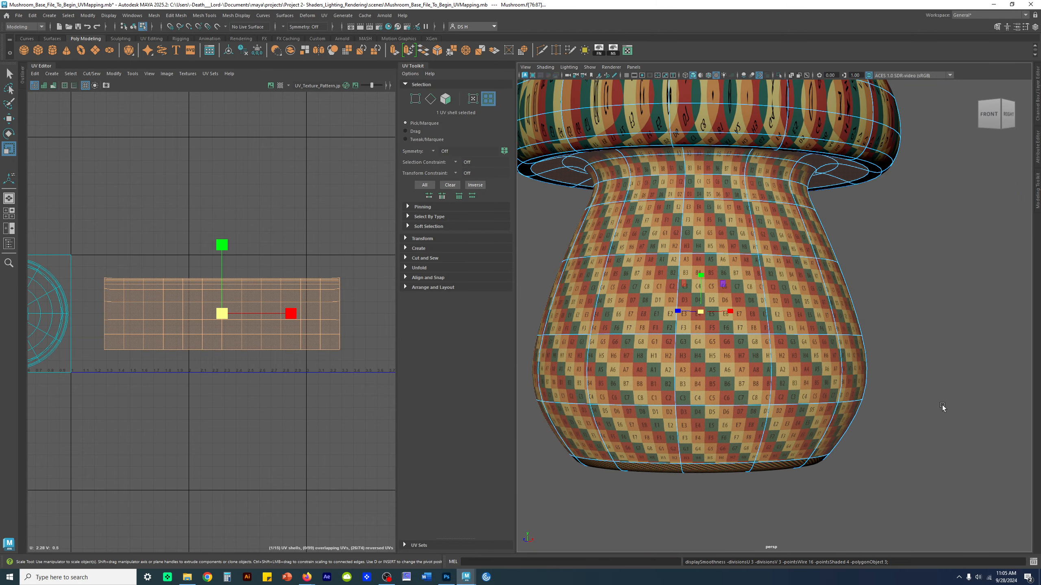
pyautogui.click(939, 388)
pyautogui.scroll(6, 925, 374)
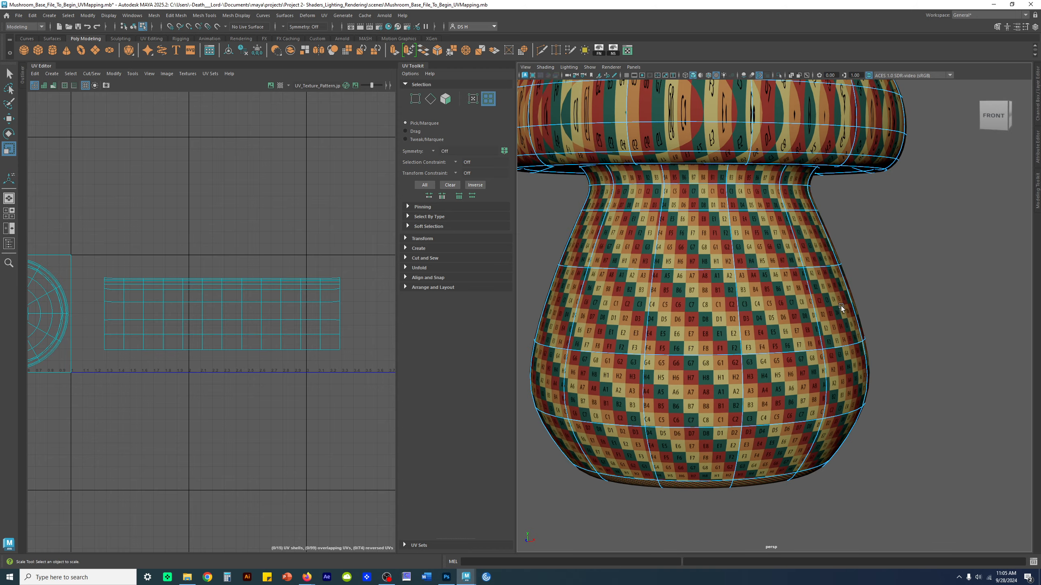
pyautogui.scroll(4, 792, 261)
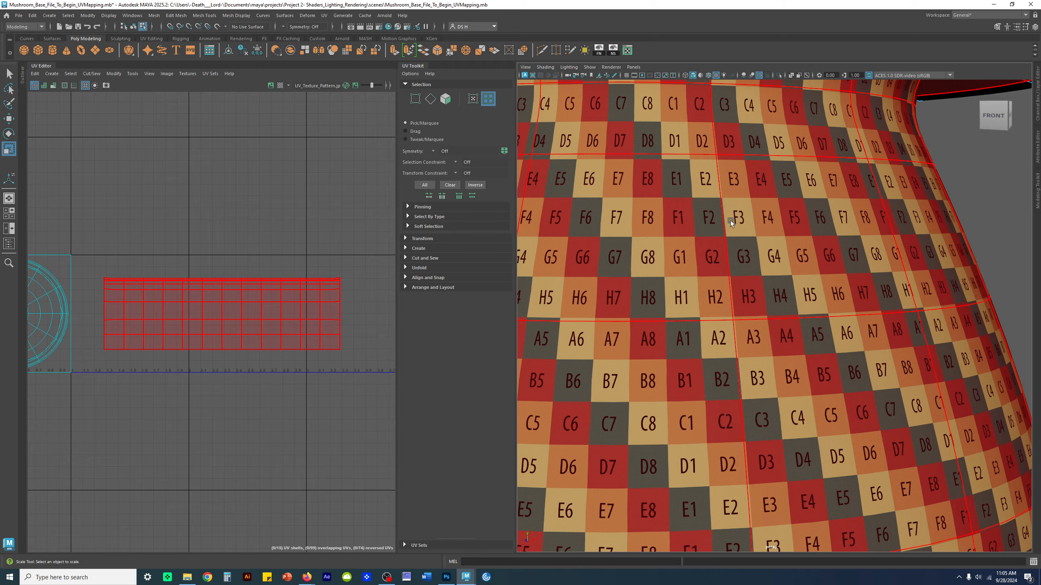
pyautogui.scroll(-8, 730, 221)
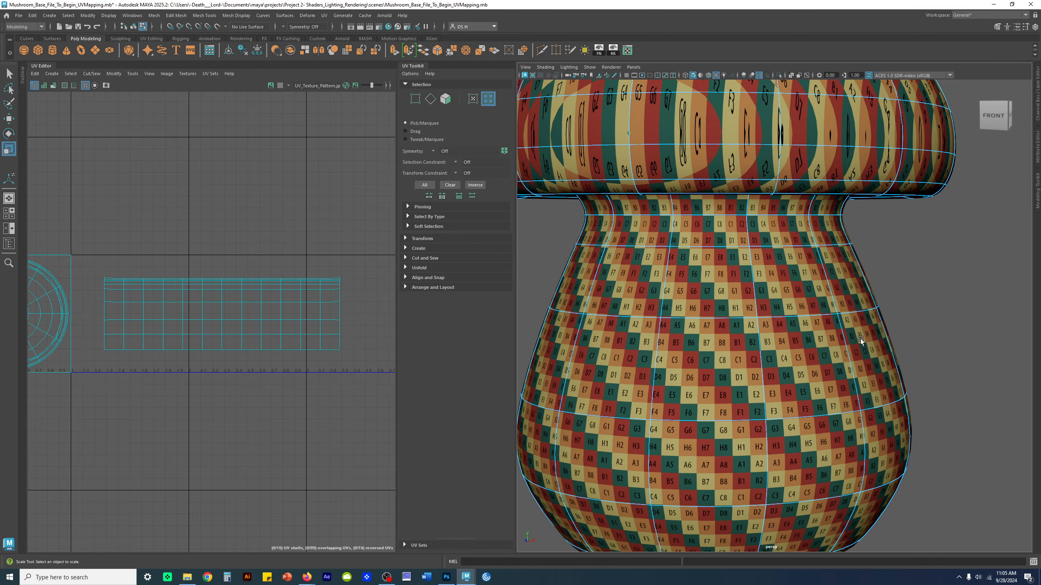
pyautogui.scroll(-6, 860, 341)
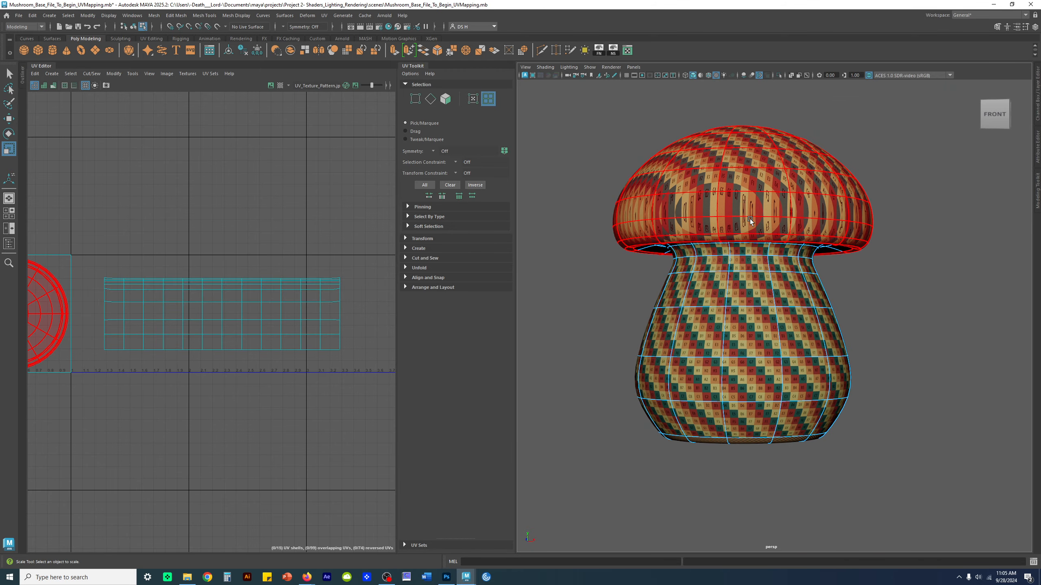
# - Inspect the checker pattern around the stem and on the flat underside of its base
pyautogui.keyDown('alt'); pyautogui.moveTo(750, 220); pyautogui.dragTo(749, 324); pyautogui.keyUp('alt')
pyautogui.scroll(6, 819, 282)
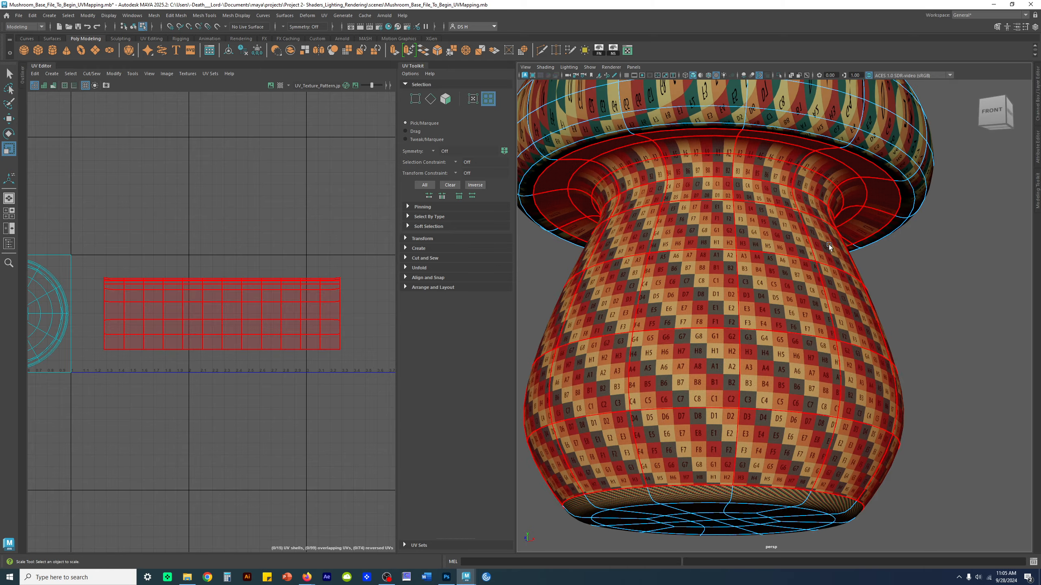
pyautogui.keyDown('alt'); pyautogui.moveTo(949, 392); pyautogui.dragTo(961, 326); pyautogui.keyUp('alt')
pyautogui.scroll(-4, 960, 327)
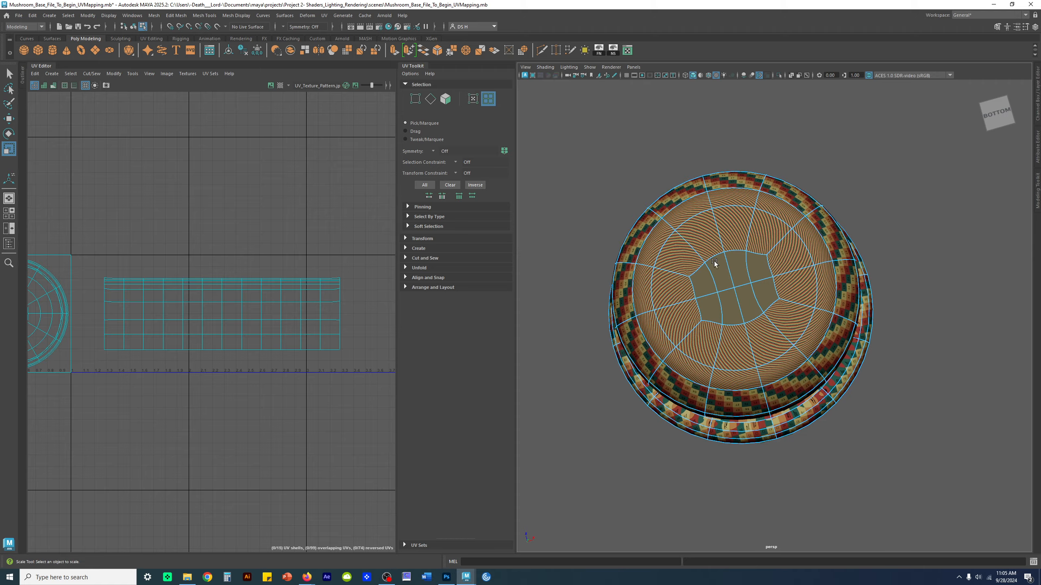
pyautogui.keyDown('alt'); pyautogui.moveTo(734, 373); pyautogui.dragTo(803, 422); pyautogui.keyUp('alt')
pyautogui.keyDown('alt'); pyautogui.moveTo(799, 422); pyautogui.dragTo(787, 325, button='middle'); pyautogui.keyUp('alt')
pyautogui.scroll(4, 785, 324)
pyautogui.keyDown('alt'); pyautogui.moveTo(782, 324); pyautogui.dragTo(852, 492); pyautogui.keyUp('alt')
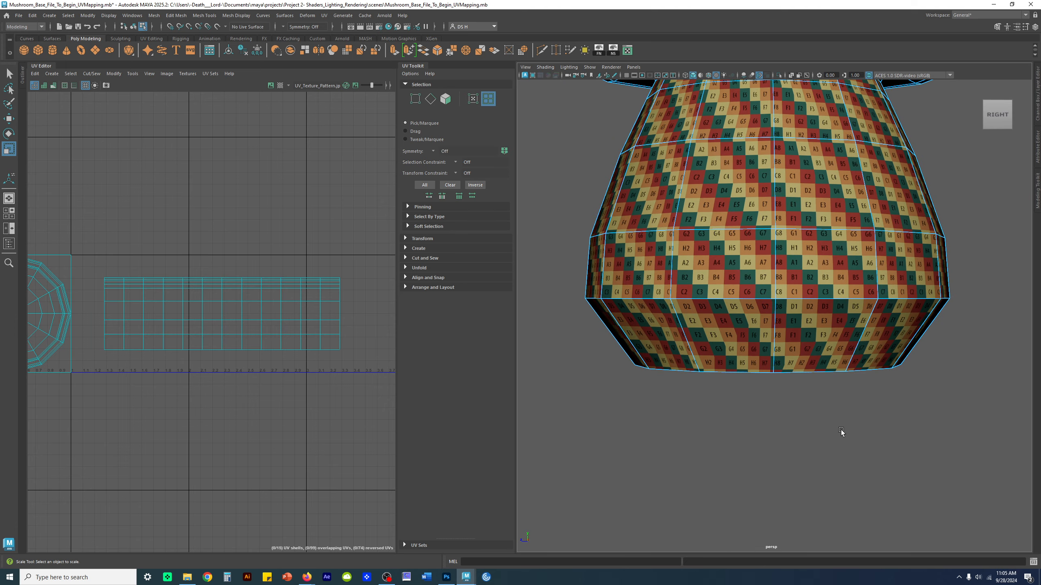
# - Inspect the stem's bottom edge in untextured shading, return to object mode, and turn the texture display back on
pyautogui.press('5')
pyautogui.keyDown('alt'); pyautogui.moveTo(841, 428); pyautogui.dragTo(860, 386); pyautogui.keyUp('alt')
pyautogui.keyDown('alt'); pyautogui.moveTo(779, 333); pyautogui.dragTo(750, 323, button='middle'); pyautogui.keyUp('alt')
pyautogui.keyDown('alt'); pyautogui.moveTo(750, 323); pyautogui.dragTo(858, 359, button='right'); pyautogui.keyUp('alt')
pyautogui.keyDown('alt'); pyautogui.moveTo(857, 359); pyautogui.dragTo(869, 329); pyautogui.keyUp('alt')
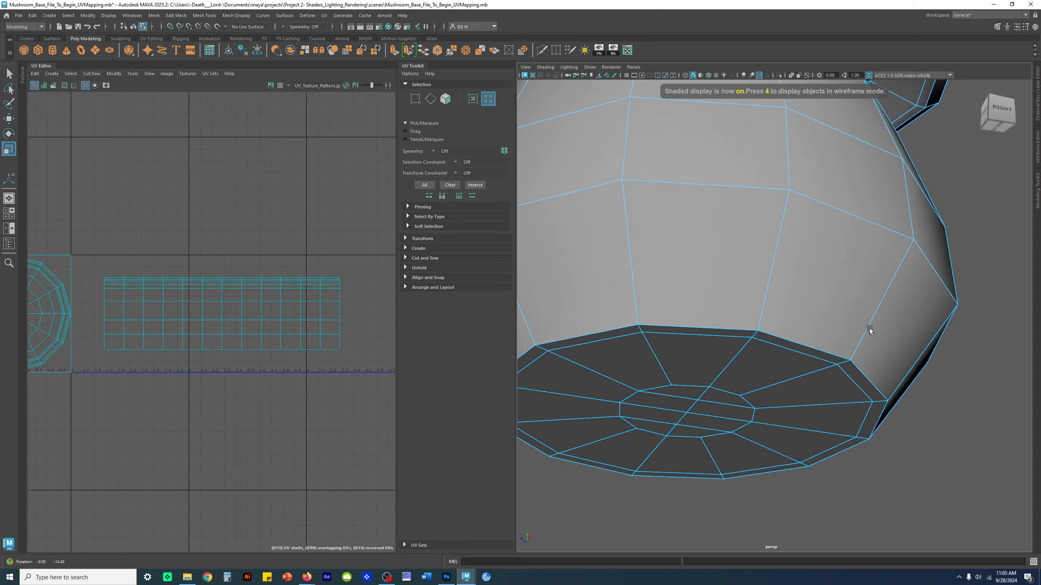
pyautogui.moveTo(792, 254); pyautogui.dragTo(854, 231, button='right')
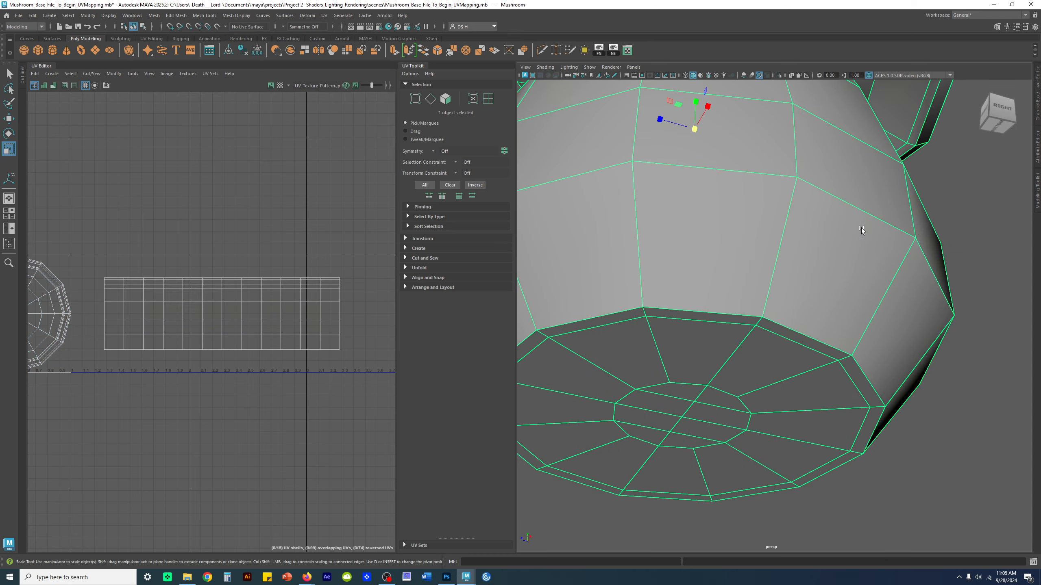
pyautogui.moveTo(886, 302)
pyautogui.keyDown('alt'); pyautogui.mouseDown()
pyautogui.moveTo(902, 369)
pyautogui.moveTo(925, 397)
pyautogui.moveTo(916, 404)
pyautogui.moveTo(917, 386)
pyautogui.moveTo(909, 395)
pyautogui.moveTo(967, 422)
pyautogui.moveTo(895, 376)
pyautogui.moveTo(906, 384)
pyautogui.mouseUp(); pyautogui.keyUp('alt')
pyautogui.press('6')
pyautogui.keyDown('alt'); pyautogui.moveTo(906, 383); pyautogui.dragTo(948, 400, button='right'); pyautogui.keyUp('alt')
pyautogui.keyDown('alt'); pyautogui.moveTo(947, 399); pyautogui.dragTo(877, 395); pyautogui.keyUp('alt')
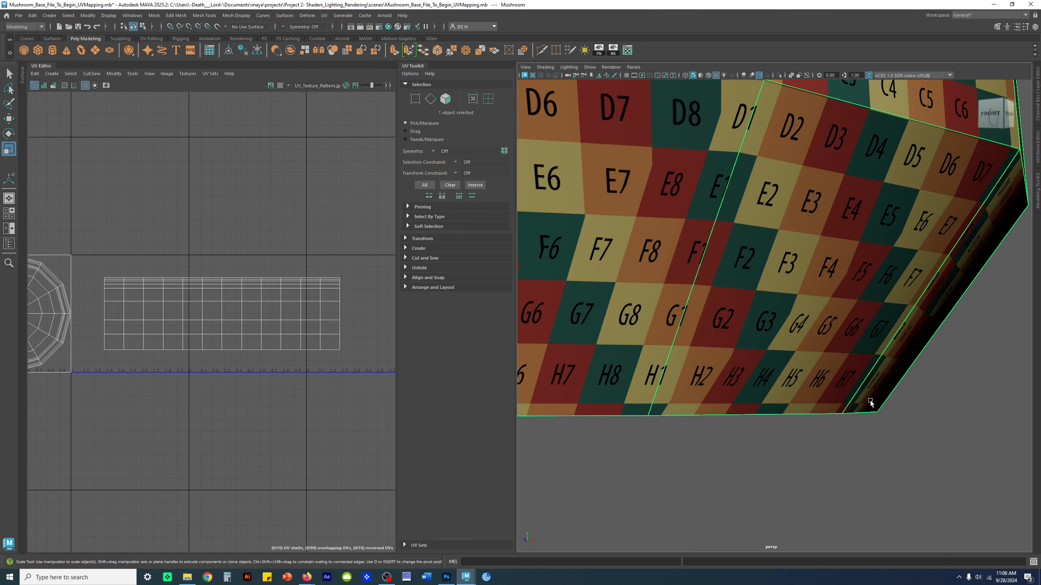
# - Turn off the smooth preview and select the edge loop around the stem's bottom rim
pyautogui.press('3')
pyautogui.keyDown('alt'); pyautogui.moveTo(786, 416); pyautogui.dragTo(827, 393); pyautogui.keyUp('alt')
pyautogui.press('1')
pyautogui.moveTo(815, 409); pyautogui.dragTo(834, 358, button='right')
pyautogui.keyDown('alt'); pyautogui.moveTo(834, 357); pyautogui.dragTo(849, 327); pyautogui.keyUp('alt')
pyautogui.click(835, 304)
pyautogui.doubleClick(835, 305)
# - Toggle the smooth mesh preview to compare how the checker pattern follows the selected bottom rim
pyautogui.press('3')
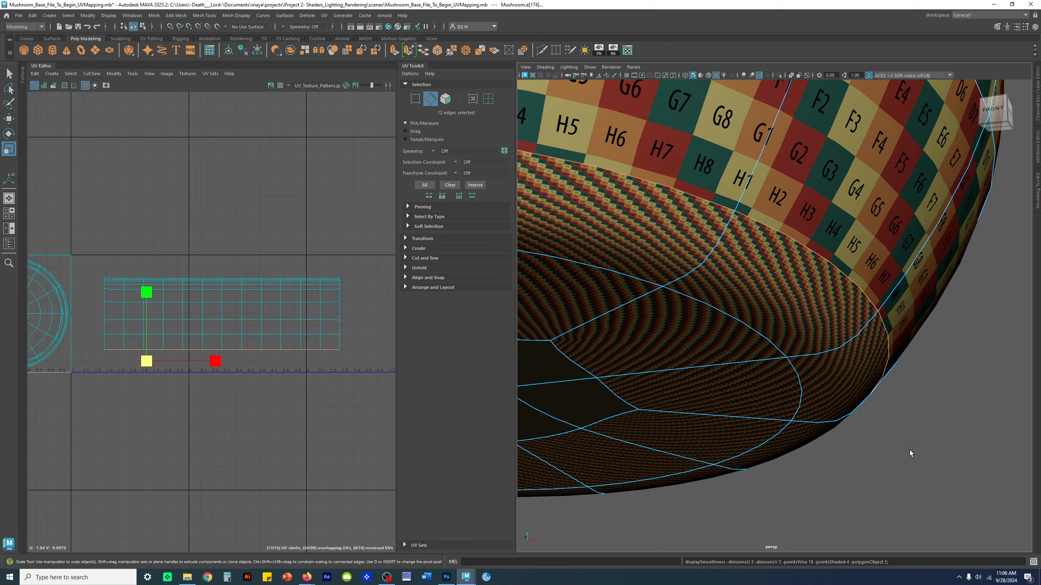
pyautogui.keyDown('alt'); pyautogui.moveTo(908, 451); pyautogui.dragTo(918, 437); pyautogui.keyUp('alt')
pyautogui.press('1')
pyautogui.press('3')
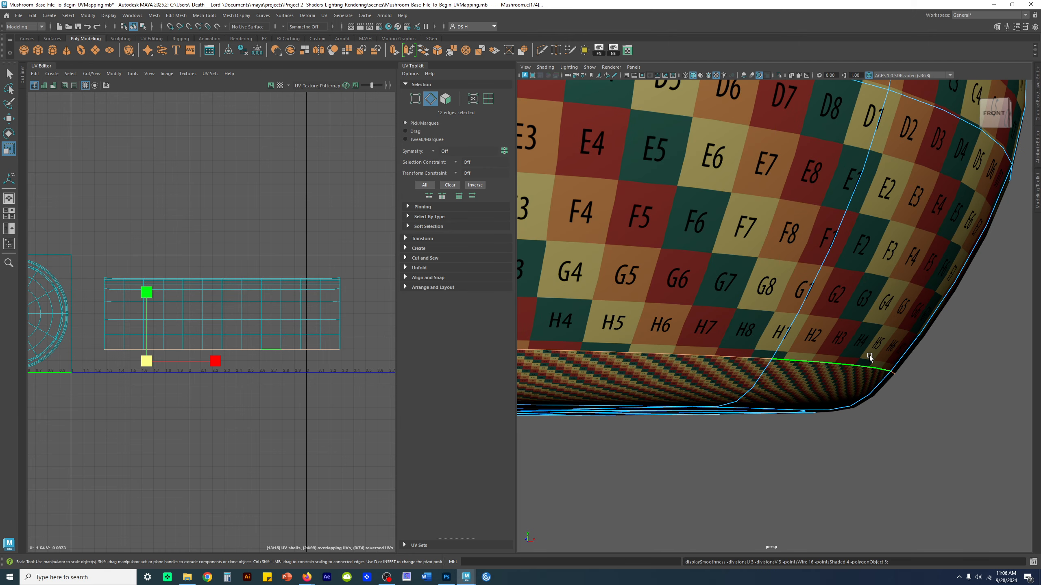
pyautogui.press('1')
pyautogui.press('w')
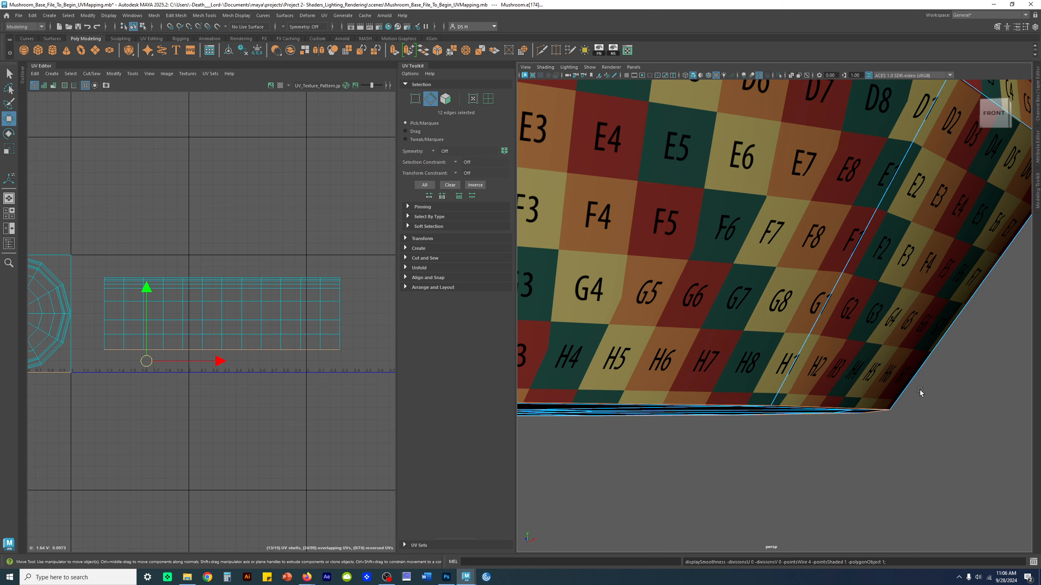
pyautogui.keyDown('alt'); pyautogui.moveTo(817, 376); pyautogui.dragTo(844, 287); pyautogui.keyUp('alt')
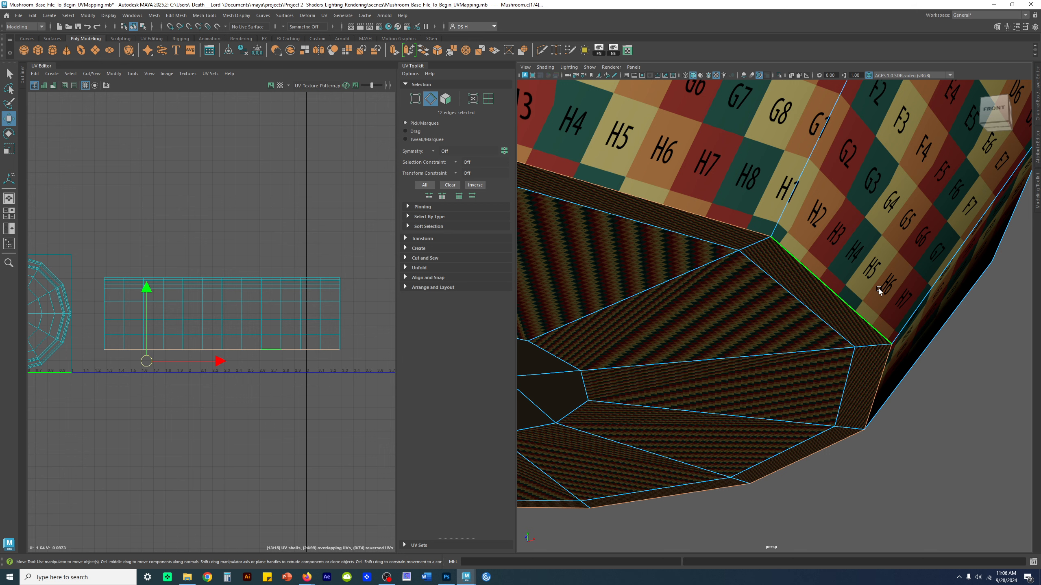
# - Reset the Insert Edge Loop tool's settings and insert an edge loop around the stem just above its bottom rim
pyautogui.press('F8')
pyautogui.click(946, 421)
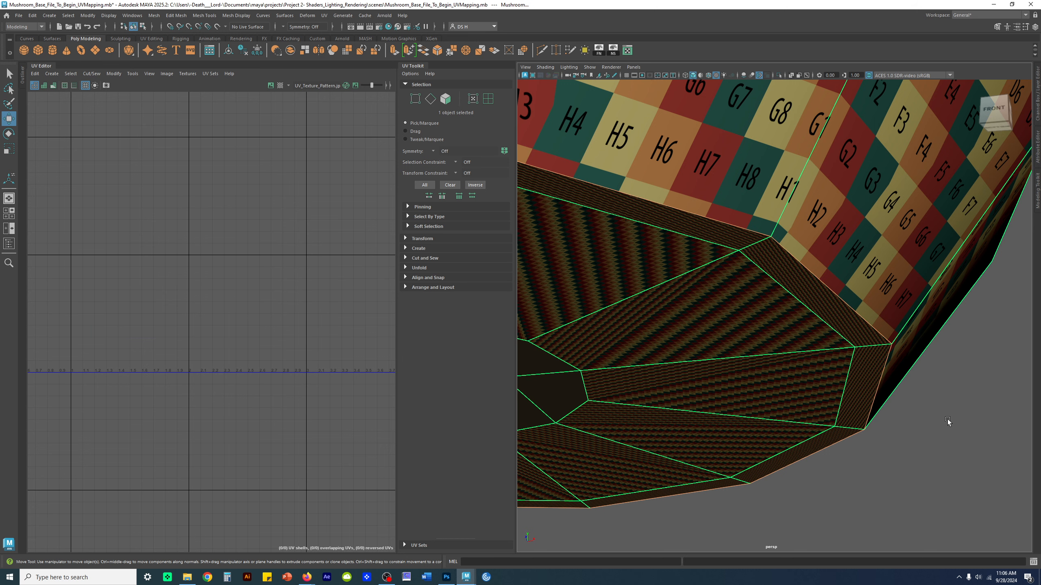
pyautogui.click(838, 189)
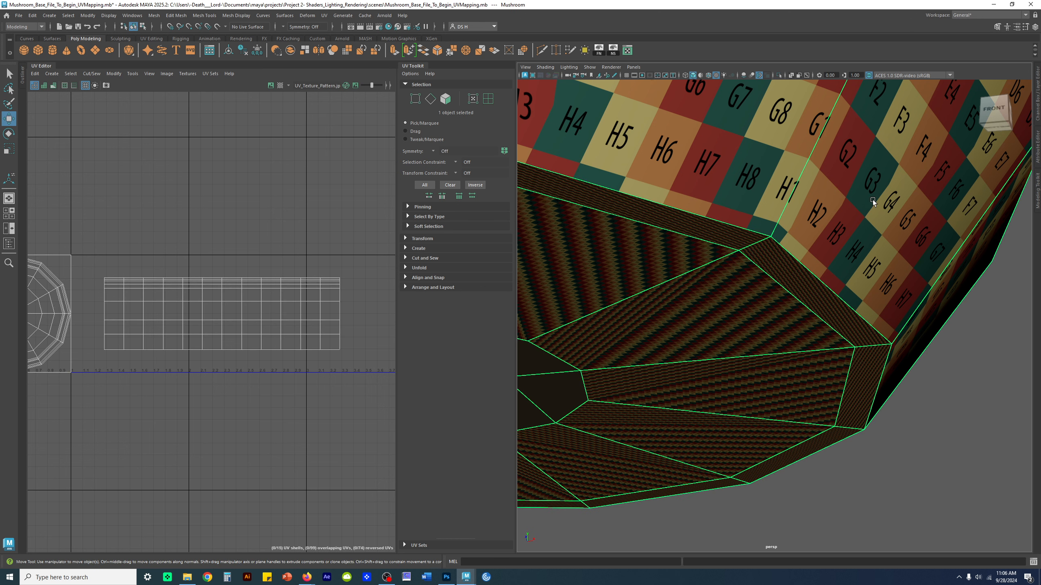
pyautogui.keyDown('shift'); pyautogui.rightClick(869, 150); pyautogui.keyUp('shift')
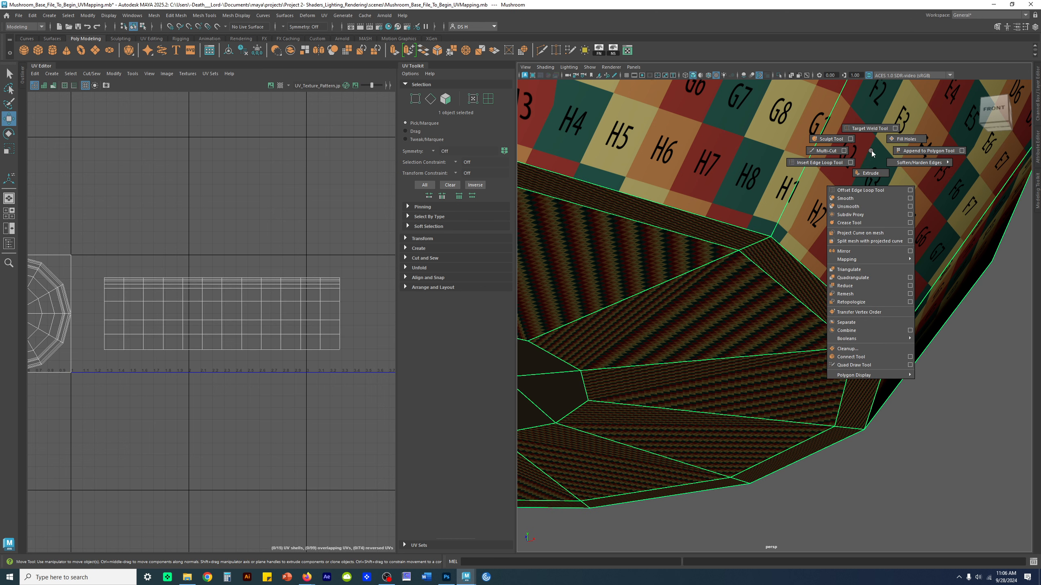
pyautogui.keyDown('shift'); pyautogui.moveTo(871, 153); pyautogui.dragTo(851, 164, button='right'); pyautogui.keyUp('shift')
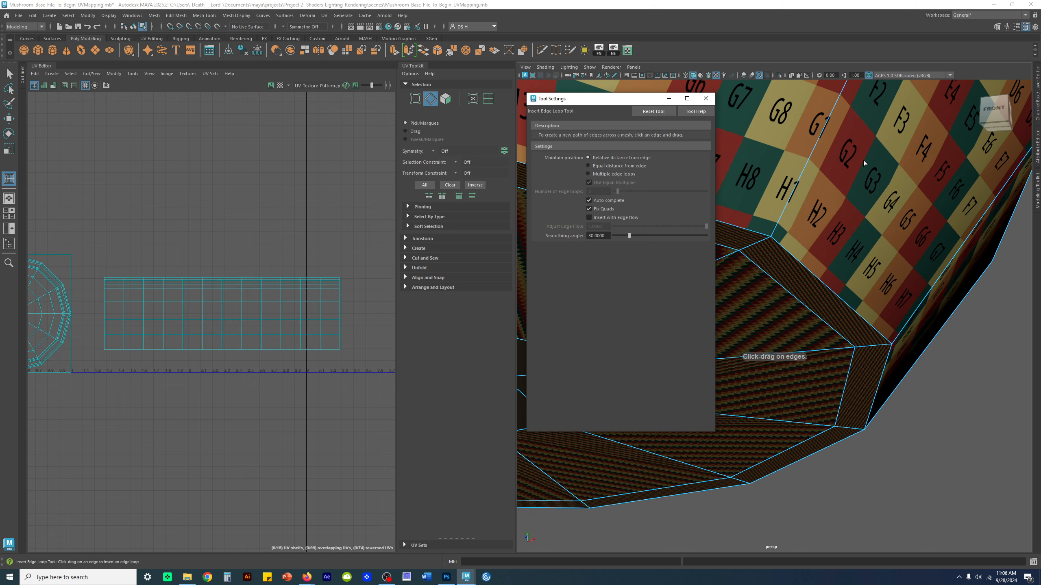
pyautogui.click(651, 112)
pyautogui.click(651, 112)
pyautogui.click(706, 98)
pyautogui.keyDown('alt'); pyautogui.moveTo(836, 207); pyautogui.dragTo(731, 242, button='middle'); pyautogui.keyUp('alt')
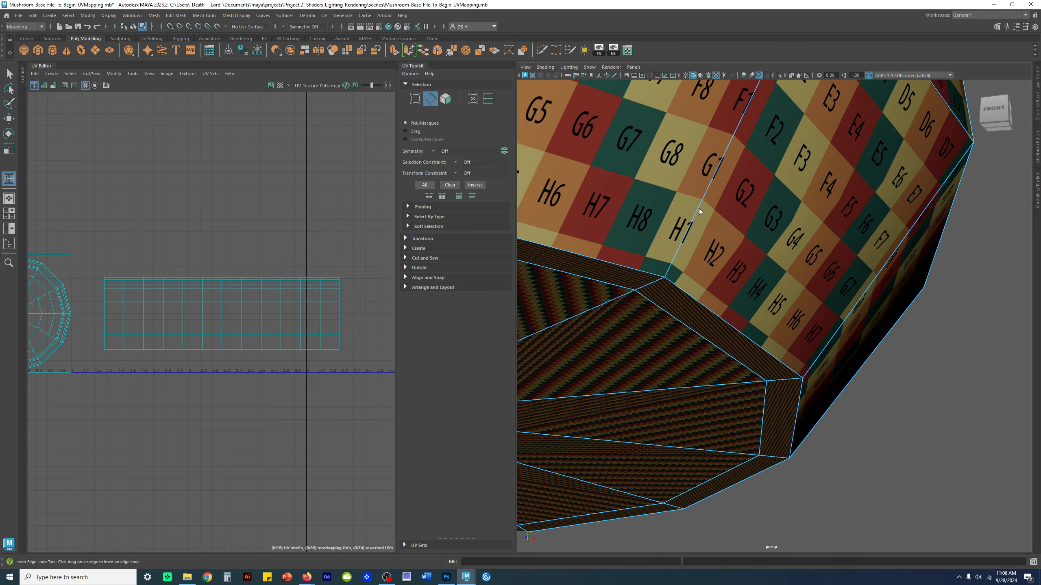
pyautogui.moveTo(698, 210); pyautogui.dragTo(677, 270)
pyautogui.keyDown('alt'); pyautogui.moveTo(936, 398); pyautogui.dragTo(867, 404); pyautogui.keyUp('alt')
pyautogui.press('w')
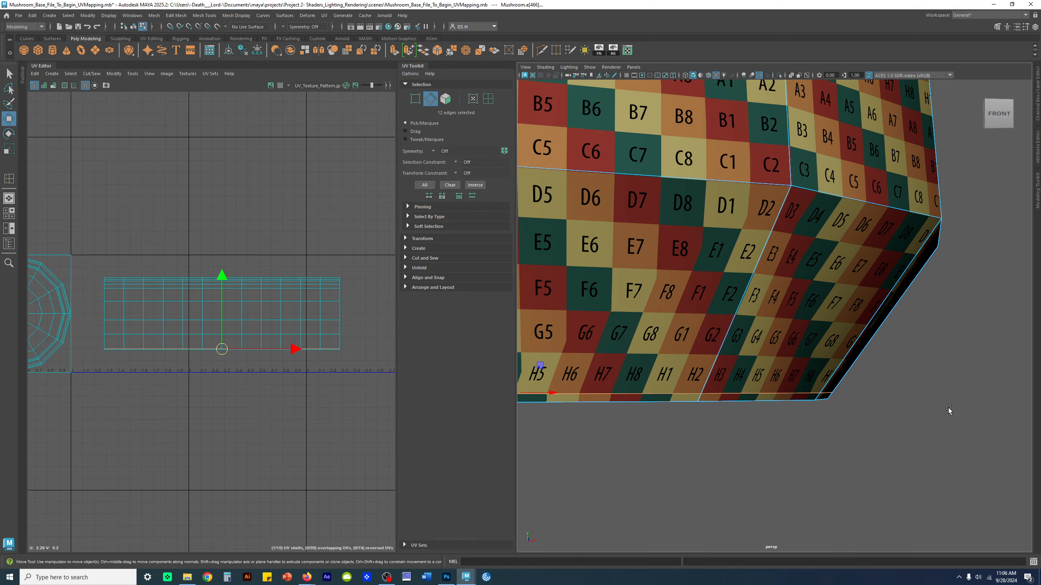
# - Return to object mode, reselect the mushroom, and examine the new edge loop at the stem's base up close
pyautogui.press('3')
pyautogui.press('q')
pyautogui.moveTo(826, 362); pyautogui.dragTo(865, 338, button='right')
pyautogui.press('w')
pyautogui.click(936, 344)
pyautogui.keyDown('alt'); pyautogui.moveTo(955, 361); pyautogui.dragTo(859, 353); pyautogui.keyUp('alt')
pyautogui.keyDown('alt'); pyautogui.moveTo(859, 353); pyautogui.dragTo(1023, 384, button='right'); pyautogui.keyUp('alt')
pyautogui.click(854, 361)
pyautogui.keyDown('alt'); pyautogui.moveTo(886, 347); pyautogui.dragTo(920, 286); pyautogui.keyUp('alt')
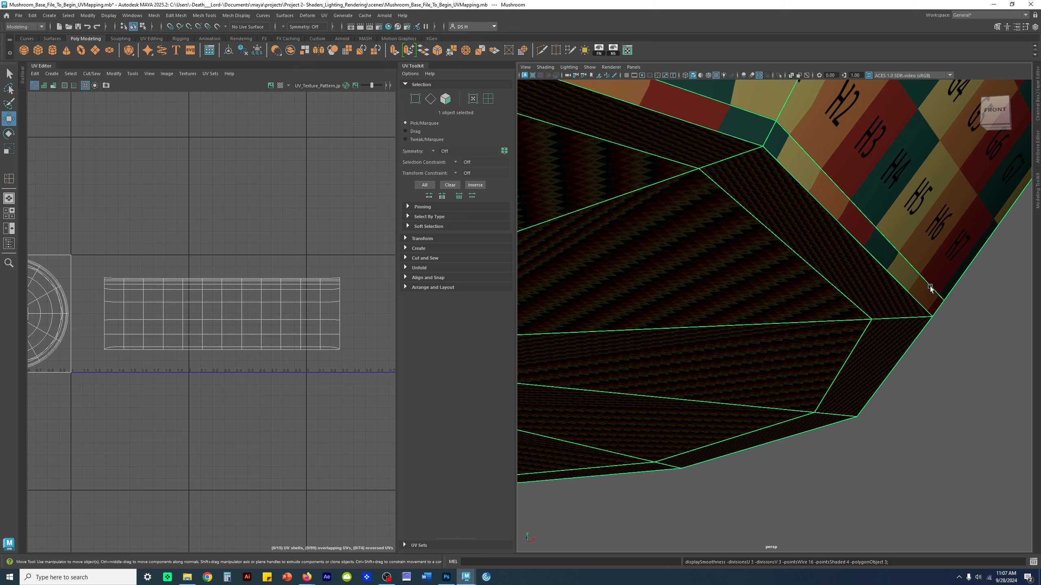
# - Switch the smooth preview on and off to compare the checker pattern along the stem's reinforced bottom edge
pyautogui.press('3')
pyautogui.click(954, 293)
pyautogui.click(822, 239)
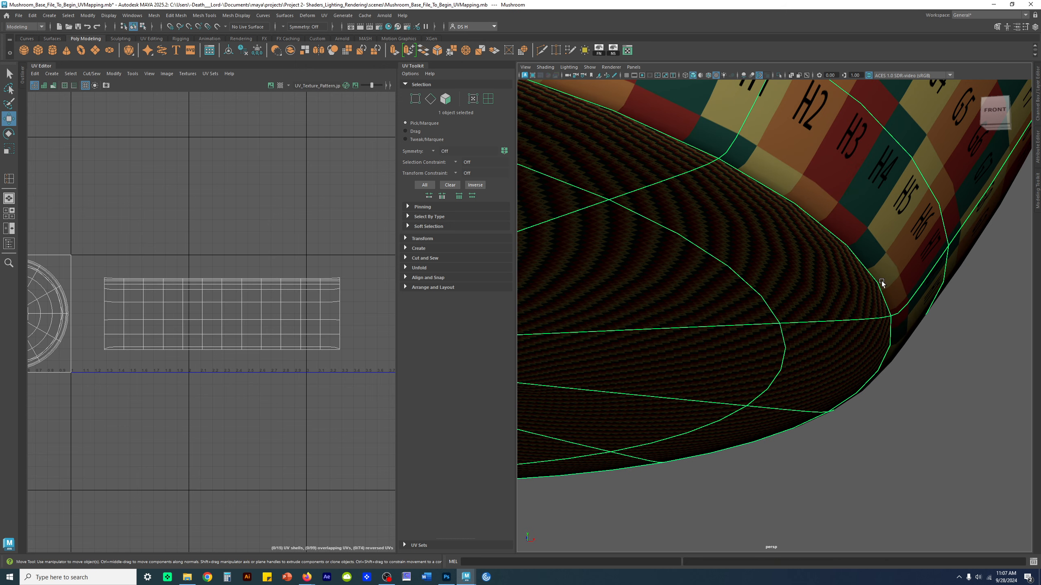
pyautogui.press('1')
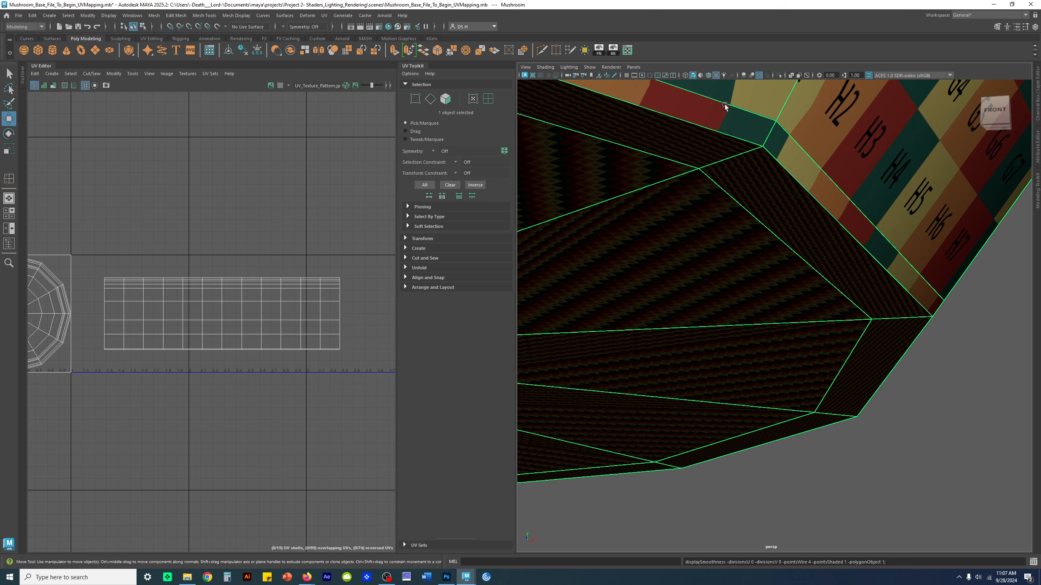
pyautogui.scroll(-5, 848, 182)
pyautogui.keyDown('alt'); pyautogui.moveTo(847, 182); pyautogui.dragTo(840, 148); pyautogui.keyUp('alt')
pyautogui.click(794, 221)
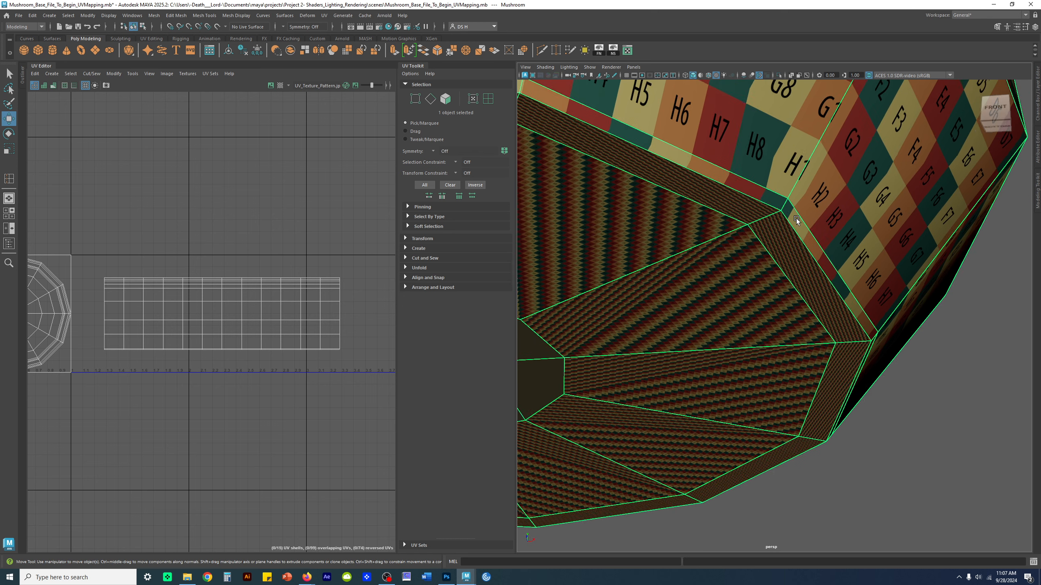
pyautogui.press('3')
pyautogui.click(932, 414)
pyautogui.click(879, 273)
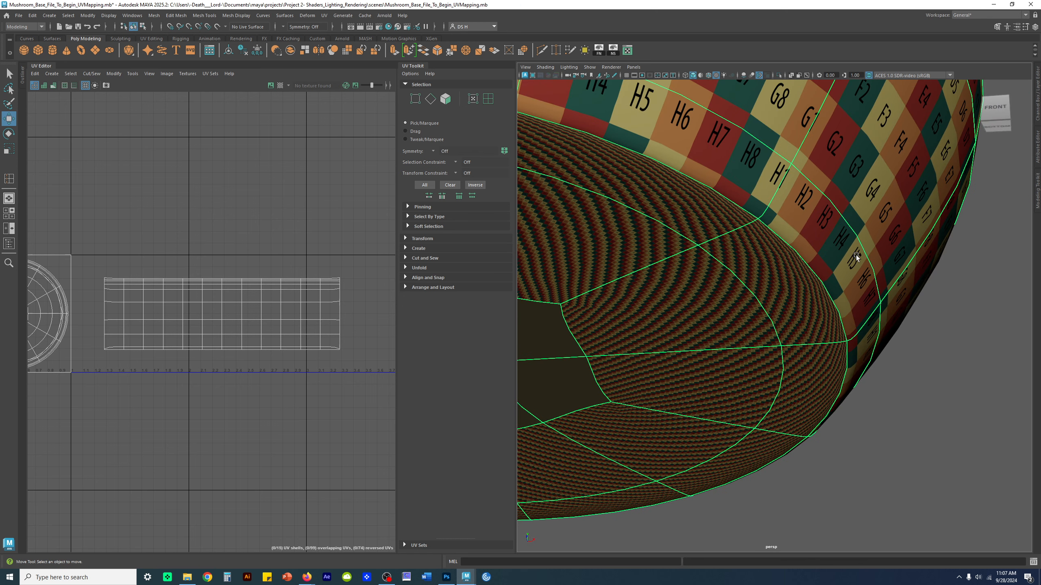
pyautogui.press('1')
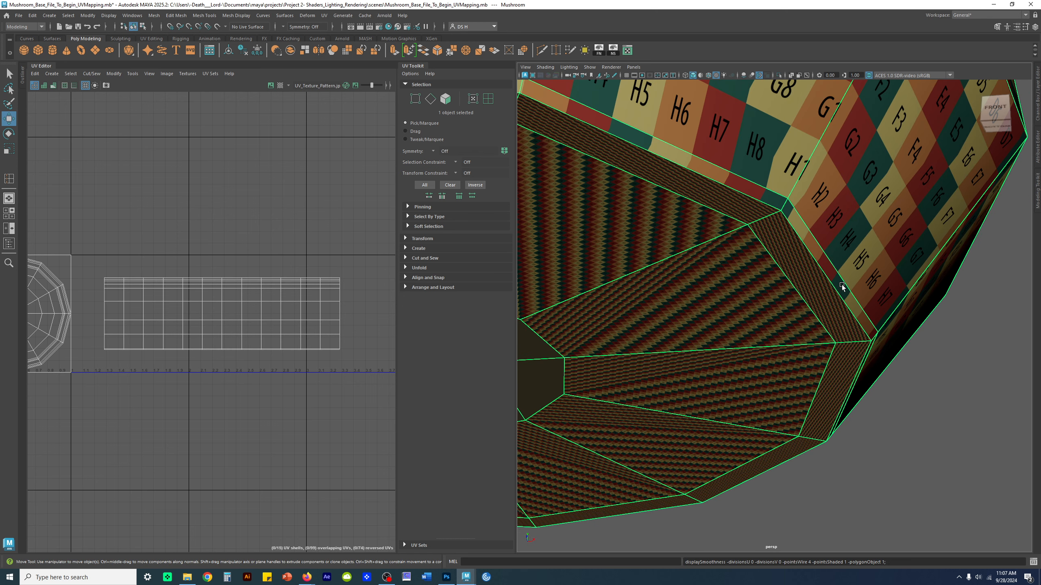
# - Turn the smooth preview back on and inspect the checker pattern across the whole stem
pyautogui.keyDown('alt'); pyautogui.moveTo(747, 176); pyautogui.dragTo(913, 324); pyautogui.keyUp('alt')
pyautogui.scroll(-6, 912, 324)
pyautogui.click(949, 375)
pyautogui.keyDown('alt'); pyautogui.moveTo(950, 374); pyautogui.dragTo(809, 293); pyautogui.keyUp('alt')
pyautogui.click(809, 293)
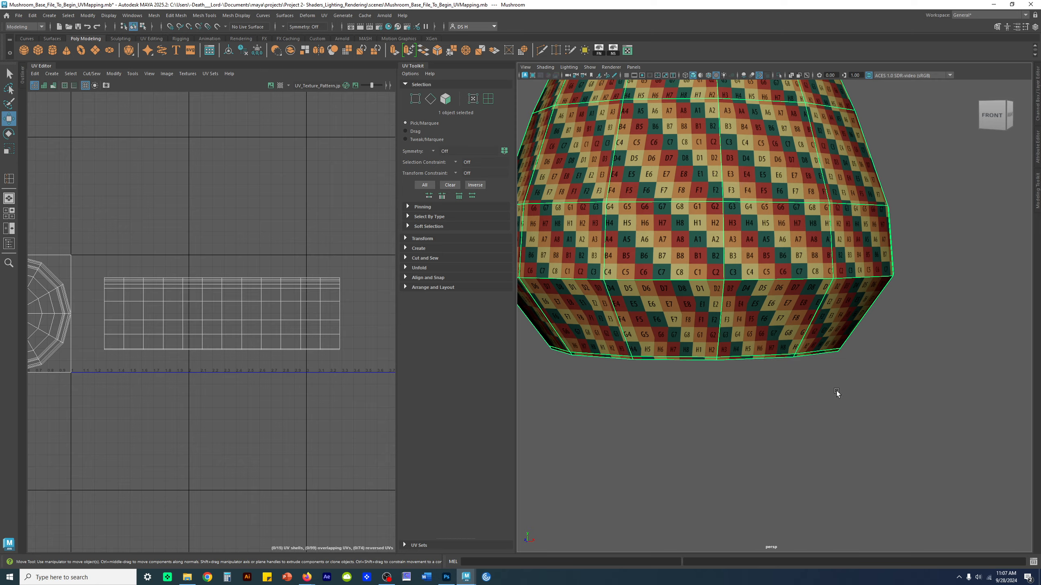
pyautogui.keyDown('alt'); pyautogui.moveTo(785, 299); pyautogui.dragTo(808, 334, button='middle'); pyautogui.keyUp('alt')
pyautogui.scroll(-3, 885, 384)
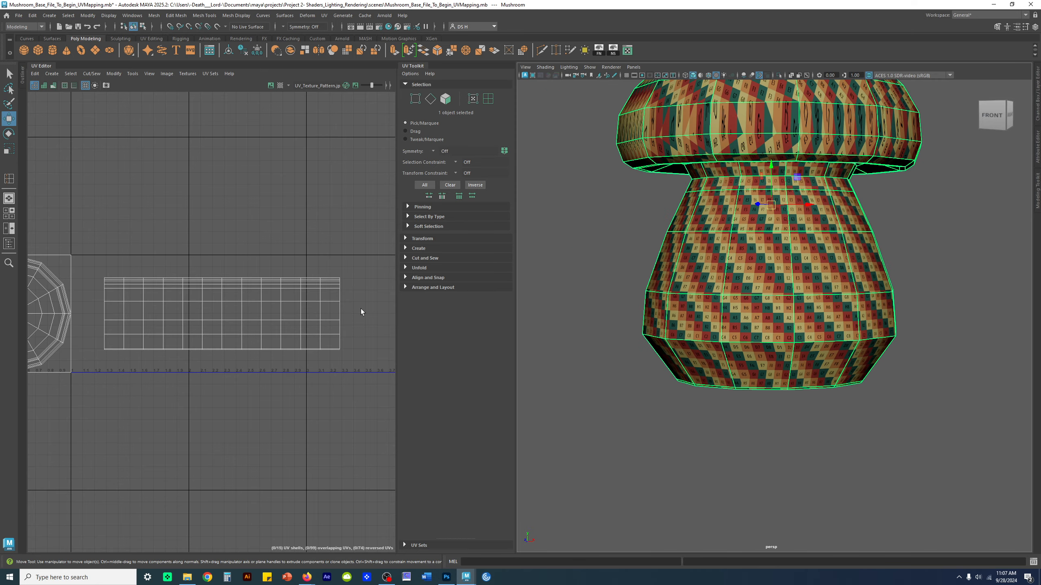
pyautogui.scroll(5, 813, 266)
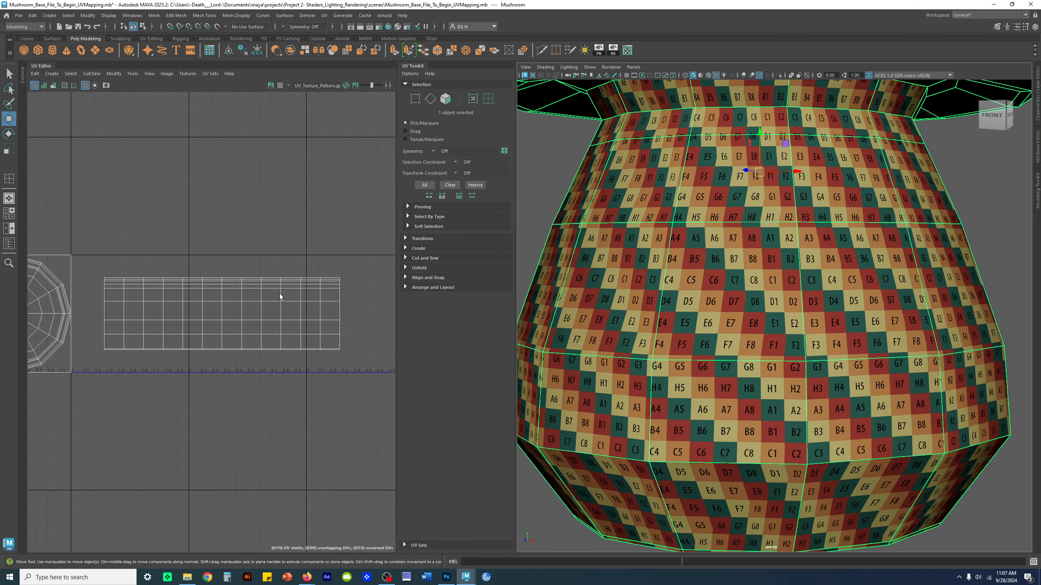
pyautogui.press('3')
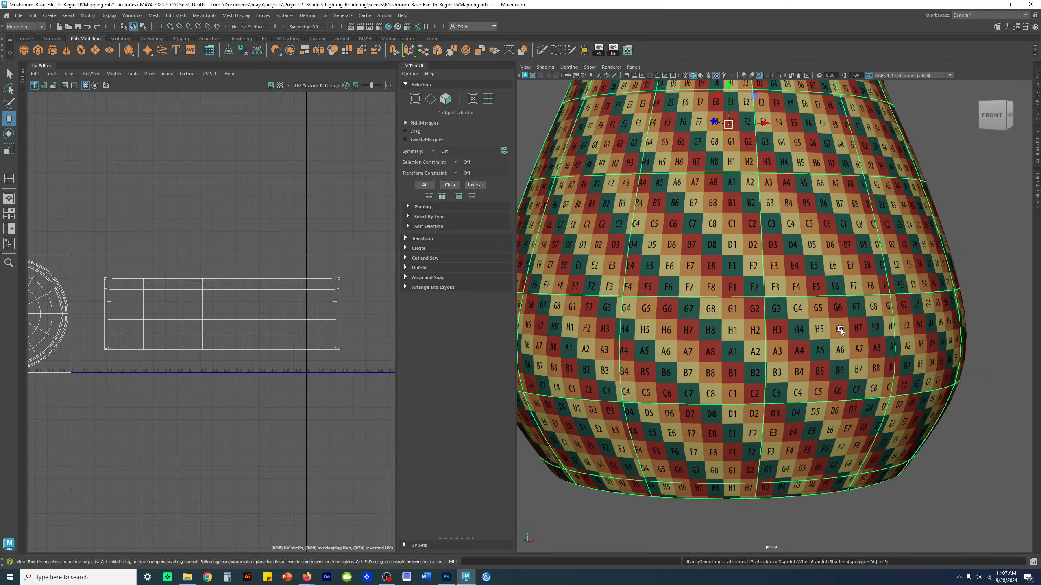
pyautogui.keyDown('alt'); pyautogui.moveTo(878, 359); pyautogui.dragTo(886, 356); pyautogui.keyUp('alt')
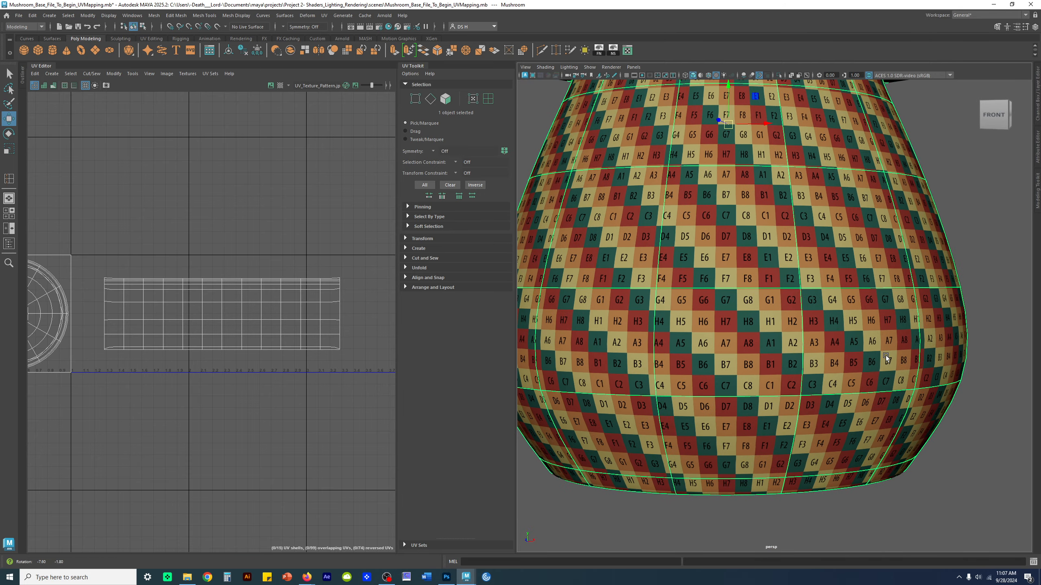
pyautogui.scroll(4, 886, 356)
pyautogui.keyDown('alt'); pyautogui.moveTo(852, 263); pyautogui.dragTo(867, 265); pyautogui.keyUp('alt')
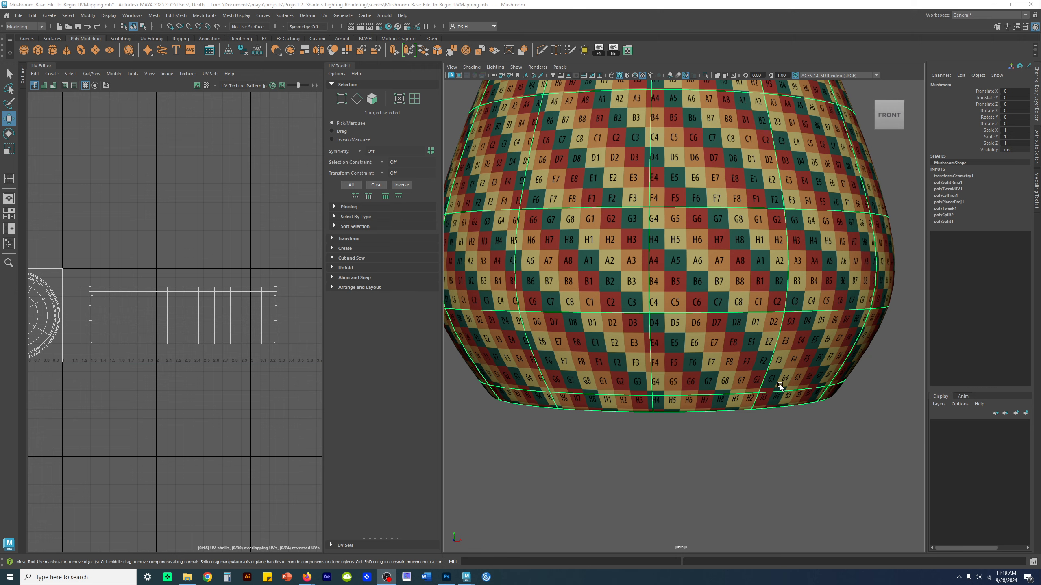
# - Widen the UV Editor relative to the 3D viewport and frame the stem's UV shell in it
pyautogui.keyDown('alt'); pyautogui.moveTo(713, 258); pyautogui.dragTo(713, 207); pyautogui.keyUp('alt')
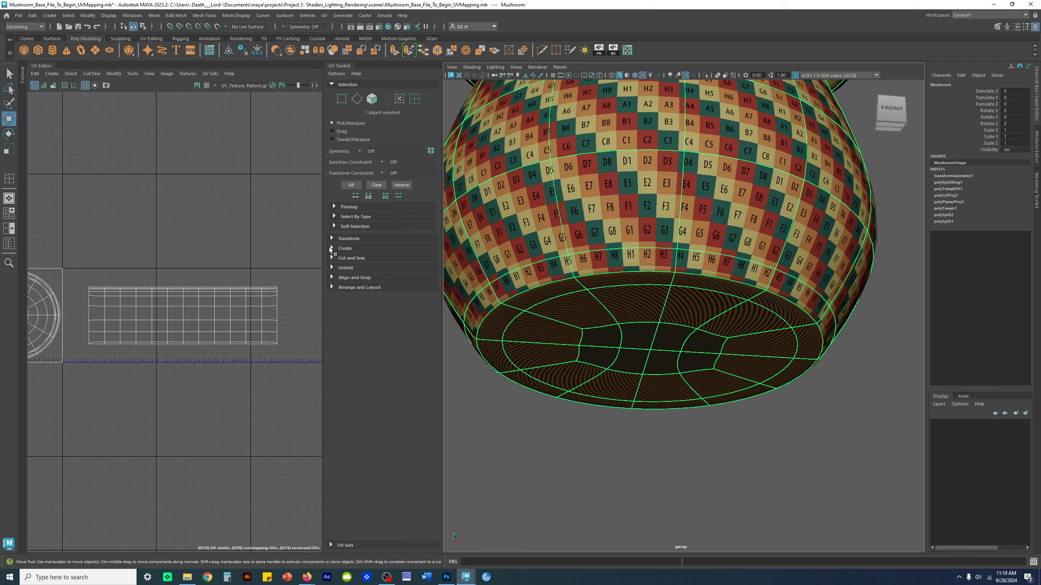
pyautogui.moveTo(440, 224); pyautogui.dragTo(600, 230)
pyautogui.moveTo(324, 245); pyautogui.dragTo(700, 246)
pyautogui.keyDown('alt'); pyautogui.moveTo(566, 241); pyautogui.dragTo(434, 265, button='middle'); pyautogui.keyUp('alt')
pyautogui.scroll(1, 485, 246)
pyautogui.moveTo(818, 232); pyautogui.dragTo(594, 233)
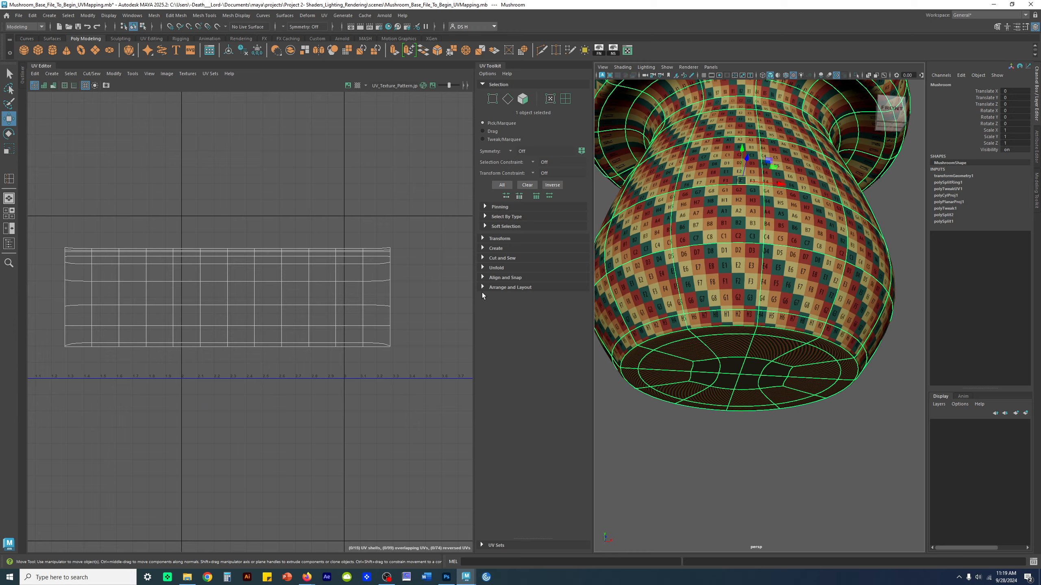
# - Frame the whole mushroom in the viewport and examine both end borders of the stem's UV shell up close
pyautogui.keyDown('alt'); pyautogui.moveTo(343, 256); pyautogui.dragTo(707, 318, button='right'); pyautogui.keyUp('alt')
pyautogui.keyDown('alt'); pyautogui.moveTo(779, 176); pyautogui.dragTo(787, 216); pyautogui.keyUp('alt')
pyautogui.keyDown('alt'); pyautogui.moveTo(788, 218); pyautogui.dragTo(763, 174, button='right'); pyautogui.keyUp('alt')
pyautogui.keyDown('alt'); pyautogui.moveTo(764, 175); pyautogui.dragTo(774, 230, button='middle'); pyautogui.keyUp('alt')
pyautogui.keyDown('alt'); pyautogui.moveTo(378, 262); pyautogui.dragTo(199, 222, button='middle'); pyautogui.keyUp('alt')
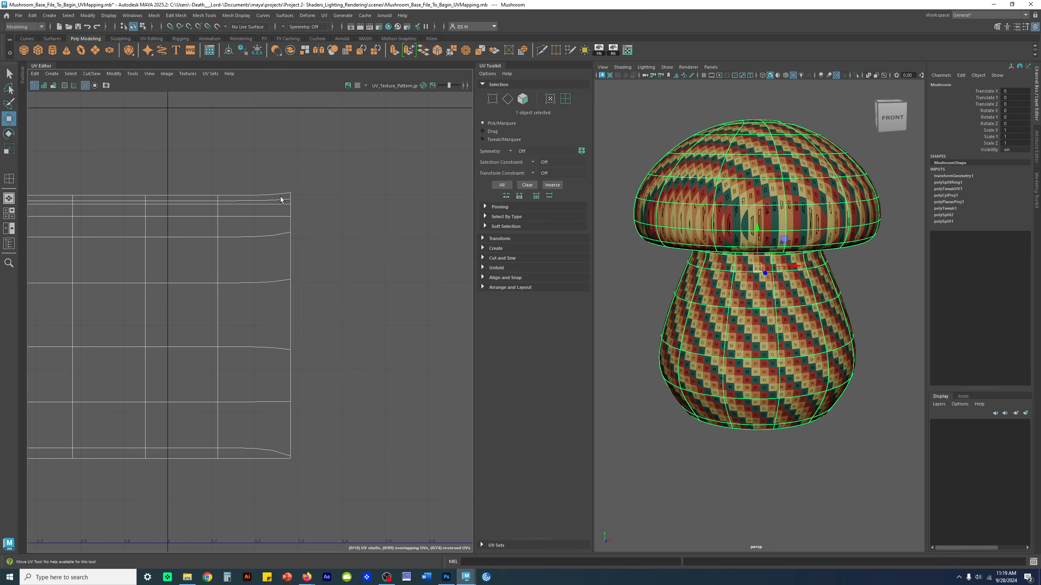
pyautogui.keyDown('alt'); pyautogui.moveTo(258, 201); pyautogui.dragTo(344, 206, button='right'); pyautogui.keyUp('alt')
pyautogui.keyDown('alt'); pyautogui.moveTo(287, 297); pyautogui.dragTo(301, 194, button='middle'); pyautogui.keyUp('alt')
pyautogui.keyDown('alt'); pyautogui.moveTo(361, 351); pyautogui.dragTo(272, 346, button='right'); pyautogui.keyUp('alt')
pyautogui.keyDown('alt'); pyautogui.moveTo(271, 346); pyautogui.dragTo(618, 365, button='middle'); pyautogui.keyUp('alt')
pyautogui.keyDown('alt'); pyautogui.moveTo(127, 346); pyautogui.dragTo(12, 340, button='right'); pyautogui.keyUp('alt')
pyautogui.keyDown('alt'); pyautogui.moveTo(92, 344); pyautogui.dragTo(330, 335, button='middle'); pyautogui.keyUp('alt')
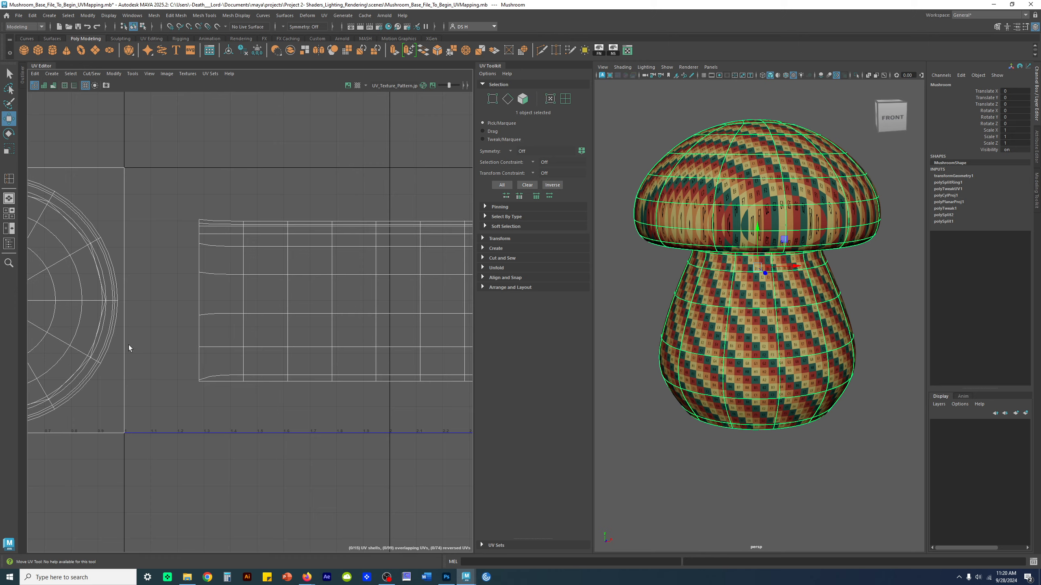
# - Examine the overlapping outer rings of the cap's circular UV shell
pyautogui.keyDown('alt'); pyautogui.moveTo(91, 315); pyautogui.dragTo(301, 294, button='middle'); pyautogui.keyUp('alt')
pyautogui.keyDown('alt'); pyautogui.moveTo(301, 294); pyautogui.dragTo(384, 393, button='right'); pyautogui.keyUp('alt')
pyautogui.keyDown('alt'); pyautogui.moveTo(281, 374); pyautogui.dragTo(226, 298, button='middle'); pyautogui.keyUp('alt')
pyautogui.keyDown('alt'); pyautogui.moveTo(226, 298); pyautogui.dragTo(337, 321, button='right'); pyautogui.keyUp('alt')
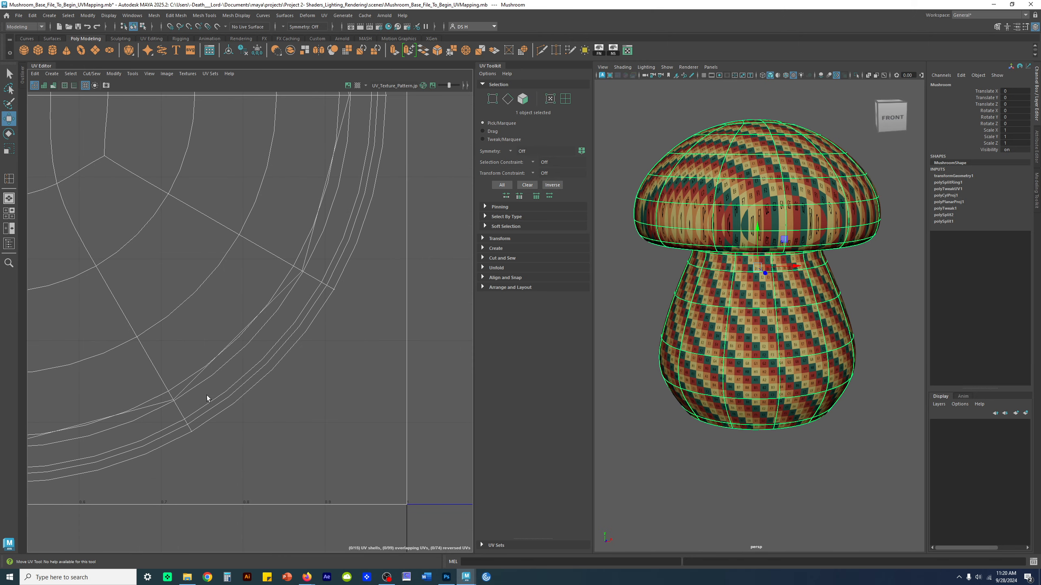
pyautogui.keyDown('alt'); pyautogui.moveTo(374, 298); pyautogui.dragTo(290, 272, button='right'); pyautogui.keyUp('alt')
pyautogui.keyDown('alt'); pyautogui.moveTo(290, 273); pyautogui.dragTo(373, 456, button='middle'); pyautogui.keyUp('alt')
pyautogui.keyDown('alt'); pyautogui.moveTo(374, 455); pyautogui.dragTo(297, 264, button='right'); pyautogui.keyUp('alt')
pyautogui.keyDown('alt'); pyautogui.moveTo(263, 175); pyautogui.dragTo(288, 225, button='middle'); pyautogui.keyUp('alt')
pyautogui.keyDown('alt'); pyautogui.moveTo(352, 313); pyautogui.dragTo(331, 325, button='middle'); pyautogui.keyUp('alt')
# - Switch the smooth preview off and on to compare the cap and stem UV shells in both display modes
pyautogui.press('1')
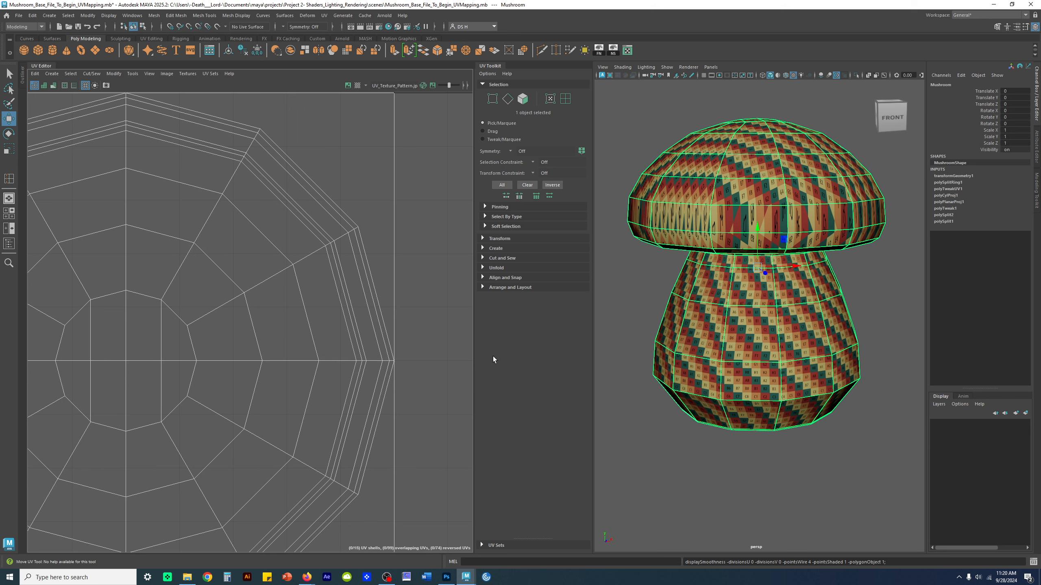
pyautogui.keyDown('alt'); pyautogui.moveTo(333, 366); pyautogui.dragTo(332, 198, button='middle'); pyautogui.keyUp('alt')
pyautogui.keyDown('alt'); pyautogui.moveTo(361, 296); pyautogui.dragTo(256, 320, button='middle'); pyautogui.keyUp('alt')
pyautogui.scroll(-5, 256, 321)
pyautogui.keyDown('alt'); pyautogui.moveTo(463, 277); pyautogui.dragTo(263, 271, button='middle'); pyautogui.keyUp('alt')
pyautogui.keyDown('alt'); pyautogui.moveTo(467, 275); pyautogui.dragTo(291, 269, button='middle'); pyautogui.keyUp('alt')
pyautogui.keyDown('alt'); pyautogui.moveTo(378, 269); pyautogui.dragTo(293, 271, button='middle'); pyautogui.keyUp('alt')
pyautogui.keyDown('alt'); pyautogui.moveTo(394, 206); pyautogui.dragTo(552, 336, button='right'); pyautogui.keyUp('alt')
pyautogui.press('3')
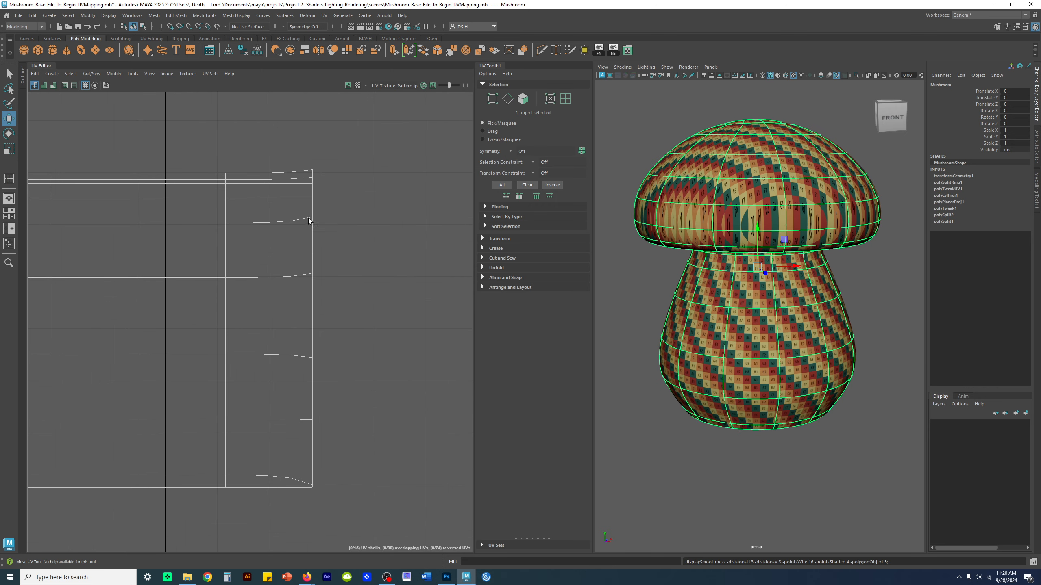
# - Examine the stem's checker pattern and the UVs along the lower border of its UV shell
pyautogui.keyDown('alt'); pyautogui.moveTo(345, 360); pyautogui.dragTo(356, 224, button='middle'); pyautogui.keyUp('alt')
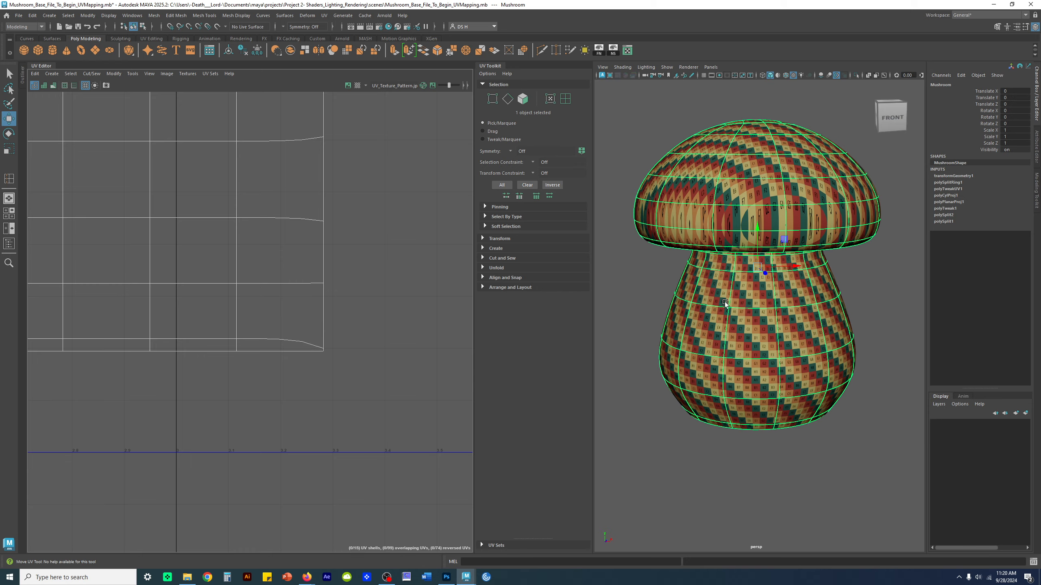
pyautogui.keyDown('alt'); pyautogui.moveTo(725, 302); pyautogui.dragTo(785, 313, button='right'); pyautogui.keyUp('alt')
pyautogui.keyDown('alt'); pyautogui.moveTo(784, 313); pyautogui.dragTo(782, 305); pyautogui.keyUp('alt')
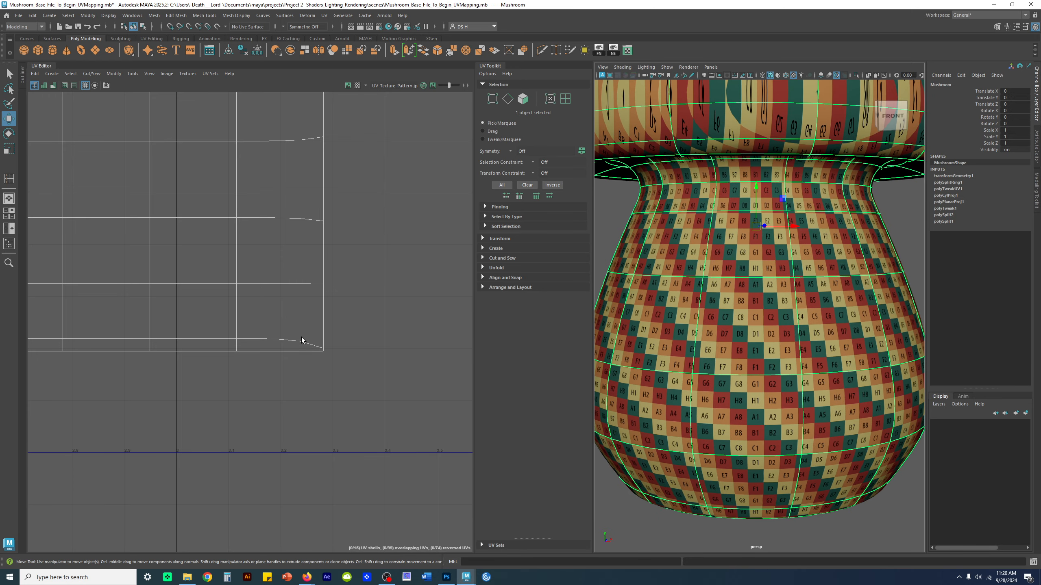
pyautogui.moveTo(311, 321); pyautogui.dragTo(349, 312, button='right')
pyautogui.moveTo(185, 316); pyautogui.dragTo(374, 351)
pyautogui.moveTo(48, 324); pyautogui.dragTo(404, 347)
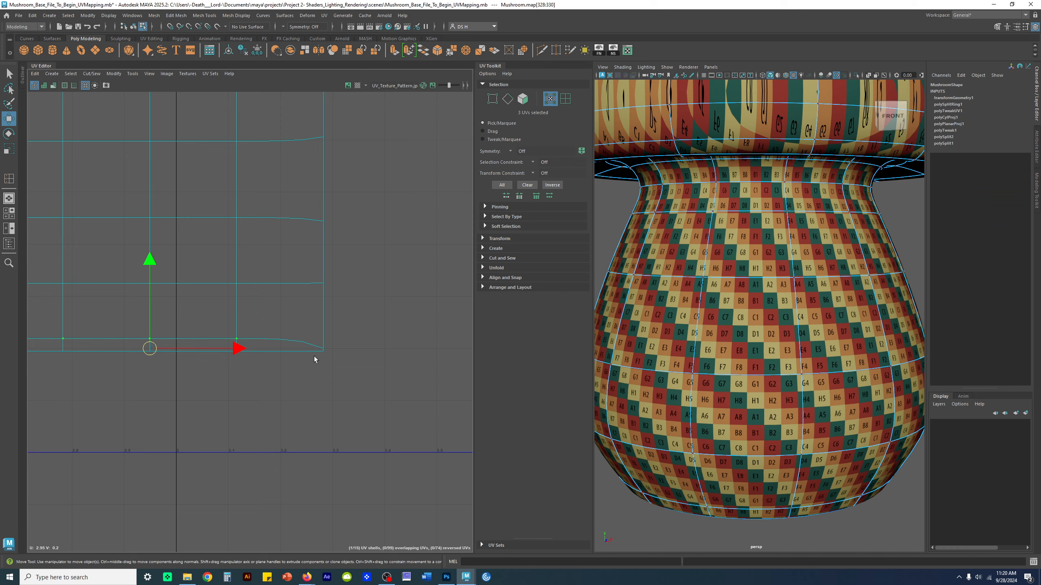
pyautogui.press('F8')
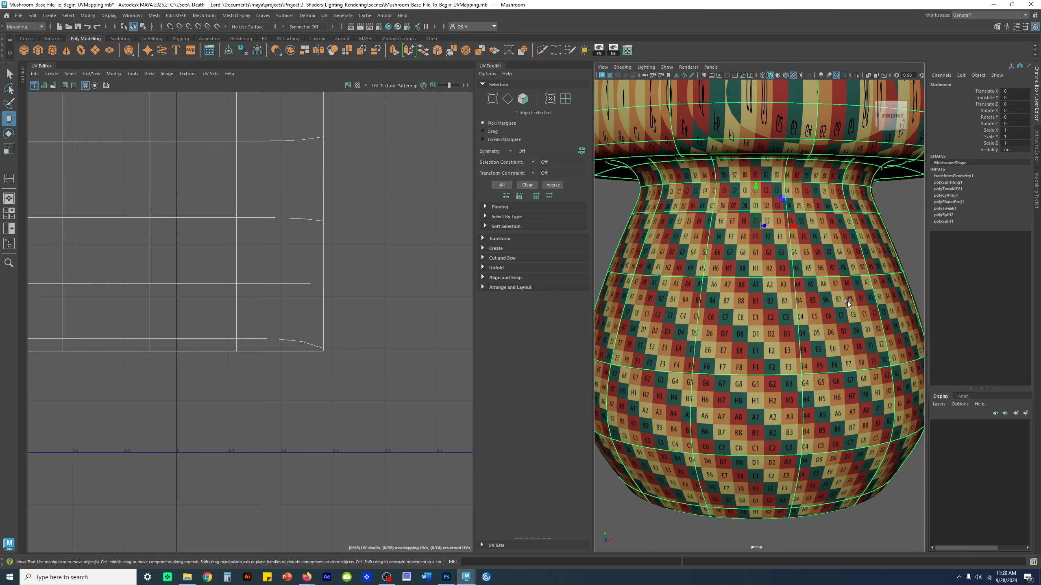
# - Enlarge the 3D viewport relative to the UV Editor and frame the stem together with the cap's lower part
pyautogui.moveTo(592, 226); pyautogui.dragTo(346, 226)
pyautogui.scroll(-3, 697, 291)
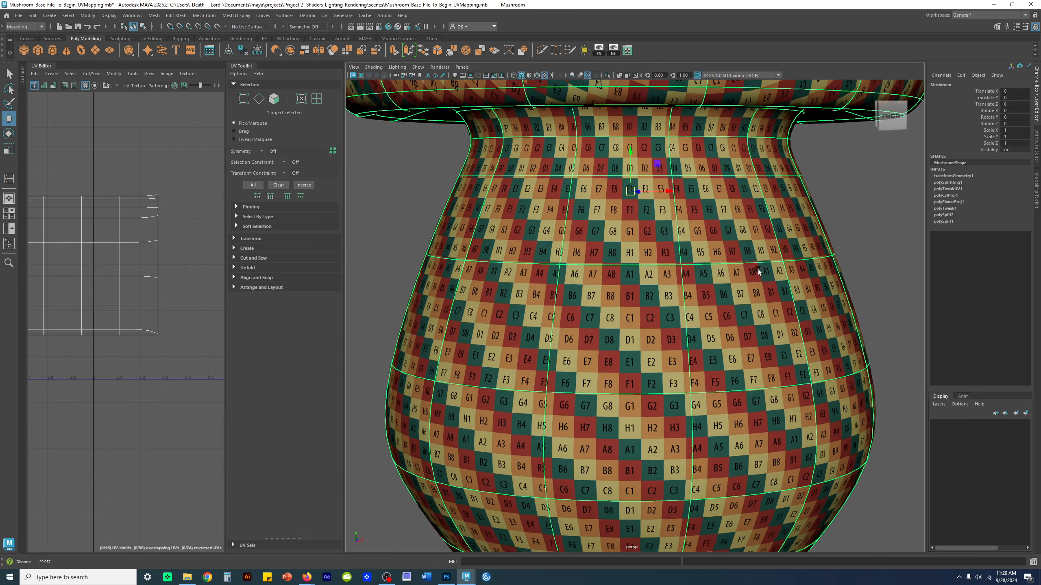
pyautogui.keyDown('alt'); pyautogui.moveTo(697, 291); pyautogui.dragTo(712, 255, button='middle'); pyautogui.keyUp('alt')
pyautogui.keyDown('alt'); pyautogui.moveTo(711, 255); pyautogui.dragTo(806, 257, button='right'); pyautogui.keyUp('alt')
pyautogui.keyDown('alt'); pyautogui.moveTo(806, 257); pyautogui.dragTo(764, 295, button='middle'); pyautogui.keyUp('alt')
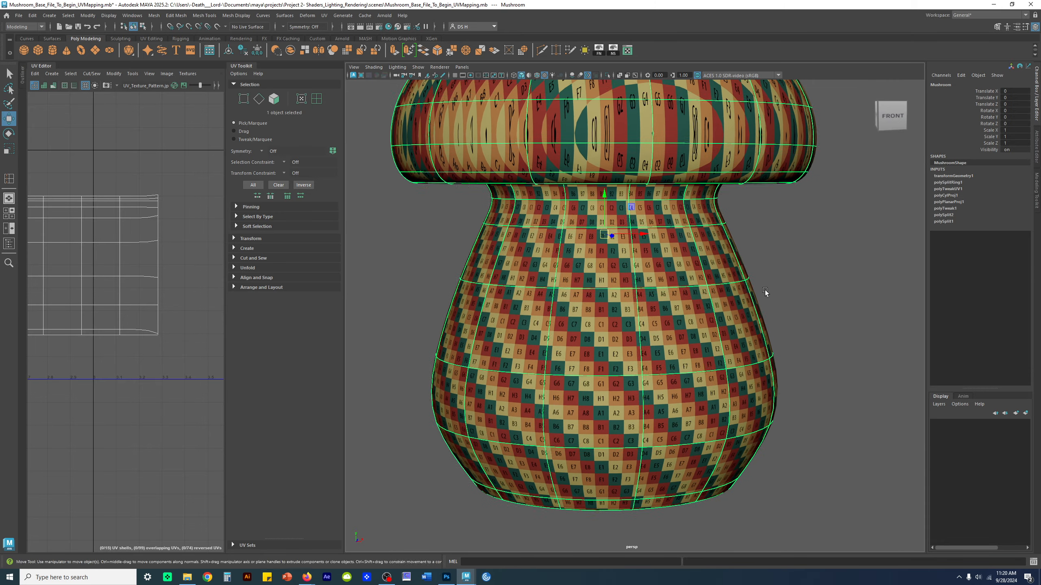
pyautogui.keyDown('alt'); pyautogui.moveTo(765, 296); pyautogui.dragTo(791, 282, button='right'); pyautogui.keyUp('alt')
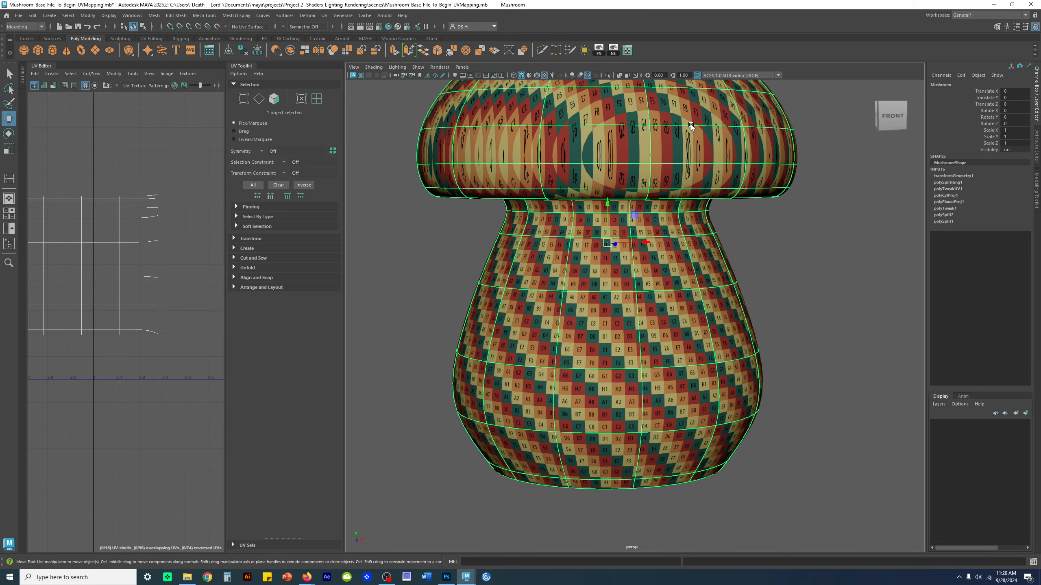
# - Look through the mushroom's attribute nodes, collapsing the Smooth Mesh section of MushroomShape, and return to the channel values
pyautogui.click(1038, 141)
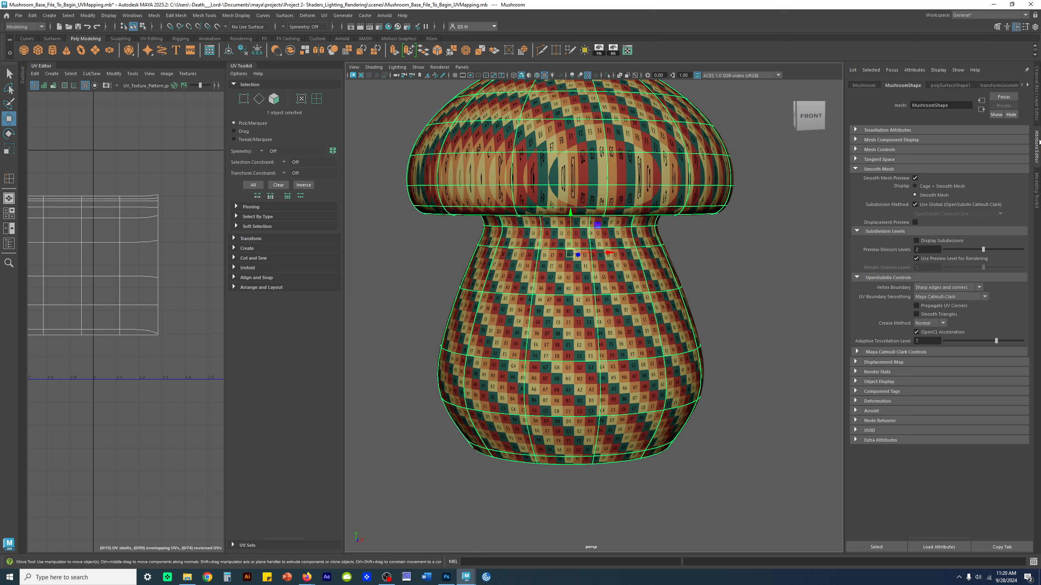
pyautogui.click(921, 170)
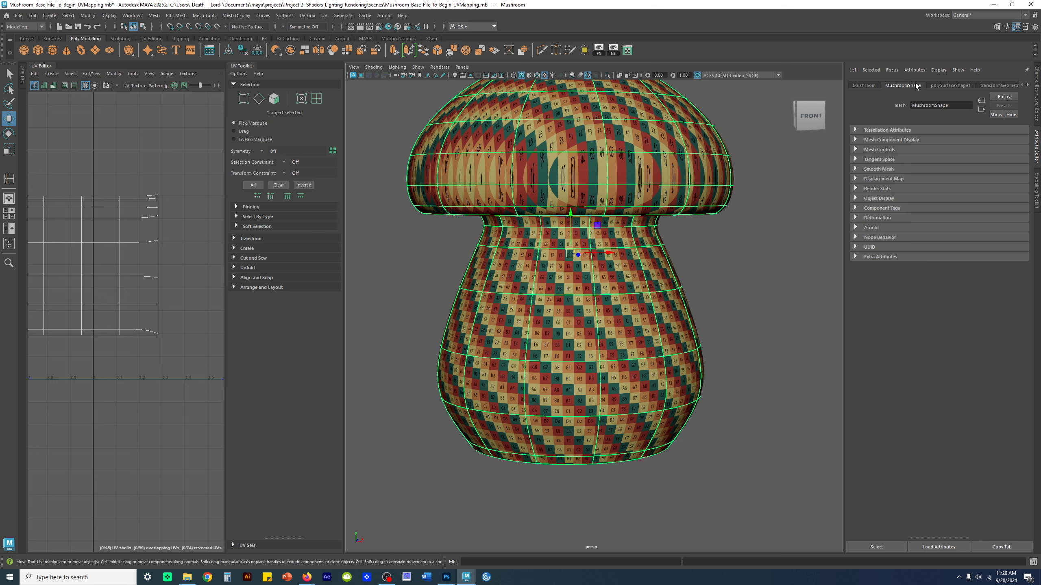
pyautogui.click(864, 86)
pyautogui.click(909, 85)
pyautogui.click(1027, 85)
pyautogui.click(1027, 85)
pyautogui.click(1022, 85)
pyautogui.click(1022, 85)
pyautogui.click(1035, 87)
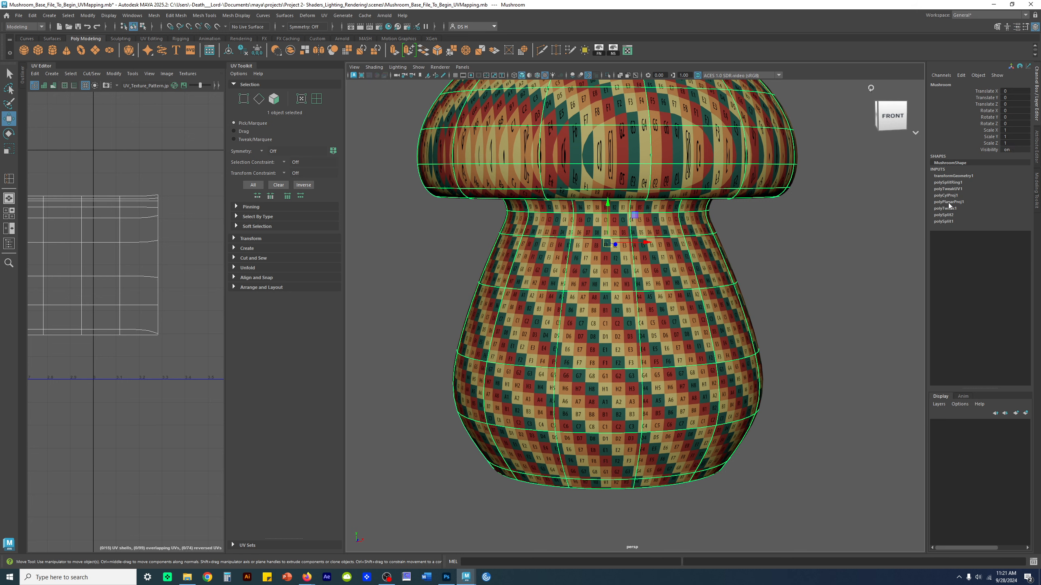
# - Review the construction history nodes attached to the mushroom, including transformGeometry1
pyautogui.click(1036, 155)
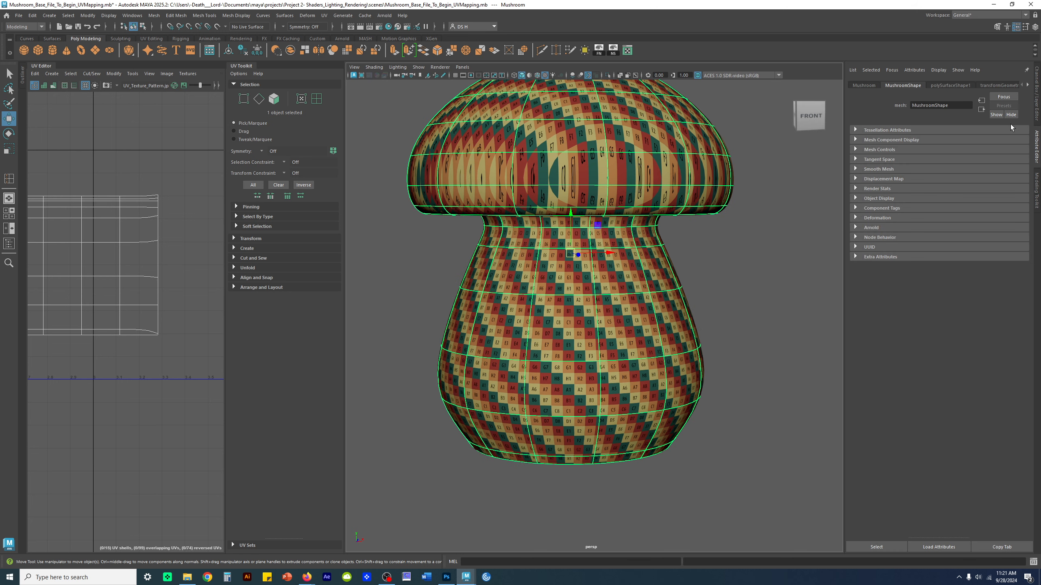
pyautogui.click(966, 87)
pyautogui.click(996, 87)
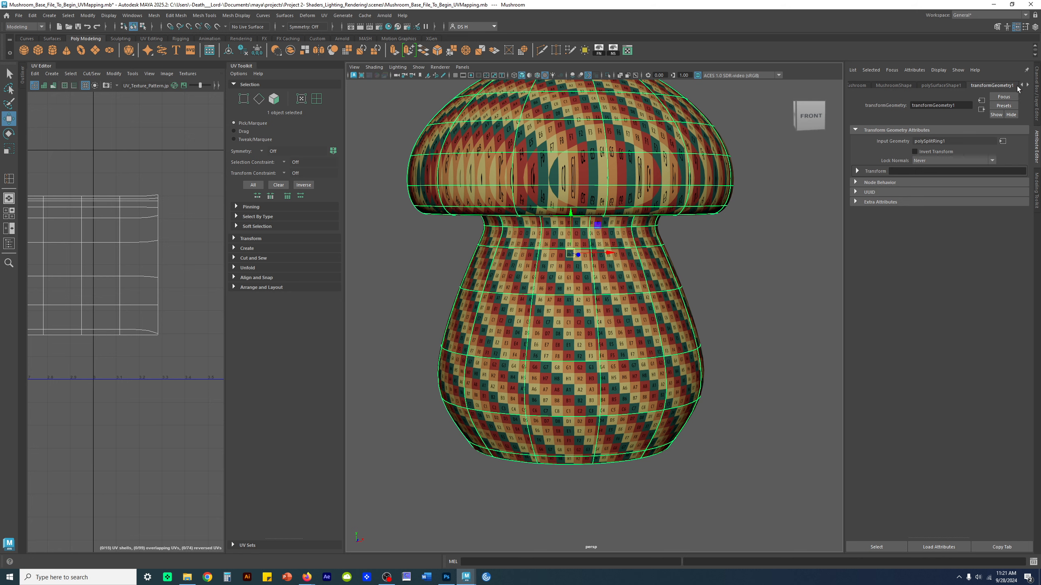
pyautogui.click(1028, 85)
pyautogui.click(1028, 86)
pyautogui.click(1028, 85)
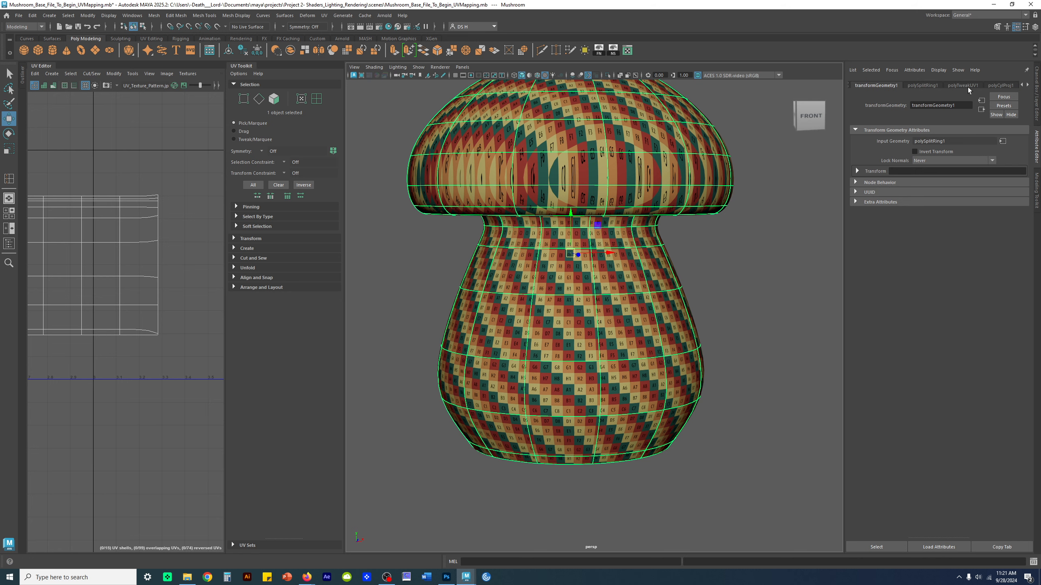
pyautogui.click(1037, 91)
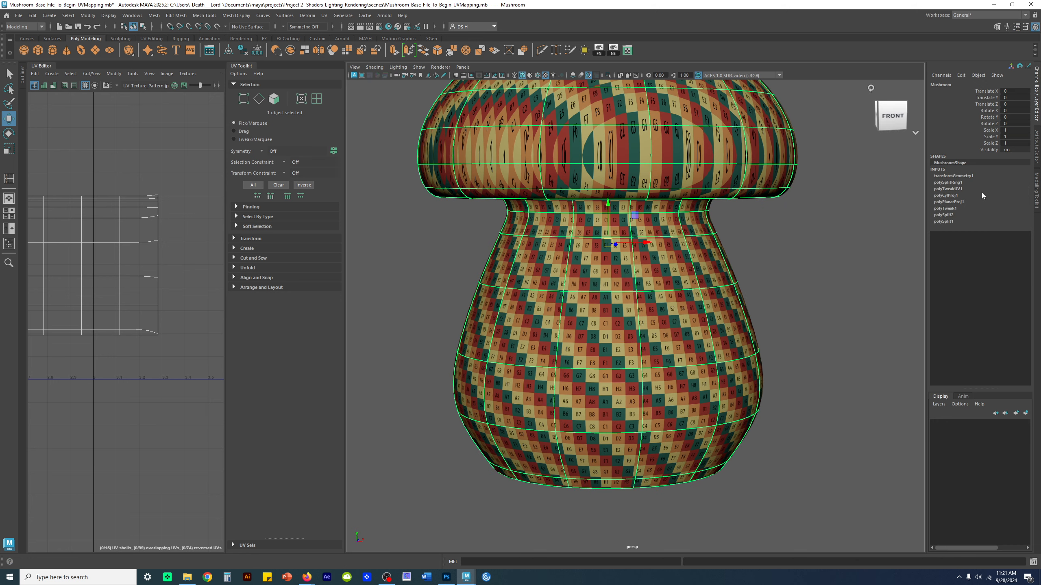
# - Delete the mushroom's construction history and show the MushroomShape attributes
pyautogui.click(246, 51)
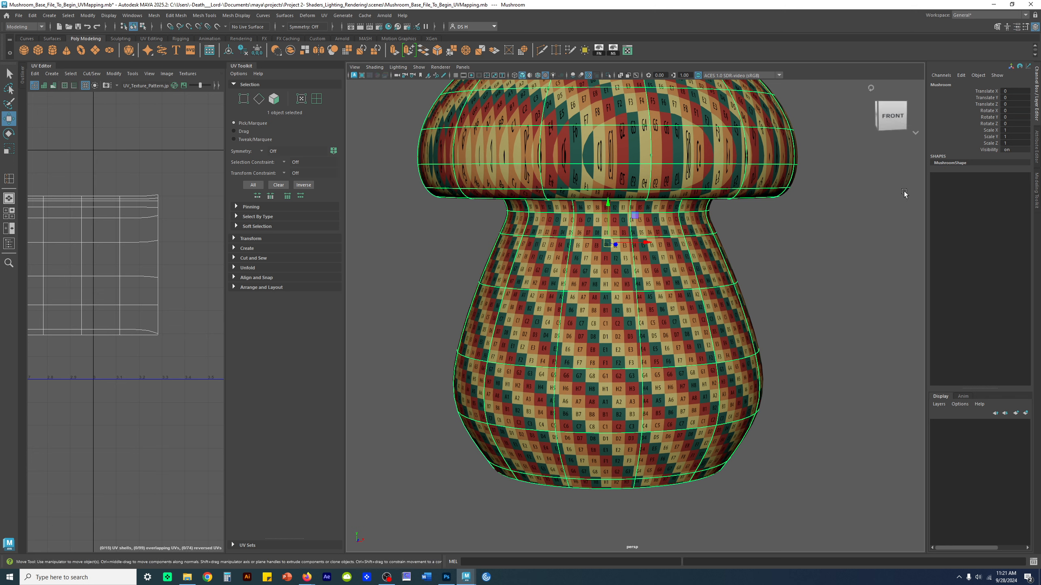
pyautogui.click(1035, 143)
pyautogui.click(947, 86)
pyautogui.click(970, 87)
pyautogui.click(915, 87)
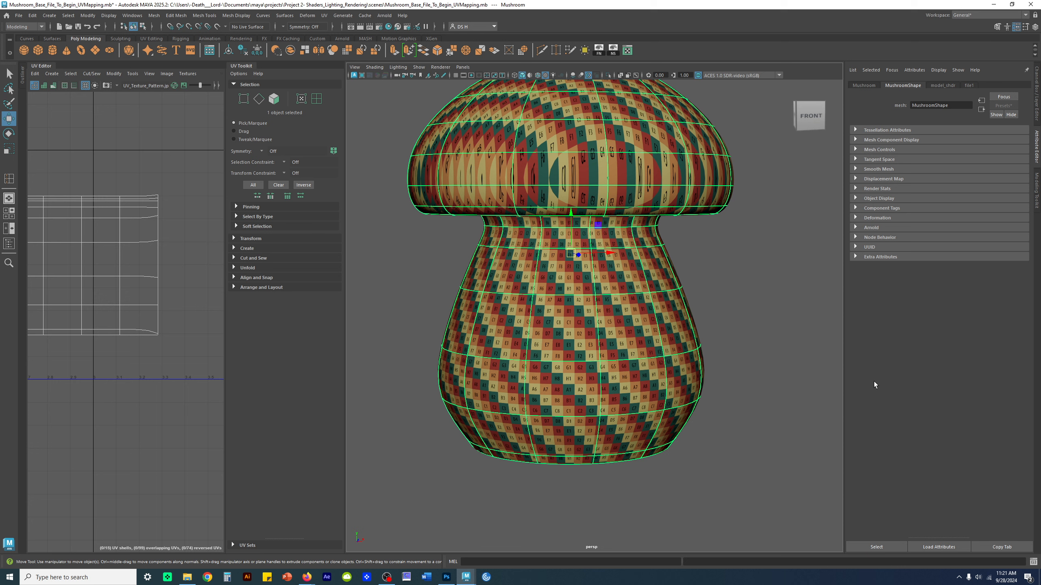
# - Expand the Smooth Mesh settings of MushroomShape with OpenSubdiv Controls open and Subdivision Levels collapsed
pyautogui.click(876, 169)
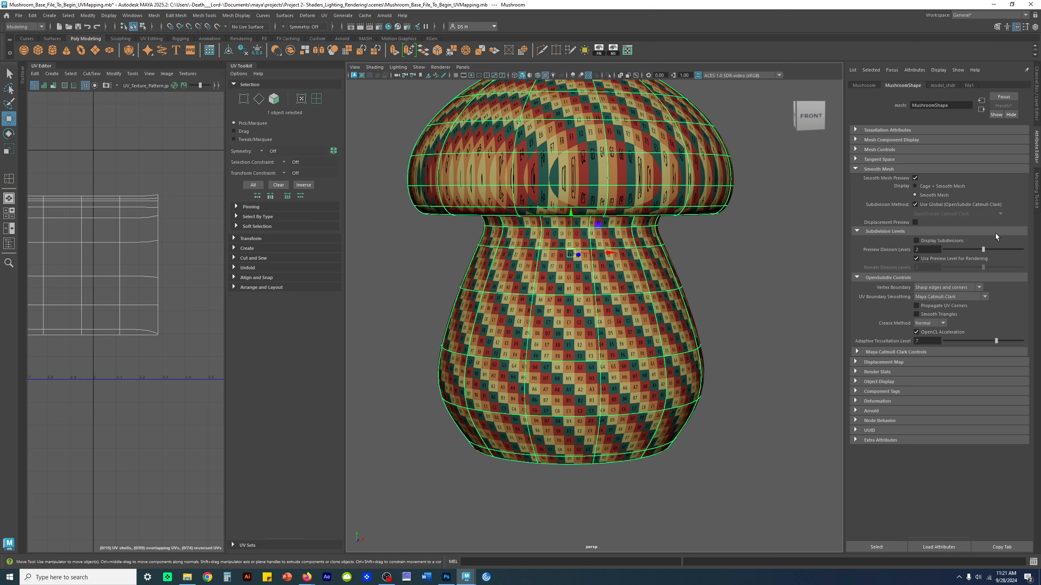
pyautogui.click(884, 231)
pyautogui.click(887, 241)
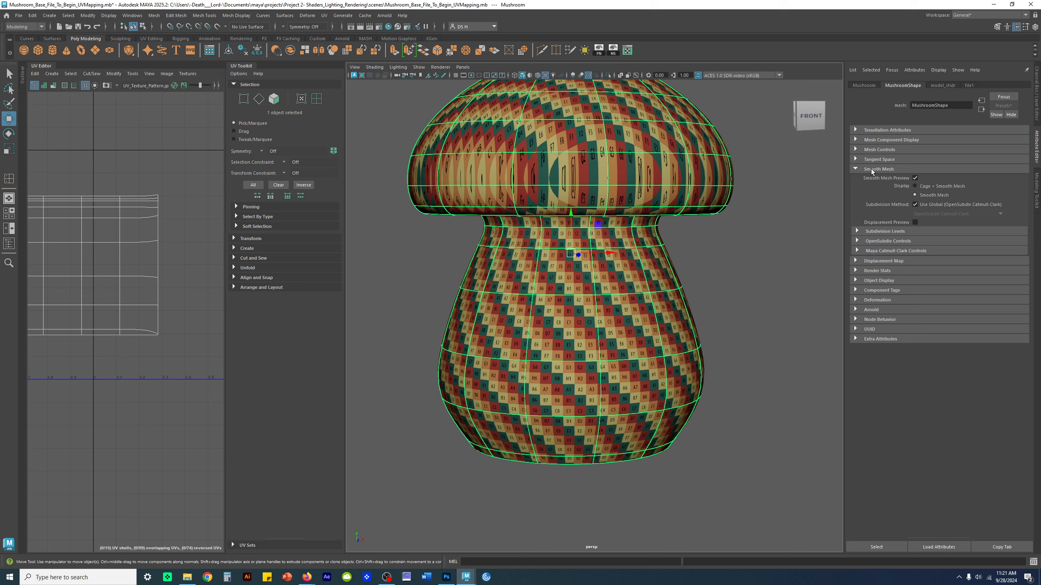
pyautogui.click(855, 169)
pyautogui.click(892, 169)
pyautogui.click(860, 242)
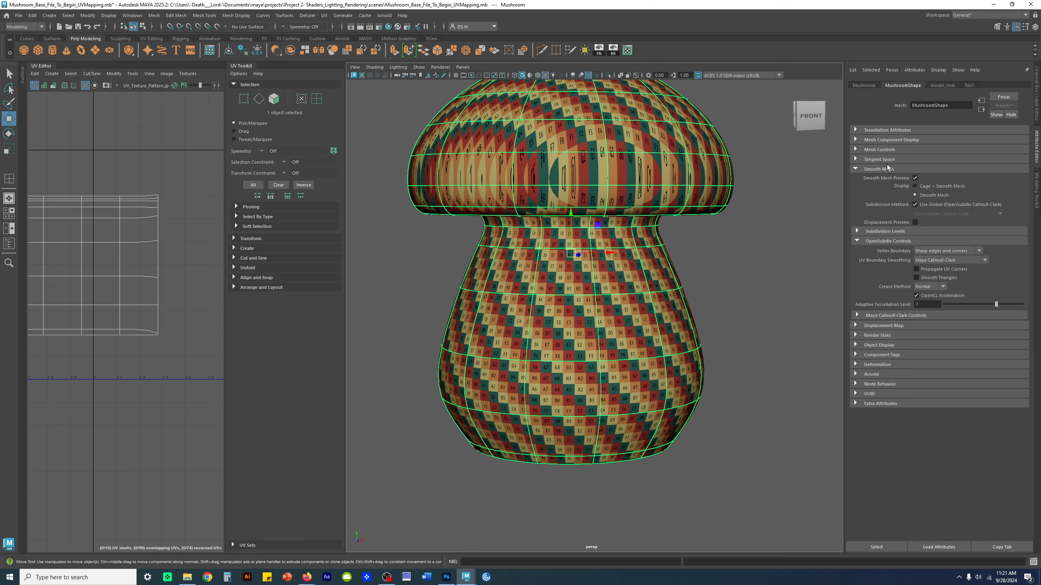
pyautogui.click(872, 170)
pyautogui.click(869, 170)
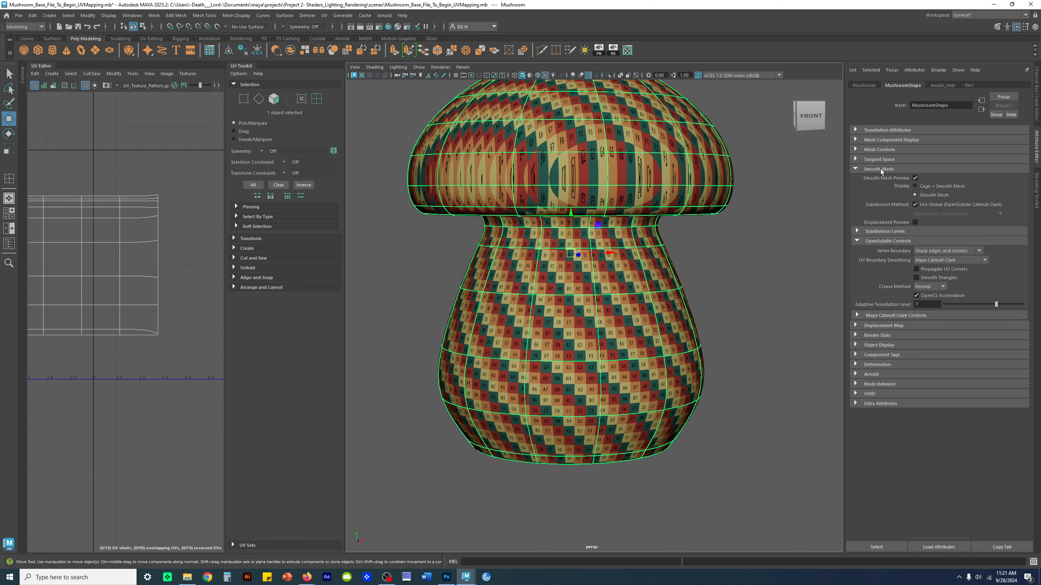
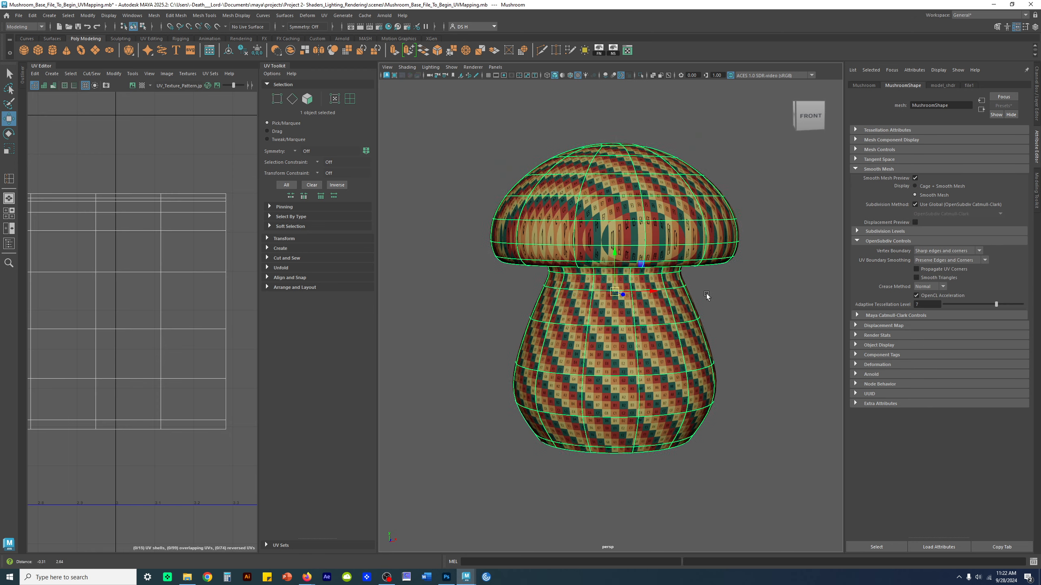
# - Compare the stem's checker pattern and UV shell with the smooth preview on and off
pyautogui.press('3')
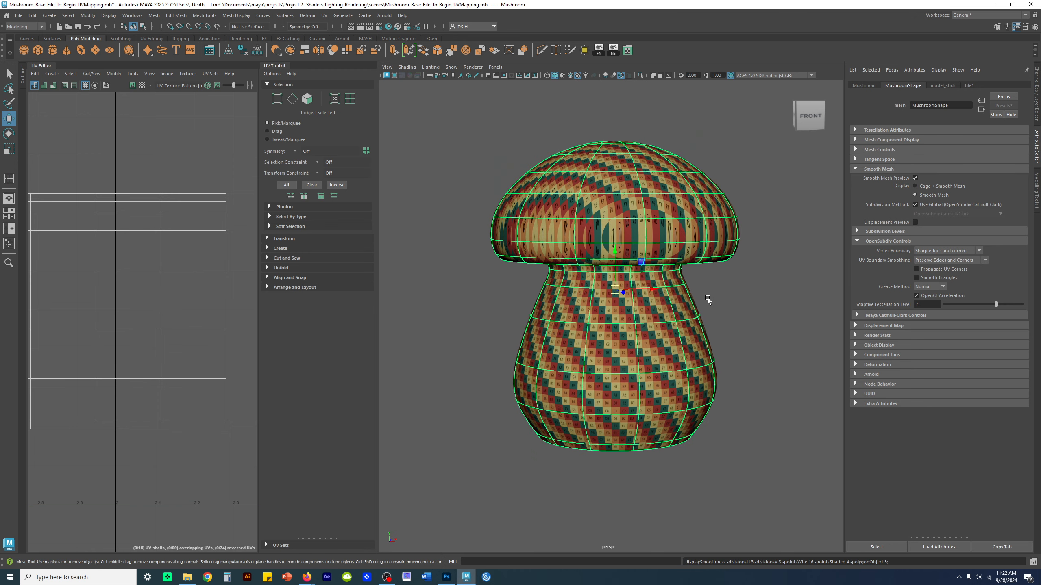
pyautogui.keyDown('alt'); pyautogui.moveTo(708, 300); pyautogui.dragTo(754, 344, button='right'); pyautogui.keyUp('alt')
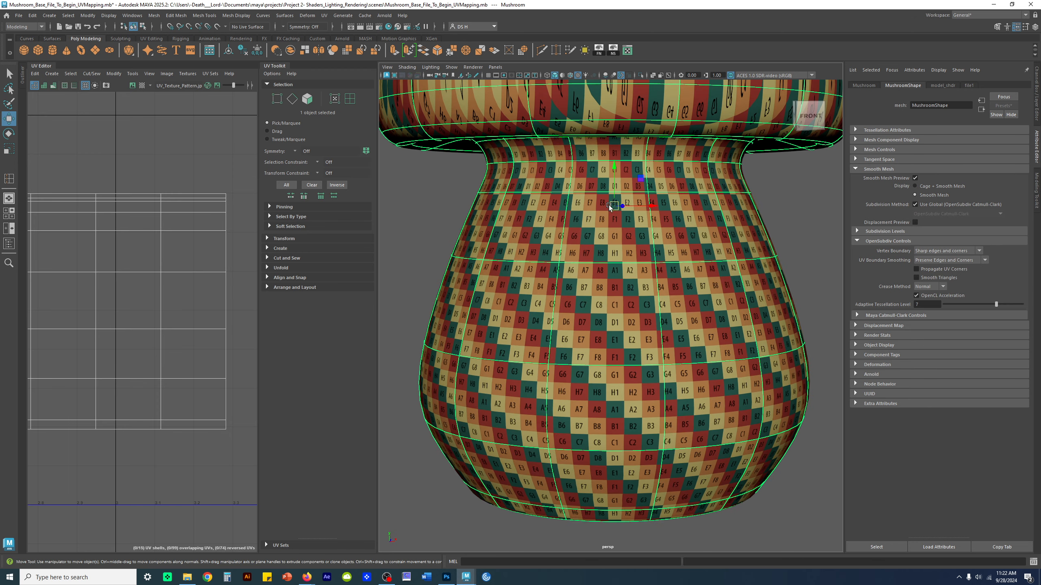
pyautogui.press('1')
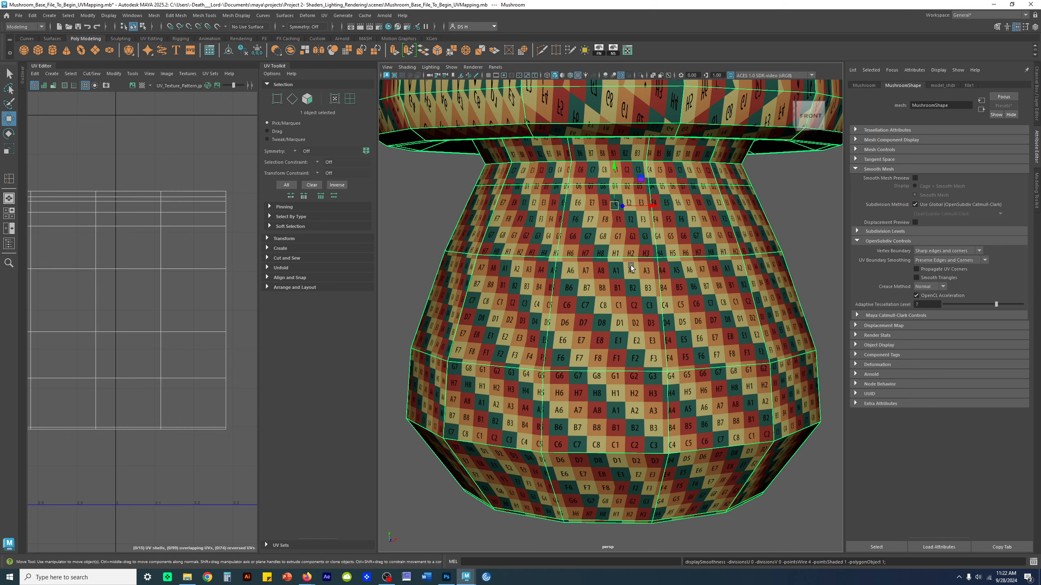
pyautogui.keyDown('alt'); pyautogui.moveTo(641, 240); pyautogui.dragTo(682, 228, button='right'); pyautogui.keyUp('alt')
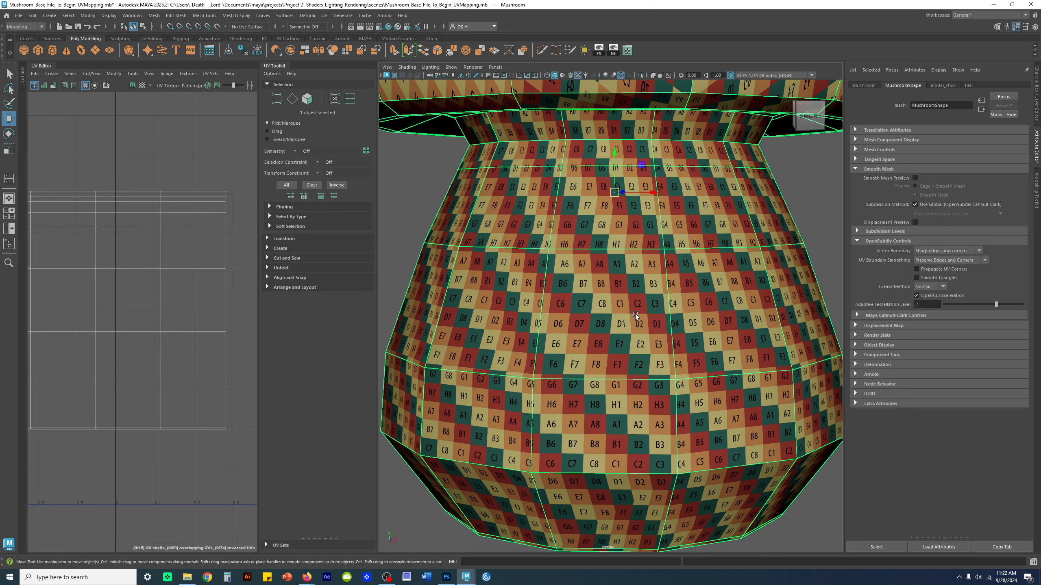
pyautogui.keyDown('alt'); pyautogui.moveTo(655, 280); pyautogui.dragTo(638, 270, button='right'); pyautogui.keyUp('alt')
pyautogui.press('3')
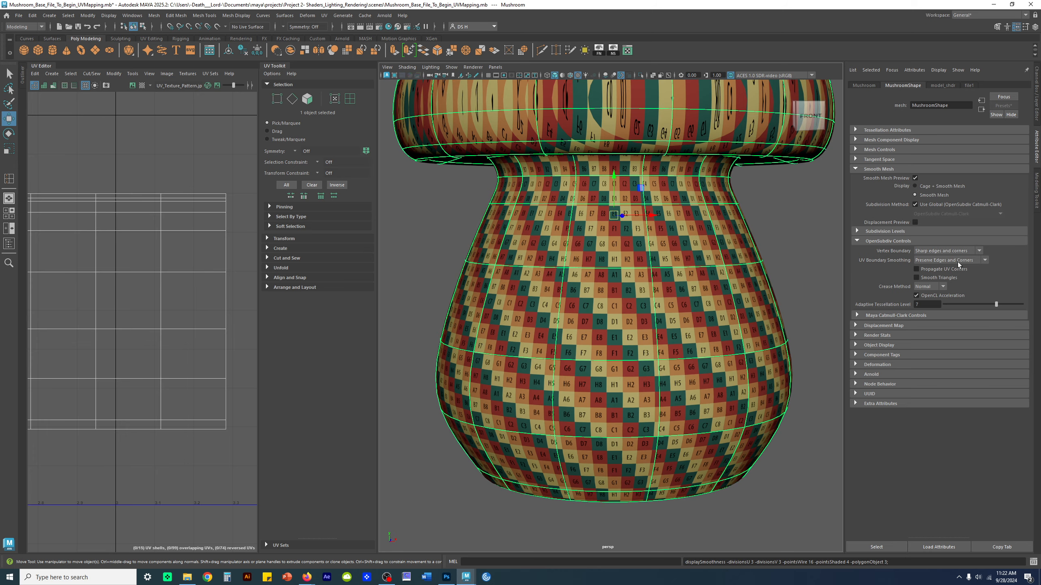
# - Hide the attribute and channel panels, widen the UV Editor, and frame the UV shells and the whole mushroom
pyautogui.press('f')
pyautogui.click(1038, 83)
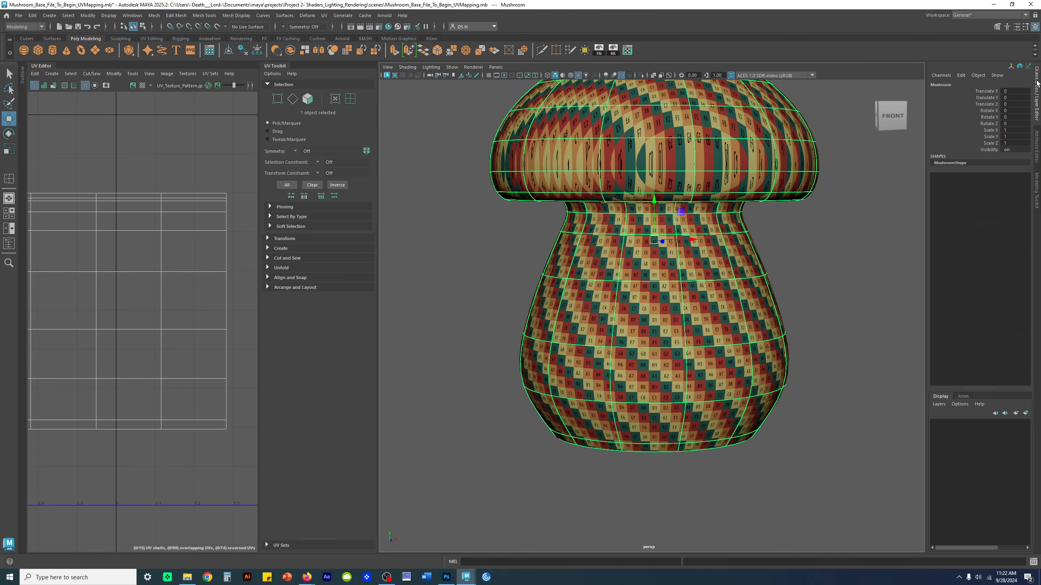
pyautogui.click(1039, 91)
pyautogui.press('f')
pyautogui.scroll(-4, 211, 227)
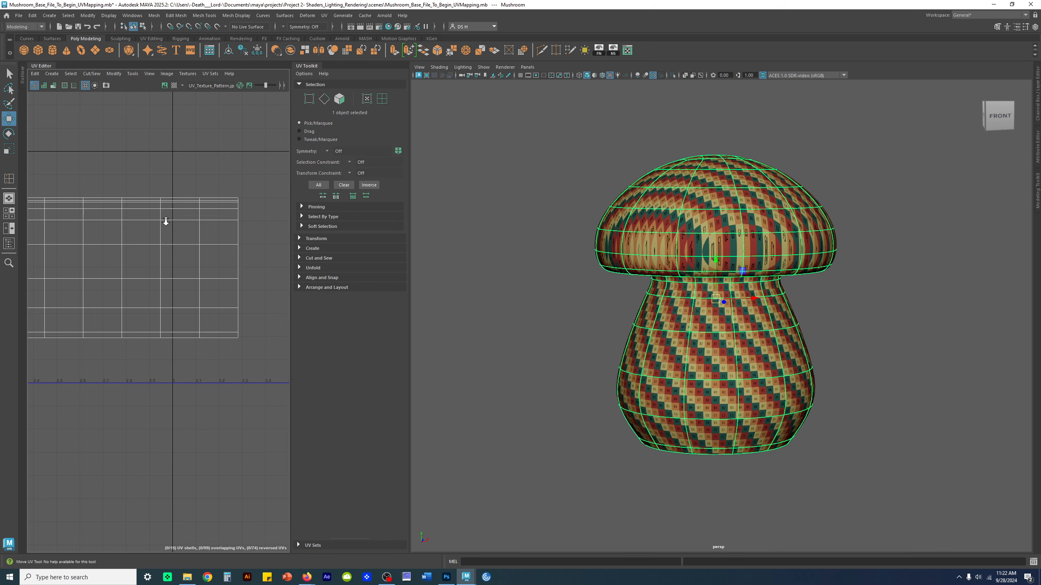
pyautogui.moveTo(290, 191); pyautogui.dragTo(400, 191)
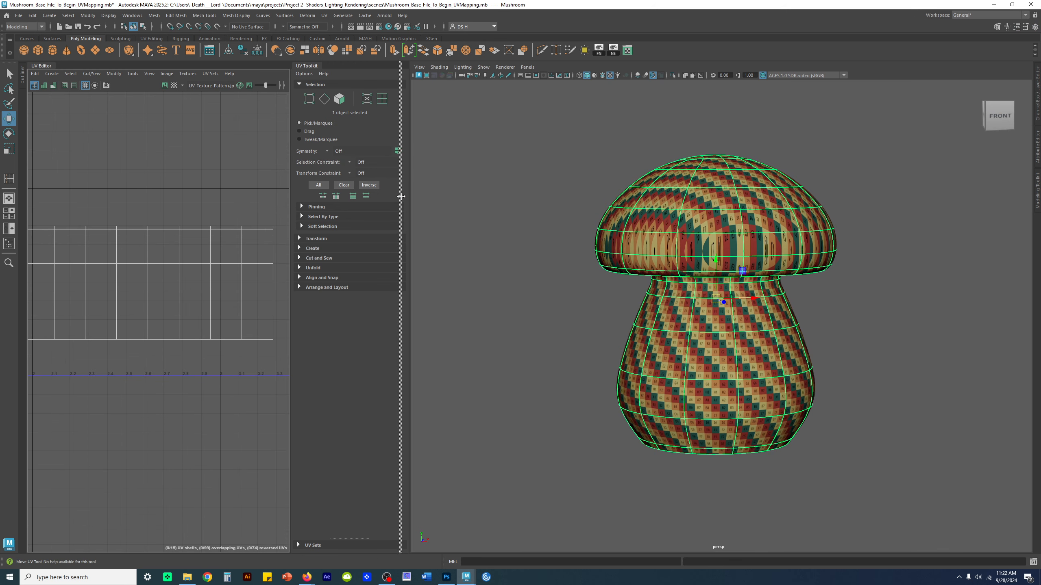
pyautogui.scroll(-3, 132, 202)
pyautogui.keyDown('alt'); pyautogui.moveTo(836, 337); pyautogui.dragTo(804, 267, button='middle'); pyautogui.keyUp('alt')
pyautogui.scroll(7, 803, 266)
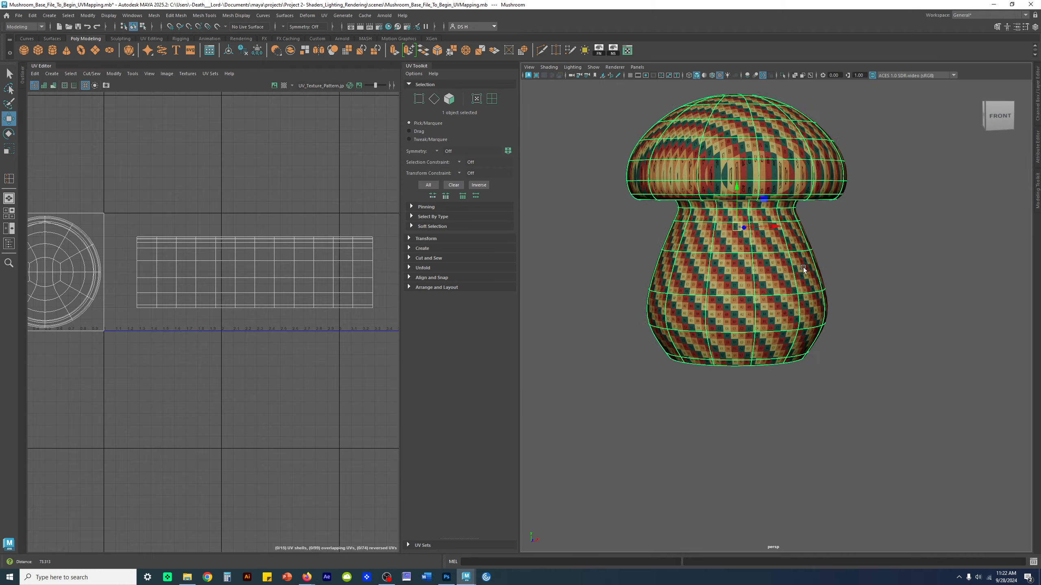
# - Show the underside of the stem up close with the smooth preview switched off
pyautogui.keyDown('alt'); pyautogui.moveTo(807, 277); pyautogui.dragTo(850, 253); pyautogui.keyUp('alt')
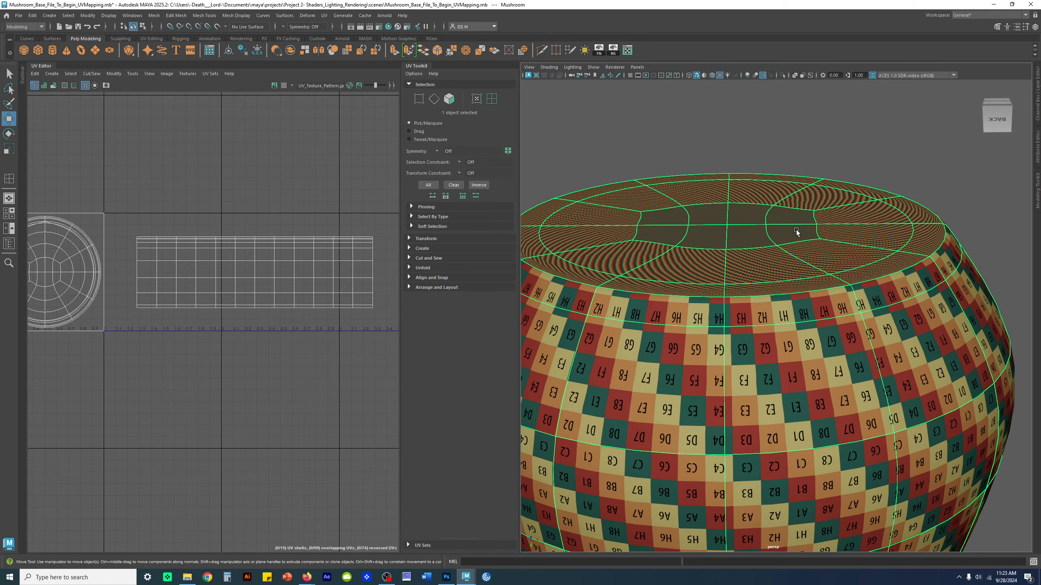
pyautogui.keyDown('alt'); pyautogui.moveTo(789, 228); pyautogui.dragTo(785, 263); pyautogui.keyUp('alt')
pyautogui.press('1')
# - Switch the mushroom to face selection and show it in plain shading without the checker texture
pyautogui.rightClick(778, 237)
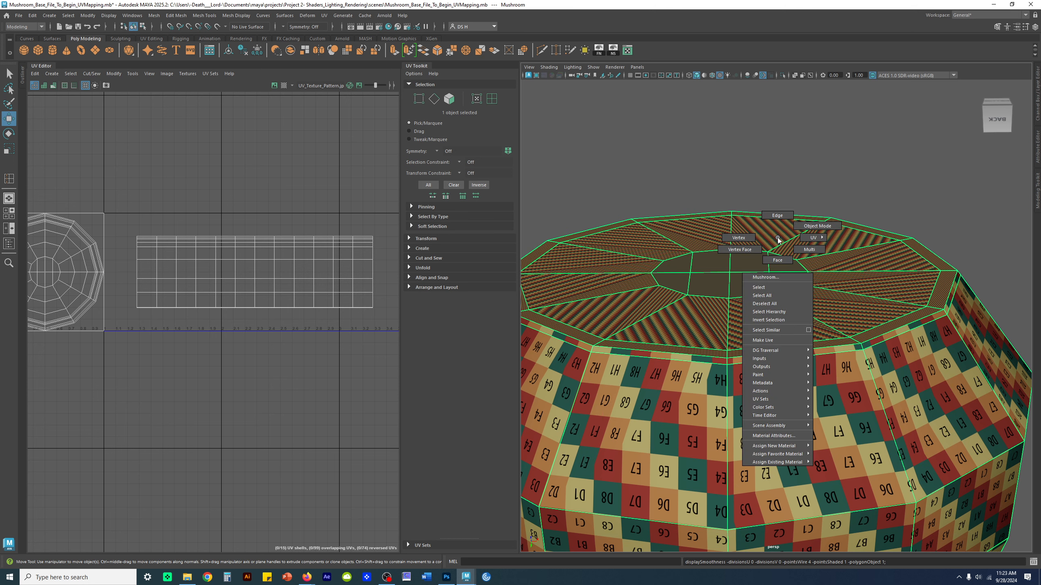
pyautogui.click(778, 260)
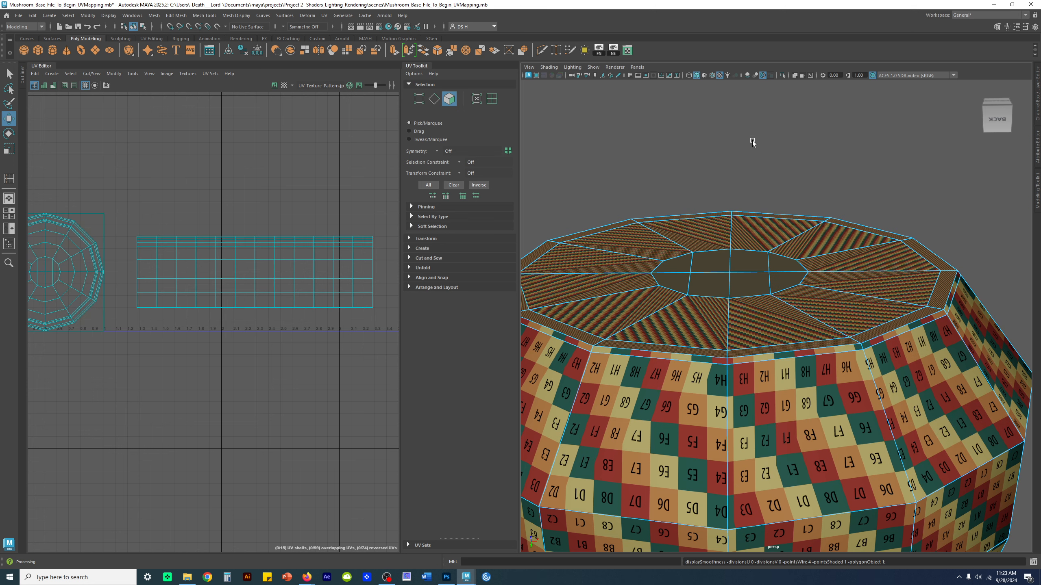
pyautogui.press('5')
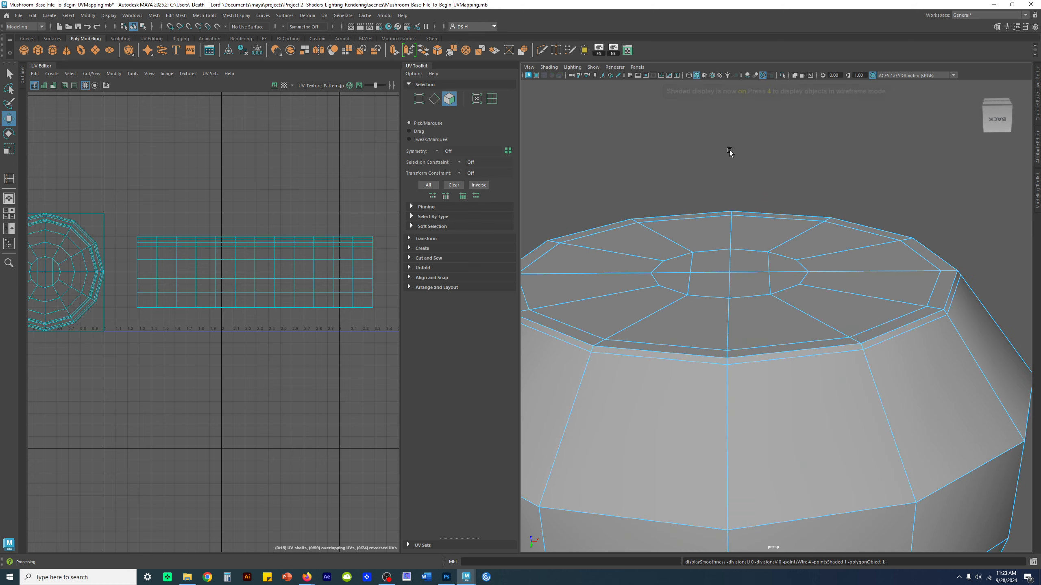
pyautogui.click(824, 240)
pyautogui.press('f')
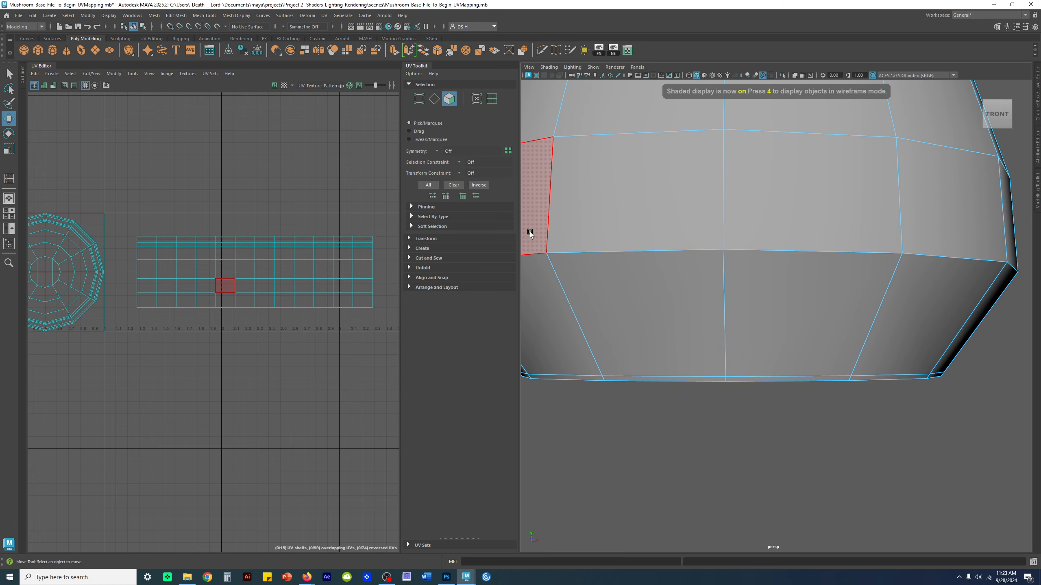
# - In the front view, box-select the faces along the stem's bottom edge and check the selection from below
pyautogui.press('space')
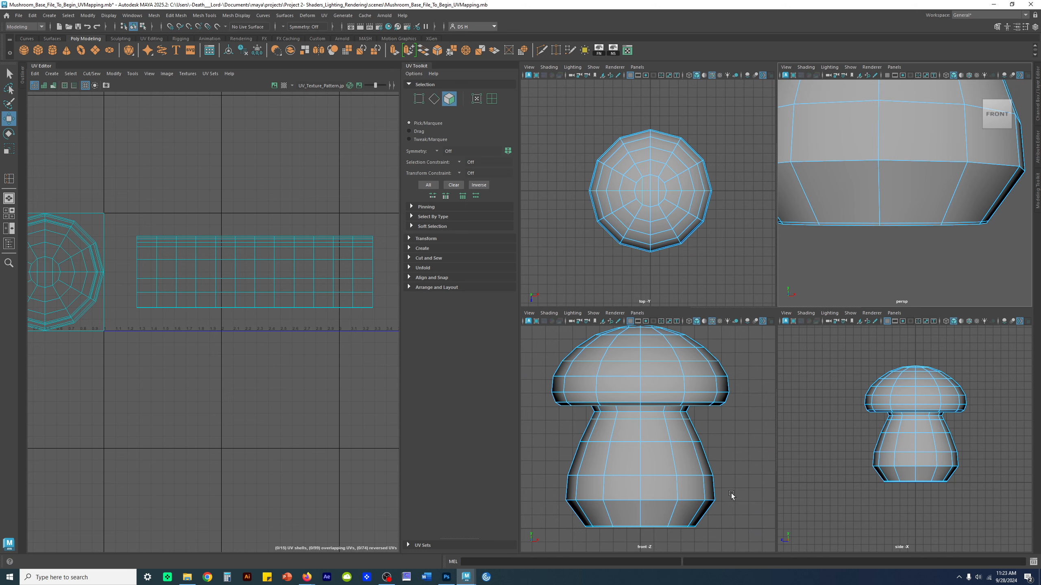
pyautogui.press('space')
pyautogui.scroll(5, 751, 220)
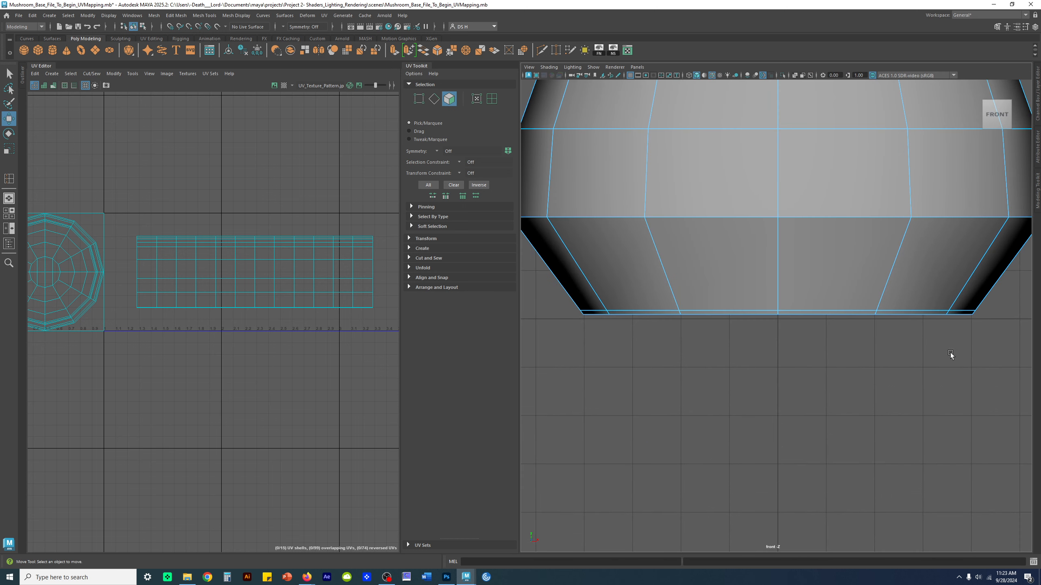
pyautogui.moveTo(550, 368); pyautogui.dragTo(997, 313)
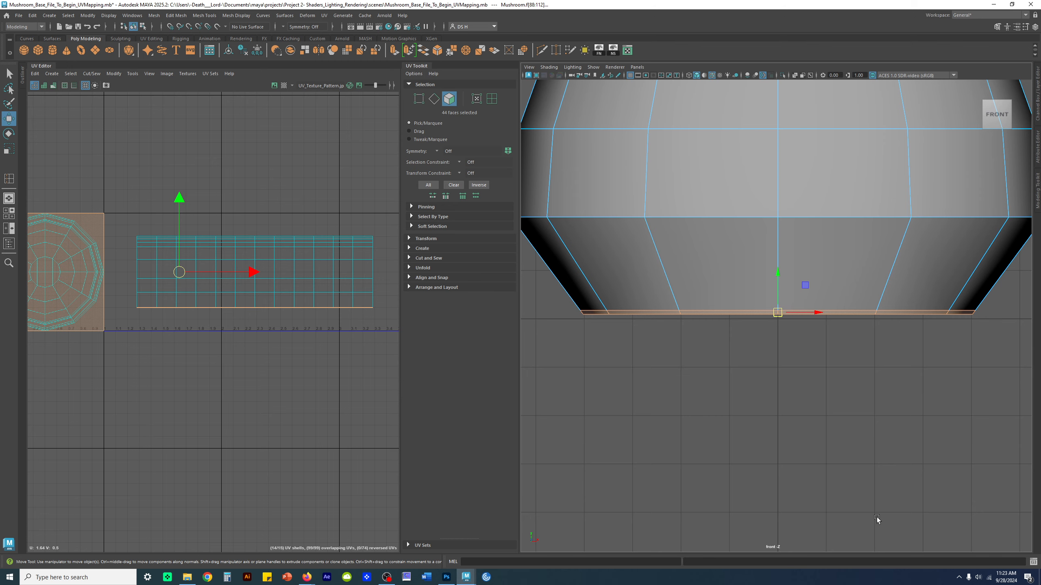
pyautogui.press('space')
pyautogui.press('space')
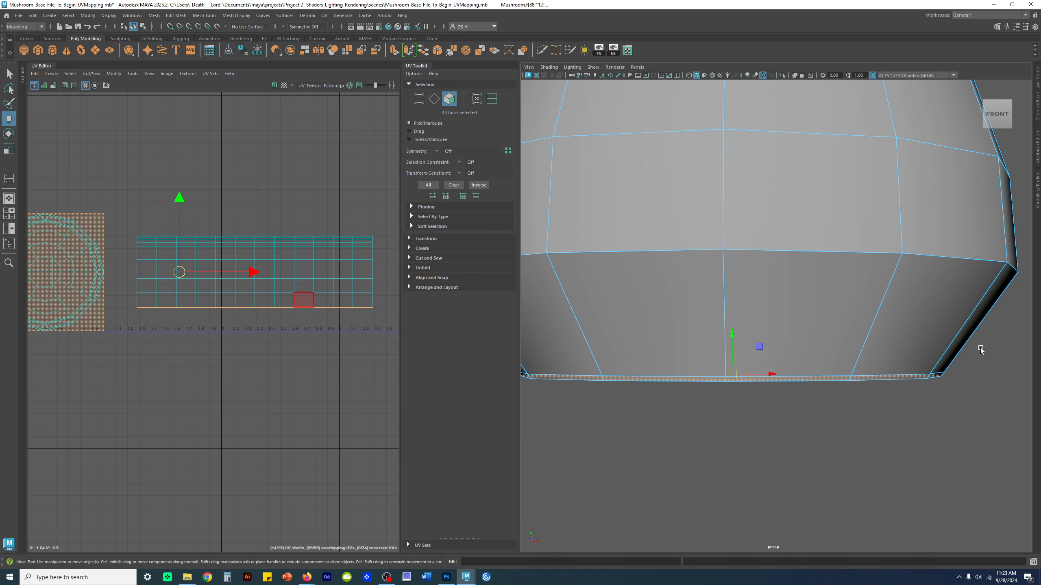
pyautogui.keyDown('alt'); pyautogui.moveTo(1018, 440); pyautogui.dragTo(974, 373); pyautogui.keyUp('alt')
pyautogui.press('q')
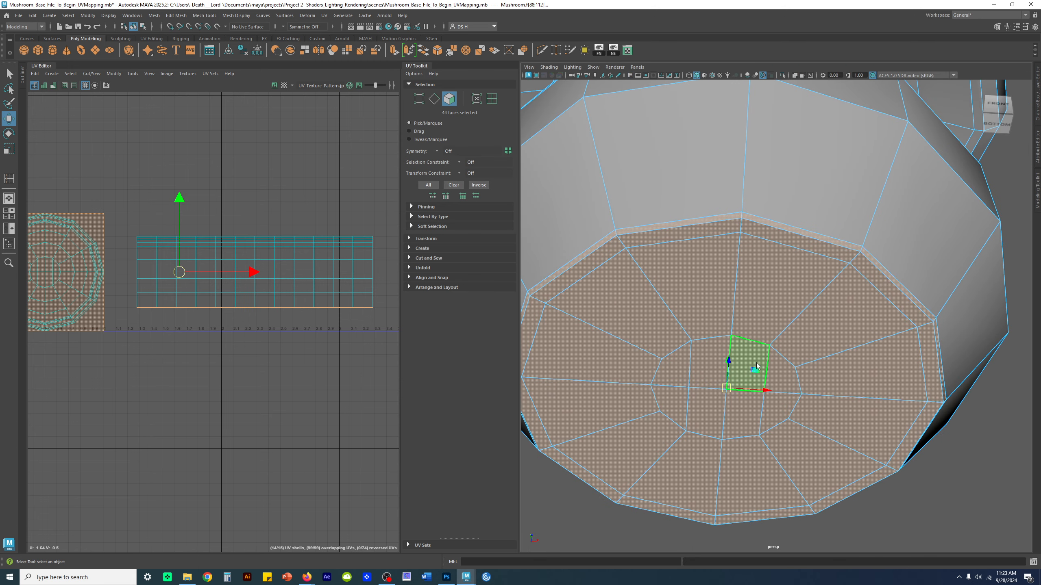
pyautogui.keyDown('alt'); pyautogui.moveTo(824, 293); pyautogui.dragTo(869, 389); pyautogui.keyUp('alt')
# - In the front view, deselect the thin ring of side faces just above the stem's base, keeping the underside faces selected
pyautogui.press('space')
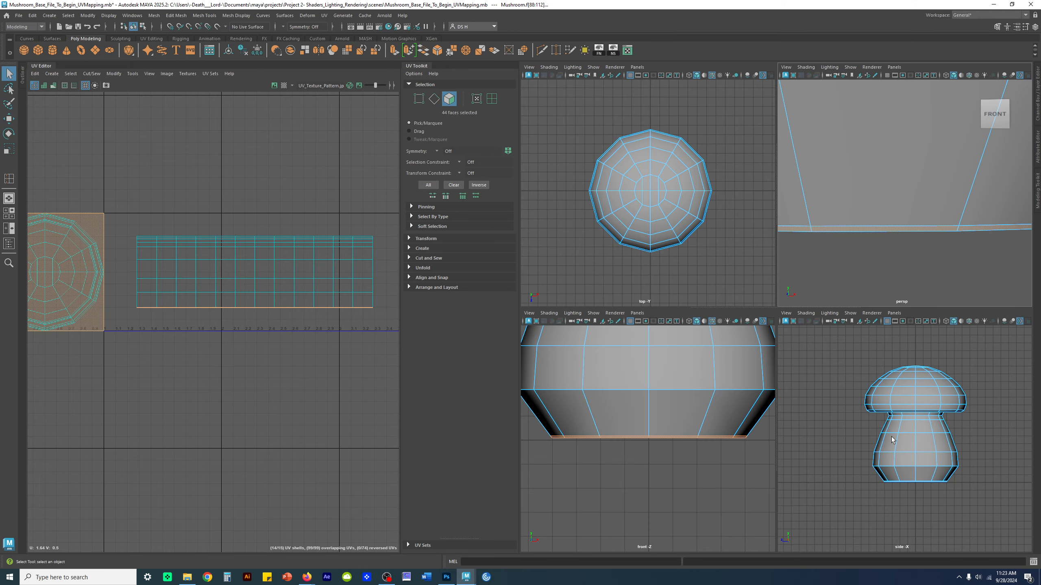
pyautogui.press('space')
pyautogui.scroll(-3, 676, 341)
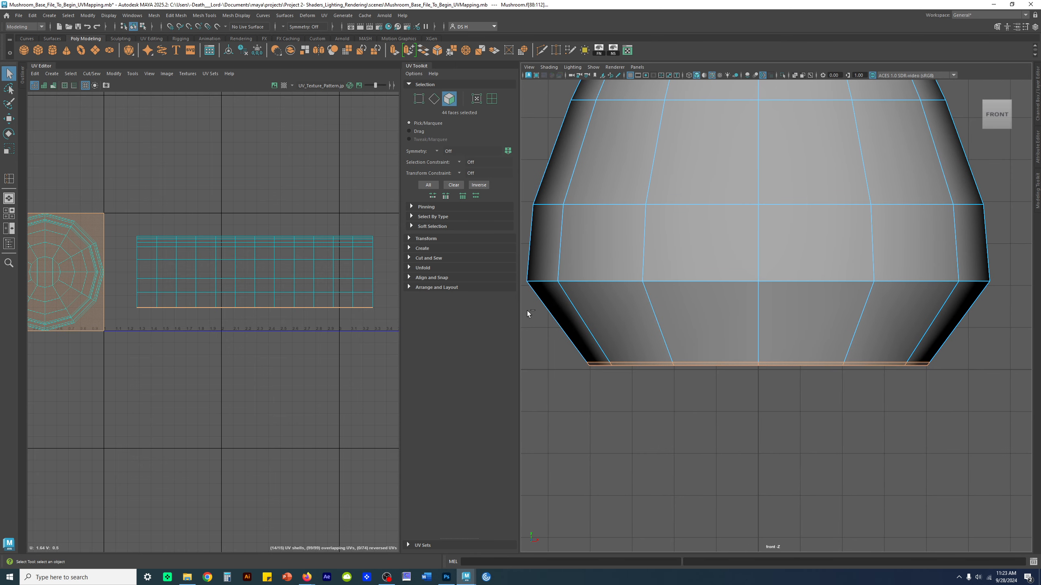
pyautogui.moveTo(607, 323); pyautogui.dragTo(971, 364)
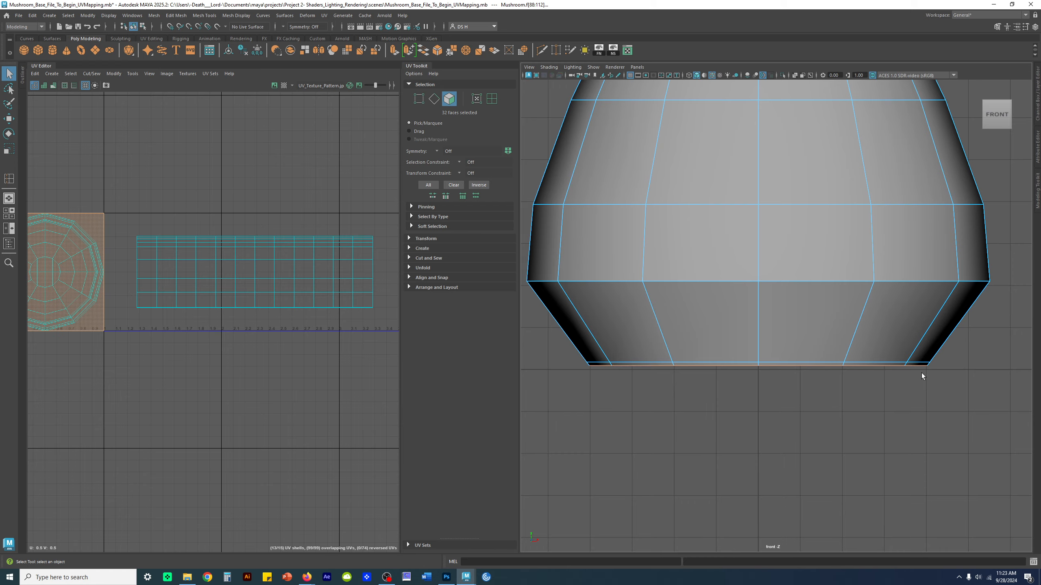
# - Inspect the selected underside faces of the stem from below and from the side in the perspective view
pyautogui.press('space')
pyautogui.press('space')
pyautogui.keyDown('alt'); pyautogui.moveTo(930, 318); pyautogui.dragTo(758, 266); pyautogui.keyUp('alt')
pyautogui.scroll(-3, 755, 266)
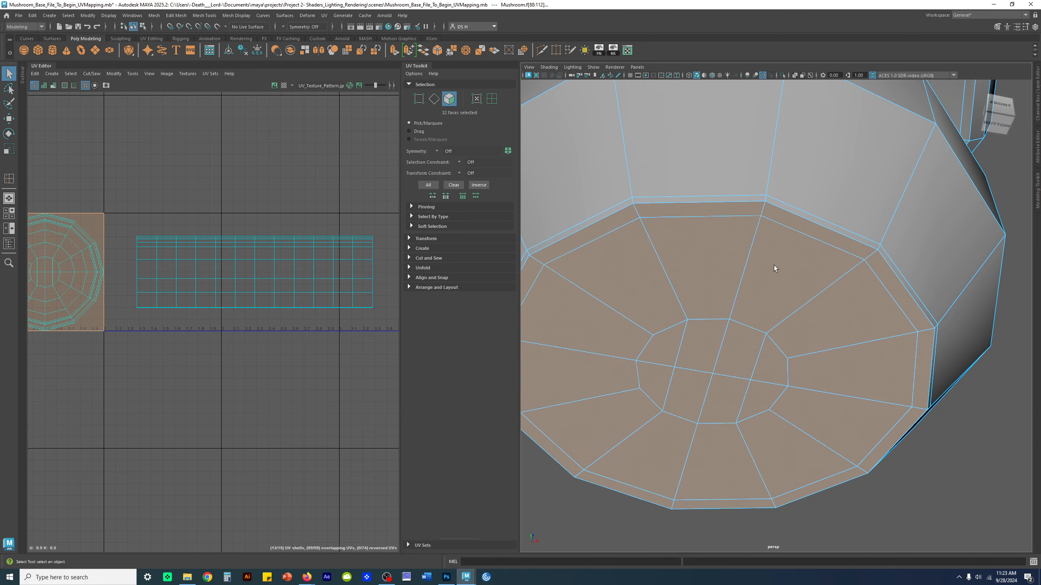
pyautogui.keyDown('alt'); pyautogui.moveTo(920, 287); pyautogui.dragTo(927, 327); pyautogui.keyUp('alt')
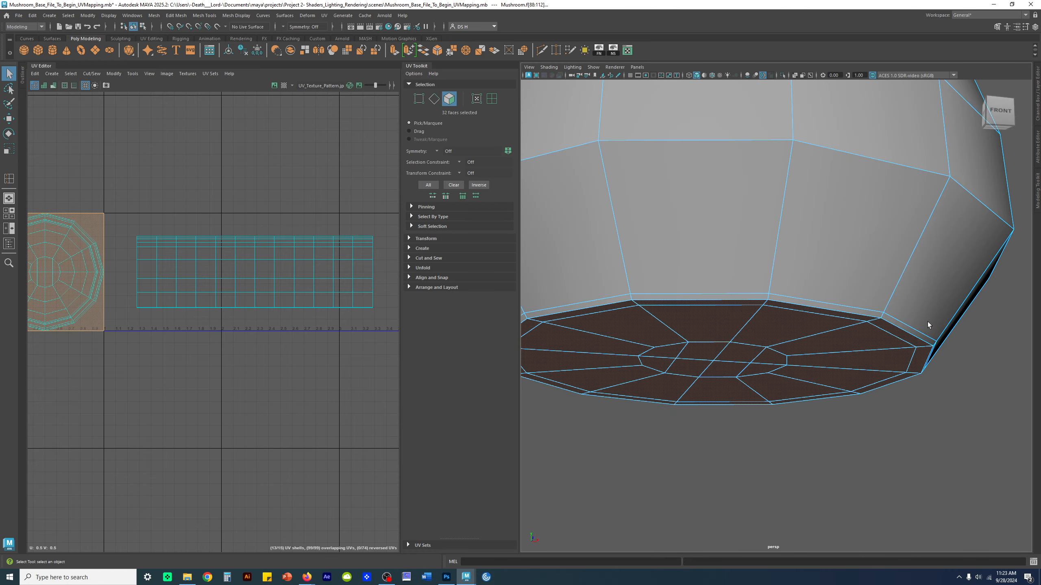
pyautogui.keyDown('alt'); pyautogui.moveTo(927, 327); pyautogui.dragTo(731, 332, button='right'); pyautogui.keyUp('alt')
pyautogui.keyDown('alt'); pyautogui.moveTo(883, 398); pyautogui.dragTo(896, 376); pyautogui.keyUp('alt')
pyautogui.press('w')
pyautogui.keyDown('alt'); pyautogui.moveTo(957, 356); pyautogui.dragTo(873, 341, button='right'); pyautogui.keyUp('alt')
pyautogui.keyDown('alt'); pyautogui.moveTo(971, 359); pyautogui.dragTo(954, 388); pyautogui.keyUp('alt')
pyautogui.keyDown('alt'); pyautogui.moveTo(954, 387); pyautogui.dragTo(891, 375, button='right'); pyautogui.keyUp('alt')
pyautogui.keyDown('alt'); pyautogui.moveTo(913, 362); pyautogui.dragTo(792, 318); pyautogui.keyUp('alt')
pyautogui.press('q')
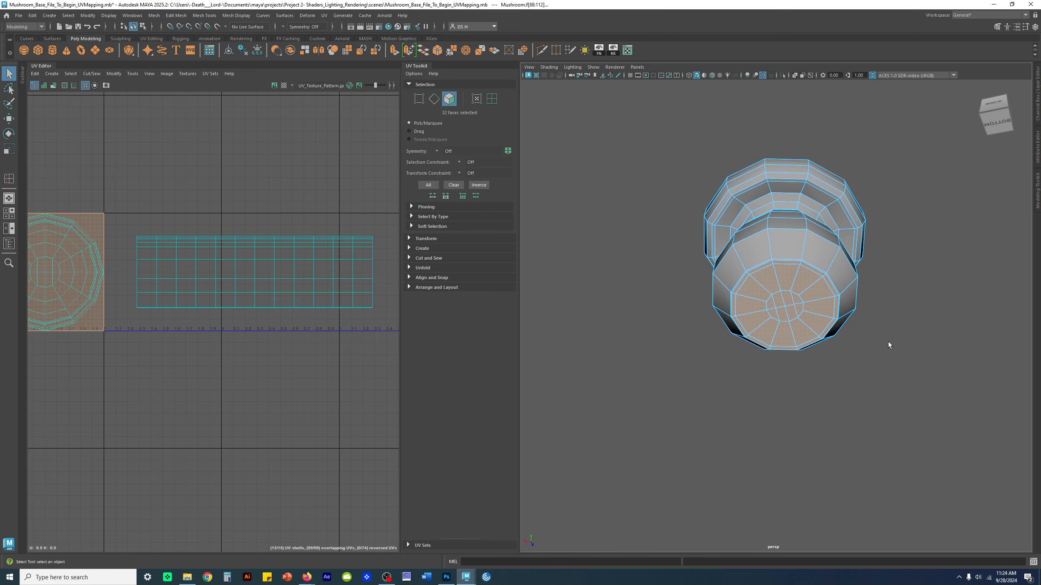
pyautogui.keyDown('alt'); pyautogui.moveTo(887, 344); pyautogui.dragTo(977, 376, button='right'); pyautogui.keyUp('alt')
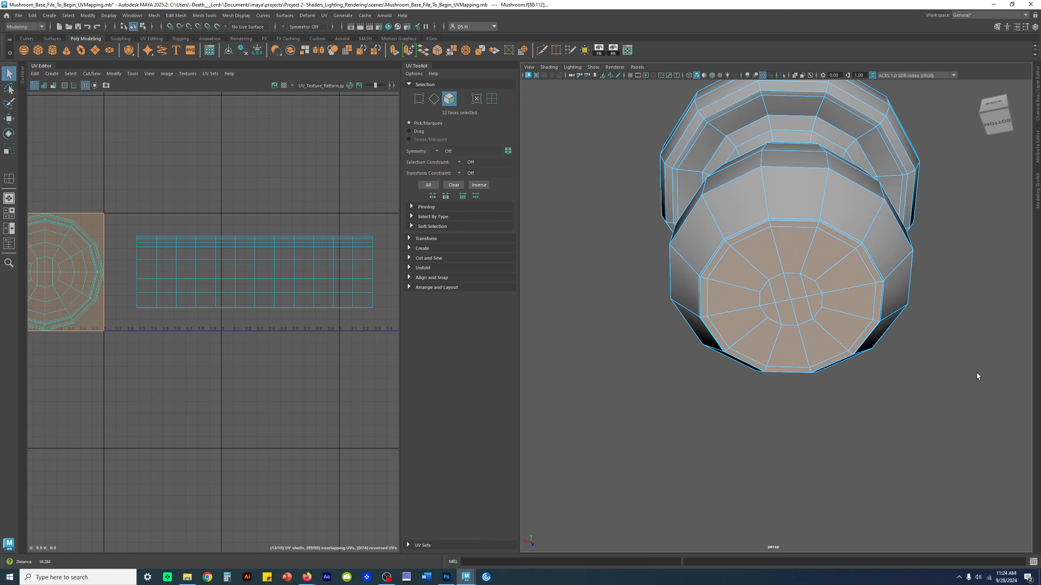
# - Apply a planar UV projection from the Y axis to the underside faces, fitted to the bounding box with image width/height ratio kept
pyautogui.click(324, 15)
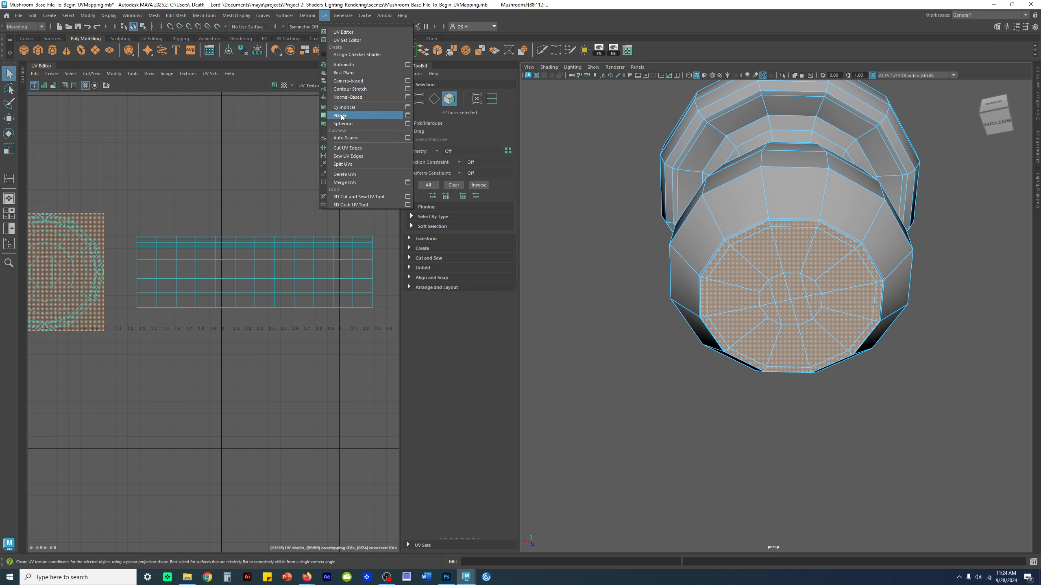
pyautogui.click(409, 117)
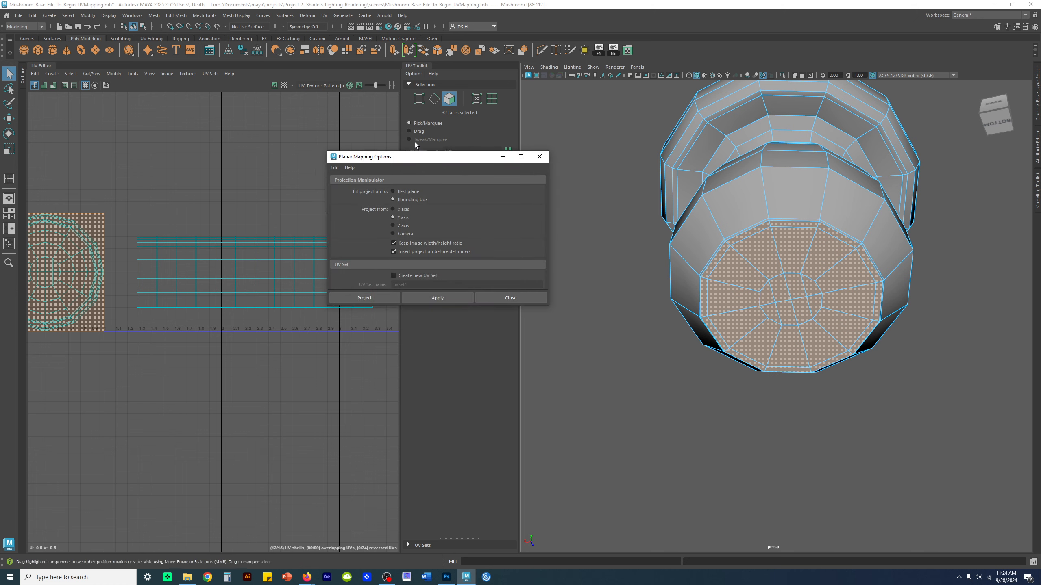
pyautogui.moveTo(422, 158); pyautogui.dragTo(459, 155)
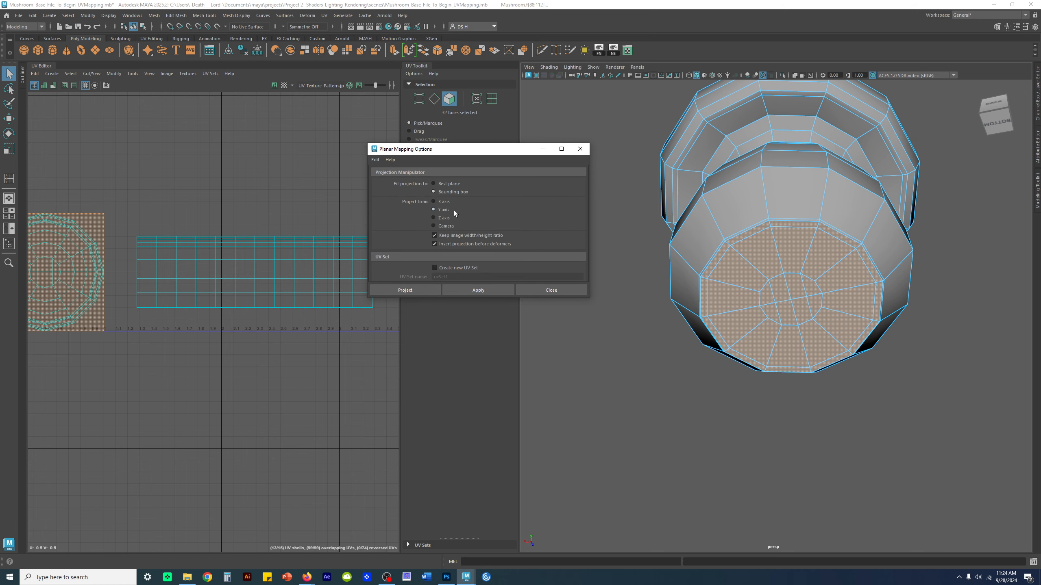
pyautogui.keyDown('alt'); pyautogui.moveTo(860, 241); pyautogui.dragTo(857, 265); pyautogui.keyUp('alt')
pyautogui.scroll(-3, 857, 265)
pyautogui.keyDown('alt'); pyautogui.moveTo(937, 230); pyautogui.dragTo(940, 253); pyautogui.keyUp('alt')
pyautogui.keyDown('alt'); pyautogui.moveTo(941, 253); pyautogui.dragTo(935, 264, button='middle'); pyautogui.keyUp('alt')
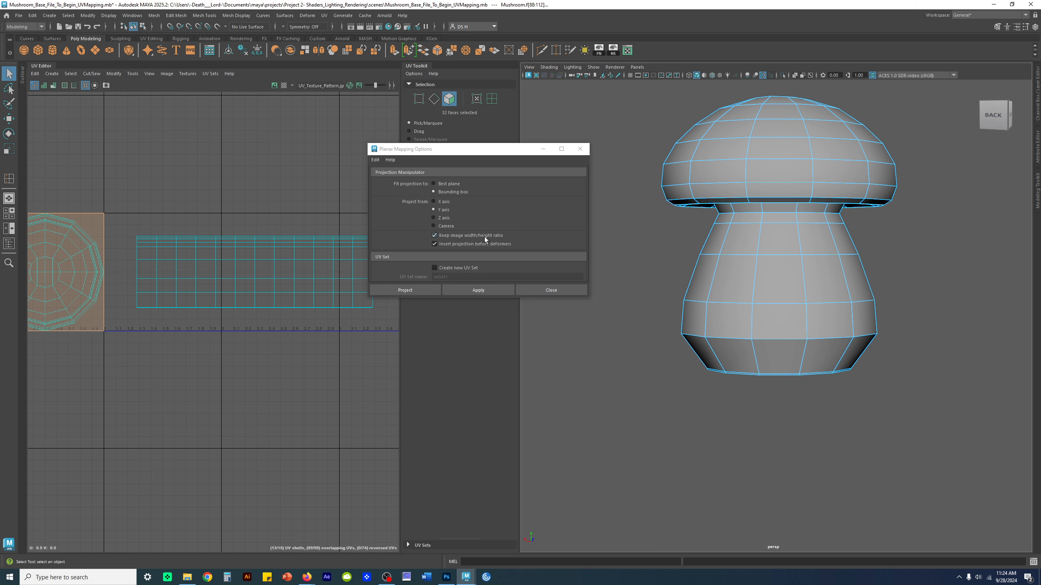
pyautogui.click(489, 290)
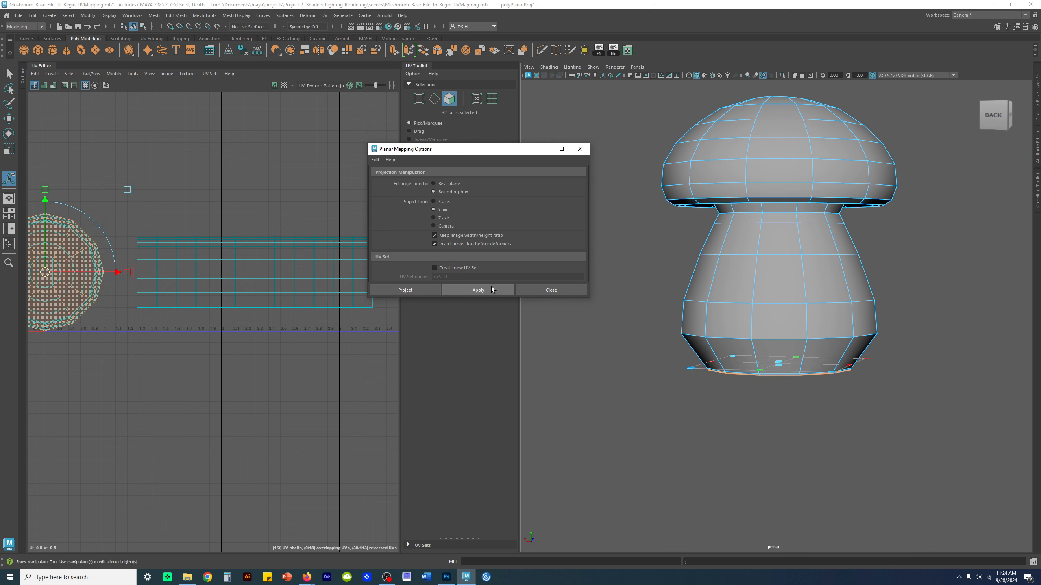
pyautogui.click(545, 290)
# - Turn the textured display back on and show the checker pattern on the stem's underside up close
pyautogui.press('f')
pyautogui.moveTo(663, 319)
pyautogui.keyDown('alt'); pyautogui.mouseDown()
pyautogui.moveTo(817, 284)
pyautogui.moveTo(819, 262)
pyautogui.mouseUp(); pyautogui.keyUp('alt')
pyautogui.press('6')
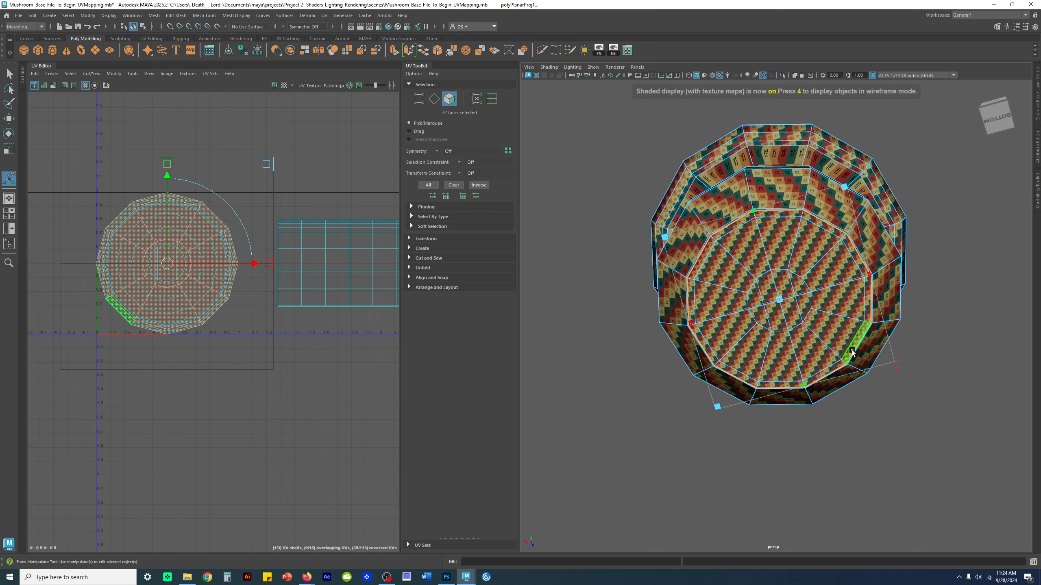
pyautogui.keyDown('alt'); pyautogui.moveTo(815, 357); pyautogui.dragTo(931, 386, button='right'); pyautogui.keyUp('alt')
# - Move the underside's UV shell off the cap's shell to the free space on the far side of the stem's shell
pyautogui.keyDown('alt'); pyautogui.moveTo(278, 293); pyautogui.dragTo(139, 274, button='middle'); pyautogui.keyUp('alt')
pyautogui.keyDown('alt'); pyautogui.moveTo(231, 273); pyautogui.dragTo(199, 253, button='right'); pyautogui.keyUp('alt')
pyautogui.keyDown('alt'); pyautogui.moveTo(199, 253); pyautogui.dragTo(153, 258, button='middle'); pyautogui.keyUp('alt')
pyautogui.keyDown('alt'); pyautogui.moveTo(313, 262); pyautogui.dragTo(188, 248, button='right'); pyautogui.keyUp('alt')
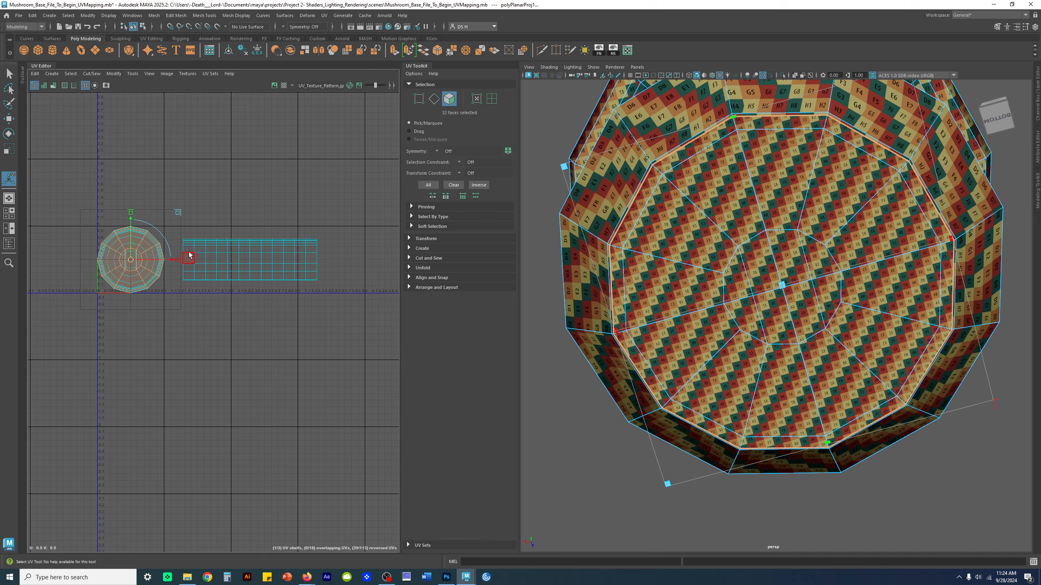
pyautogui.moveTo(171, 263); pyautogui.dragTo(406, 276)
pyautogui.hotkey('ctrl', 'z')
pyautogui.keyDown('alt'); pyautogui.moveTo(286, 263); pyautogui.dragTo(198, 264, button='middle'); pyautogui.keyUp('alt')
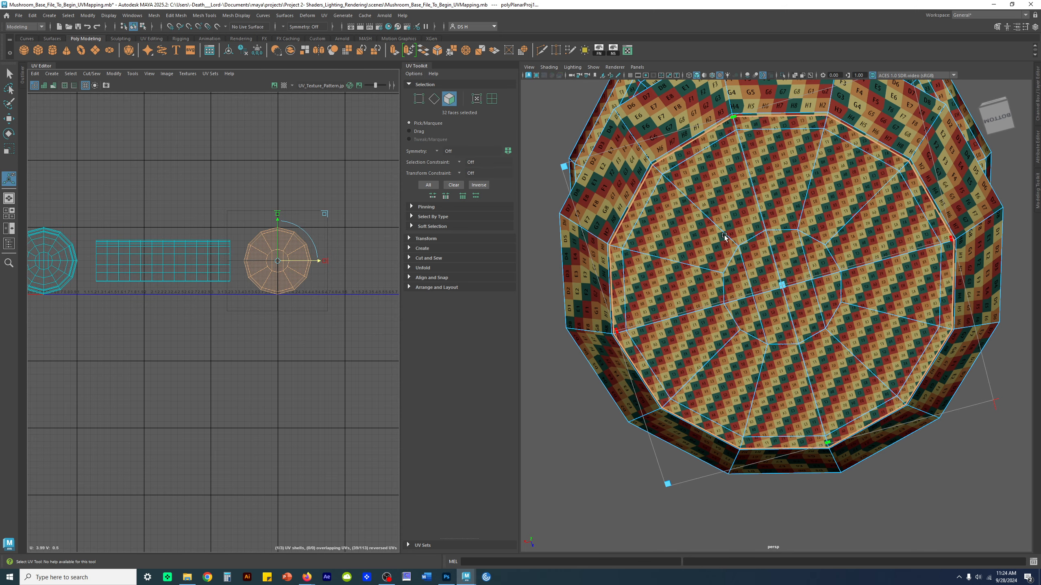
# - Shrink the underside's UV shell uniformly about its centre to make its checker squares larger
pyautogui.keyDown('alt'); pyautogui.moveTo(799, 262); pyautogui.dragTo(803, 291); pyautogui.keyUp('alt')
pyautogui.keyDown('alt'); pyautogui.moveTo(267, 252); pyautogui.dragTo(343, 335, button='right'); pyautogui.keyUp('alt')
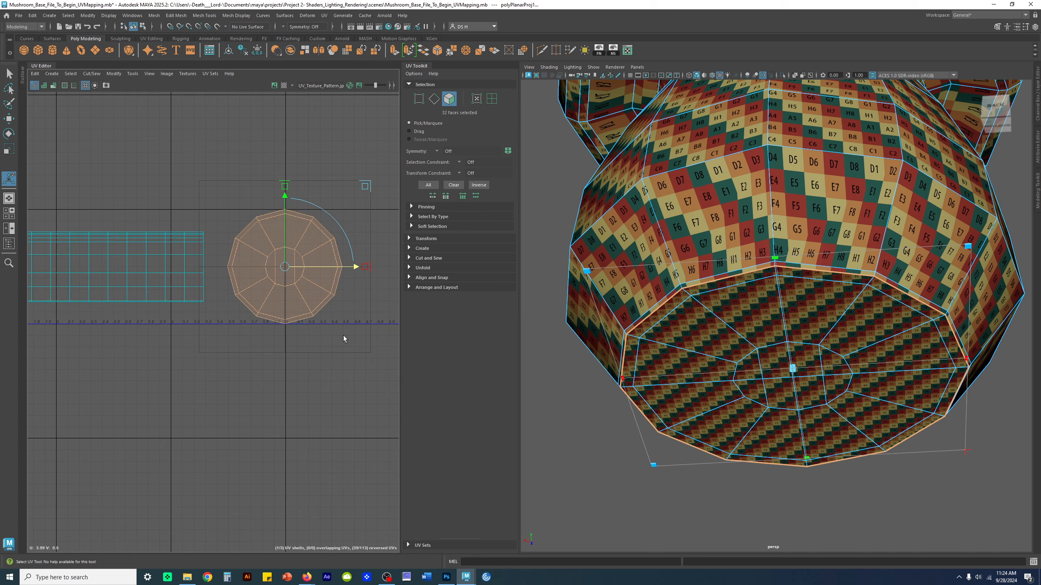
pyautogui.keyDown('alt'); pyautogui.moveTo(273, 279); pyautogui.dragTo(216, 279, button='middle'); pyautogui.keyUp('alt')
pyautogui.keyDown('alt'); pyautogui.moveTo(215, 279); pyautogui.dragTo(273, 336, button='right'); pyautogui.keyUp('alt')
pyautogui.press('r')
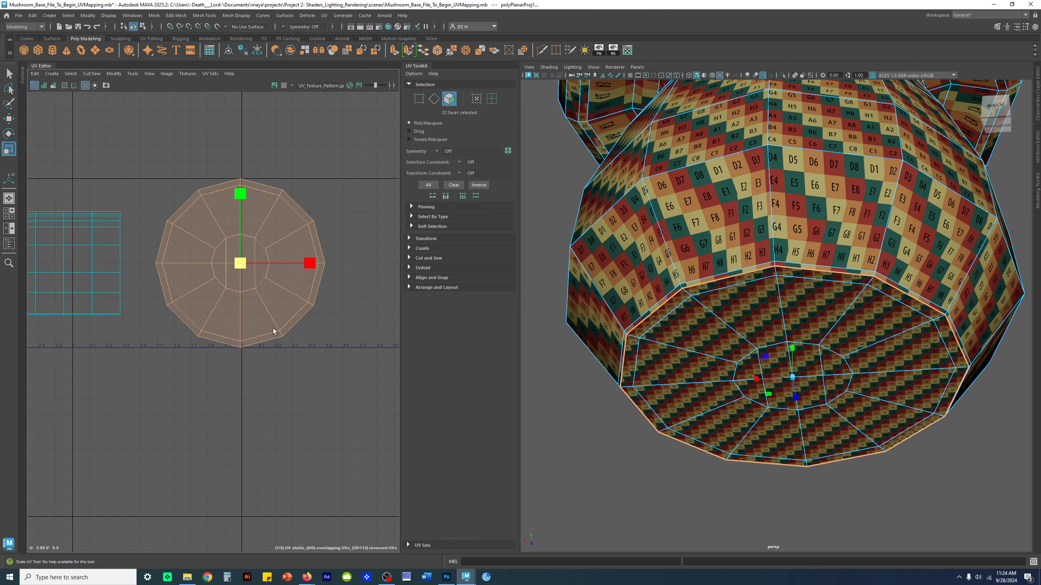
pyautogui.moveTo(240, 262); pyautogui.dragTo(187, 303)
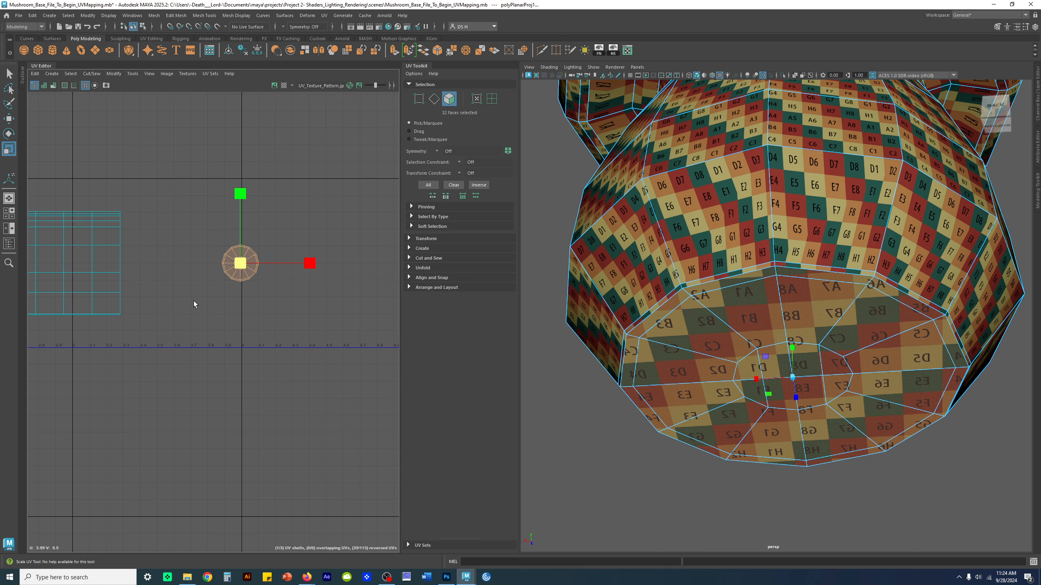
# - Enlarge the underside's UV shell uniformly until its checker squares approach the size of those on the stem
pyautogui.press('w')
pyautogui.keyDown('alt'); pyautogui.moveTo(742, 352); pyautogui.dragTo(826, 301); pyautogui.keyUp('alt')
pyautogui.press('r')
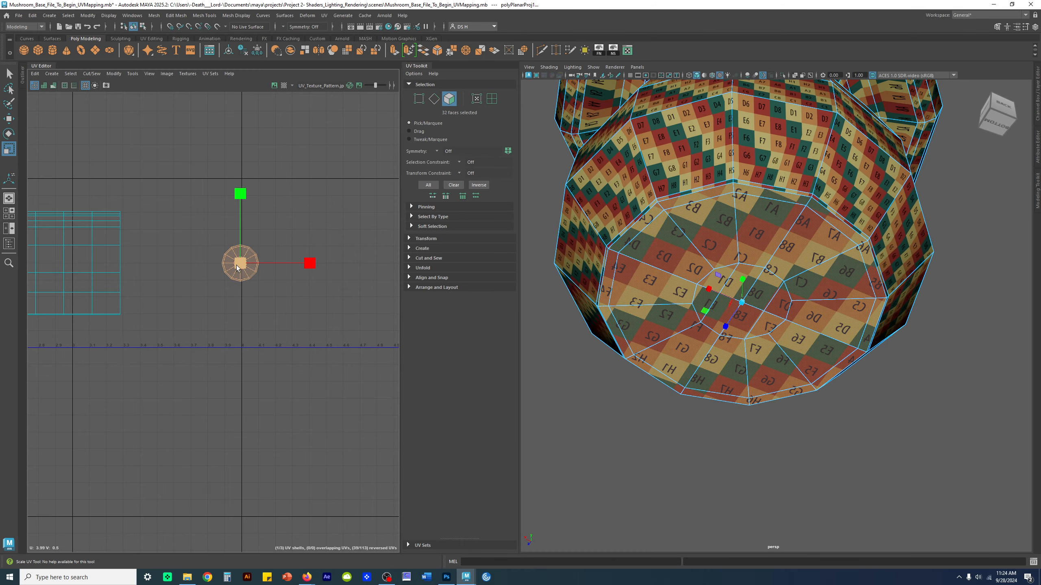
pyautogui.moveTo(245, 265); pyautogui.dragTo(285, 264)
pyautogui.keyDown('alt'); pyautogui.moveTo(743, 257); pyautogui.dragTo(742, 283); pyautogui.keyUp('alt')
pyautogui.keyDown('alt'); pyautogui.moveTo(808, 291); pyautogui.dragTo(789, 326); pyautogui.keyUp('alt')
pyautogui.scroll(-1, 813, 240)
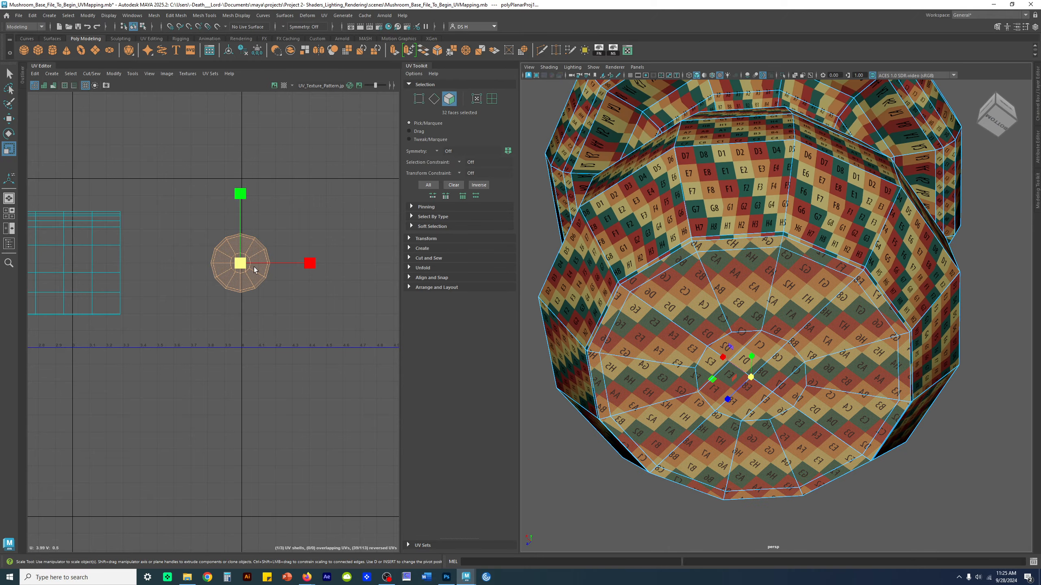
pyautogui.moveTo(240, 263); pyautogui.dragTo(277, 261)
# - Leave the face selection and examine the checker pattern across the stem and cap from several angles
pyautogui.click(907, 525)
pyautogui.keyDown('alt'); pyautogui.moveTo(906, 525); pyautogui.dragTo(945, 321); pyautogui.keyUp('alt')
pyautogui.click(849, 322)
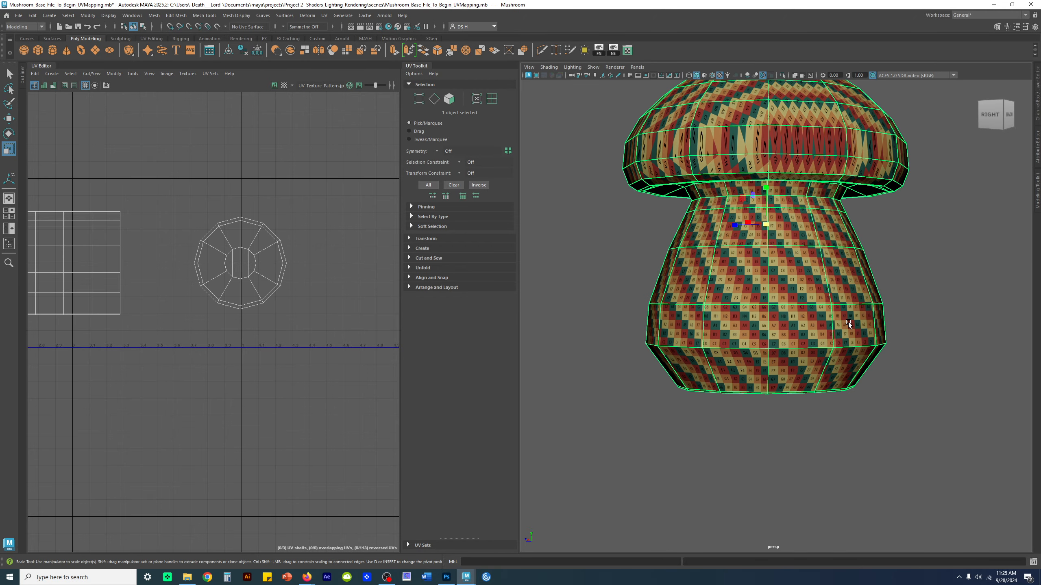
pyautogui.keyDown('alt'); pyautogui.moveTo(205, 304); pyautogui.dragTo(334, 326, button='middle'); pyautogui.keyUp('alt')
pyautogui.keyDown('alt'); pyautogui.moveTo(864, 398); pyautogui.dragTo(867, 315); pyautogui.keyUp('alt')
pyautogui.click(867, 235)
pyautogui.keyDown('alt'); pyautogui.moveTo(867, 235); pyautogui.dragTo(865, 380, button='middle'); pyautogui.keyUp('alt')
pyautogui.keyDown('alt'); pyautogui.moveTo(865, 379); pyautogui.dragTo(844, 325); pyautogui.keyUp('alt')
pyautogui.keyDown('alt'); pyautogui.moveTo(844, 326); pyautogui.dragTo(987, 342, button='right'); pyautogui.keyUp('alt')
pyautogui.keyDown('alt'); pyautogui.moveTo(987, 342); pyautogui.dragTo(887, 368); pyautogui.keyUp('alt')
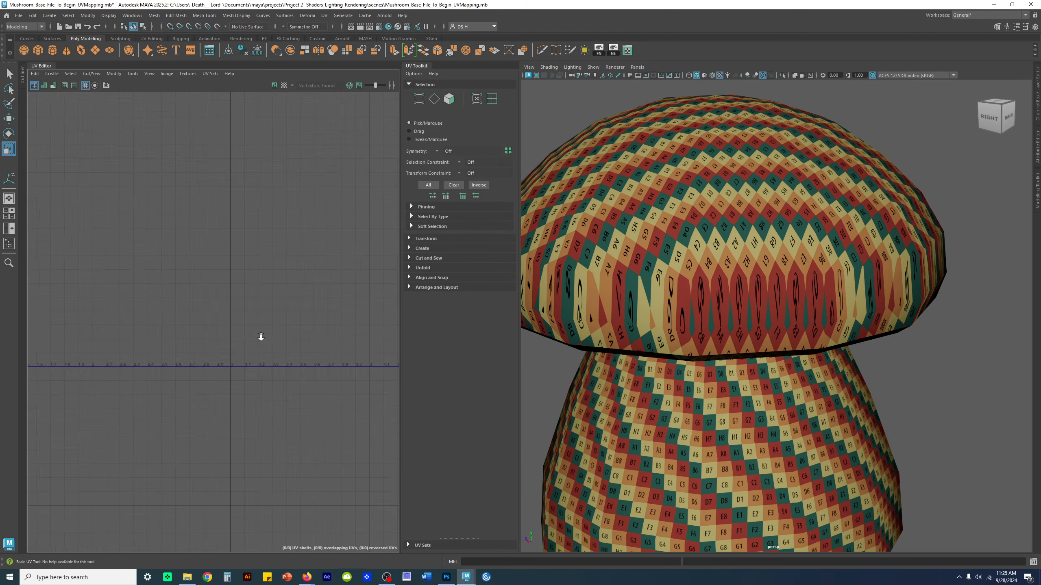
# - Select the mushroom and examine the checker pattern around the cap's rim alongside the cap's circular UV shell
pyautogui.click(799, 292)
pyautogui.keyDown('alt'); pyautogui.moveTo(806, 263); pyautogui.dragTo(810, 246); pyautogui.keyUp('alt')
pyautogui.scroll(5, 664, 273)
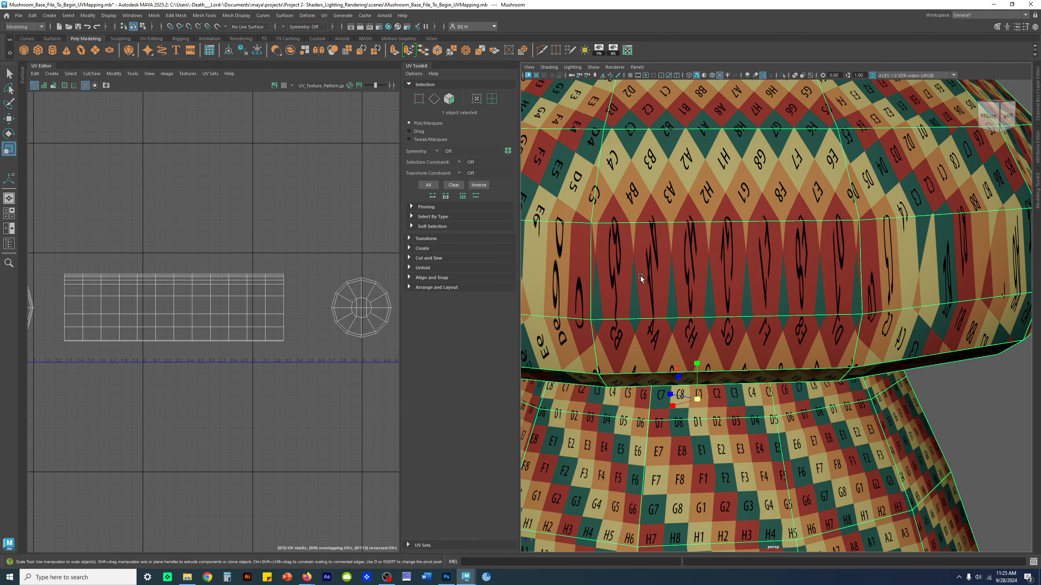
pyautogui.keyDown('alt'); pyautogui.moveTo(819, 280); pyautogui.dragTo(716, 286, button='right'); pyautogui.keyUp('alt')
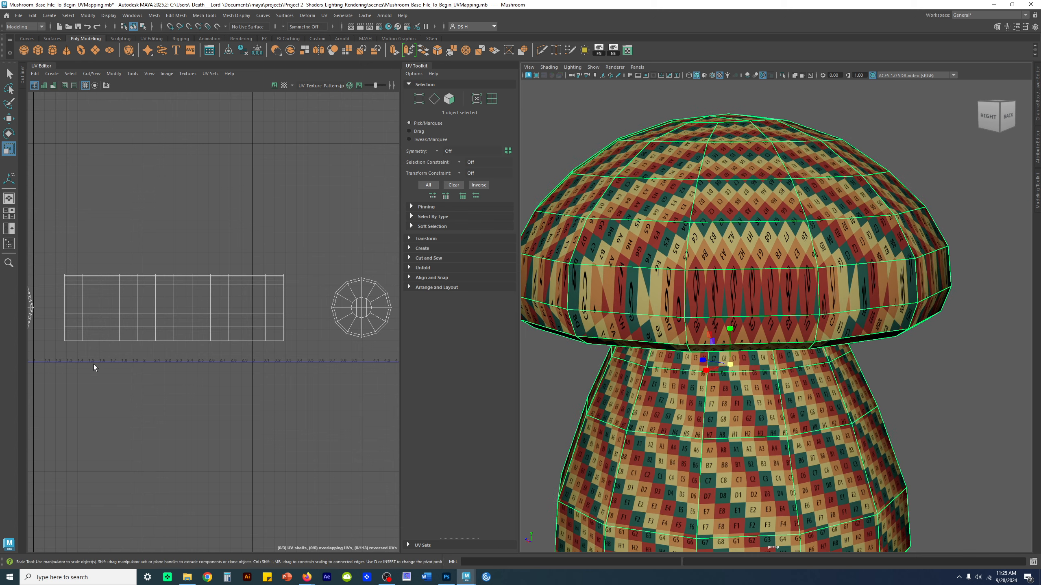
pyautogui.keyDown('alt'); pyautogui.moveTo(105, 362); pyautogui.dragTo(208, 331, button='middle'); pyautogui.keyUp('alt')
pyautogui.keyDown('alt'); pyautogui.moveTo(208, 331); pyautogui.dragTo(117, 329, button='right'); pyautogui.keyUp('alt')
pyautogui.keyDown('alt'); pyautogui.moveTo(117, 329); pyautogui.dragTo(318, 348, button='middle'); pyautogui.keyUp('alt')
pyautogui.keyDown('alt'); pyautogui.moveTo(180, 348); pyautogui.dragTo(305, 343, button='right'); pyautogui.keyUp('alt')
pyautogui.keyDown('alt'); pyautogui.moveTo(306, 343); pyautogui.dragTo(89, 342, button='middle'); pyautogui.keyUp('alt')
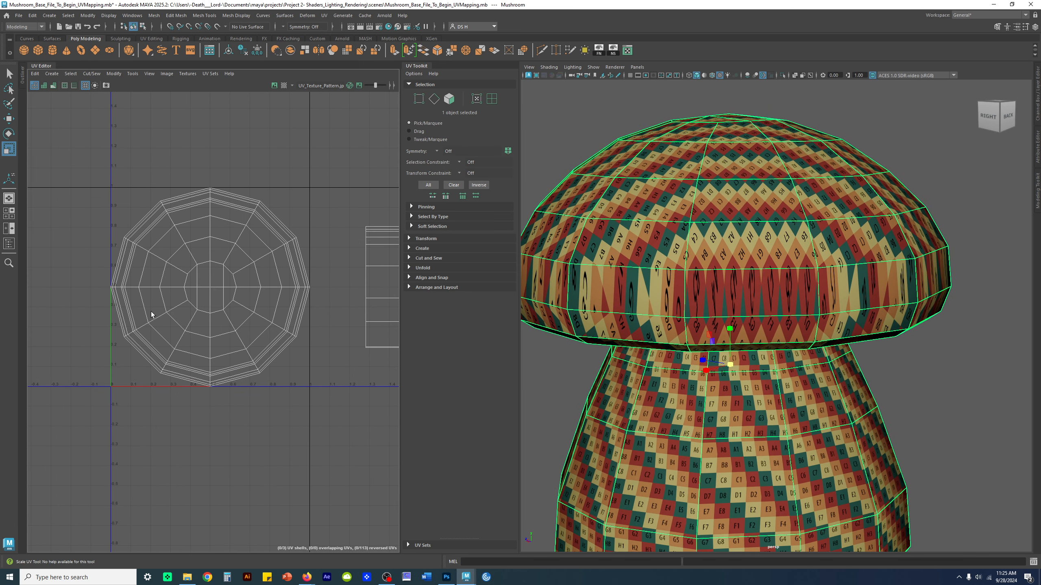
pyautogui.keyDown('alt'); pyautogui.moveTo(868, 306); pyautogui.dragTo(903, 323); pyautogui.keyUp('alt')
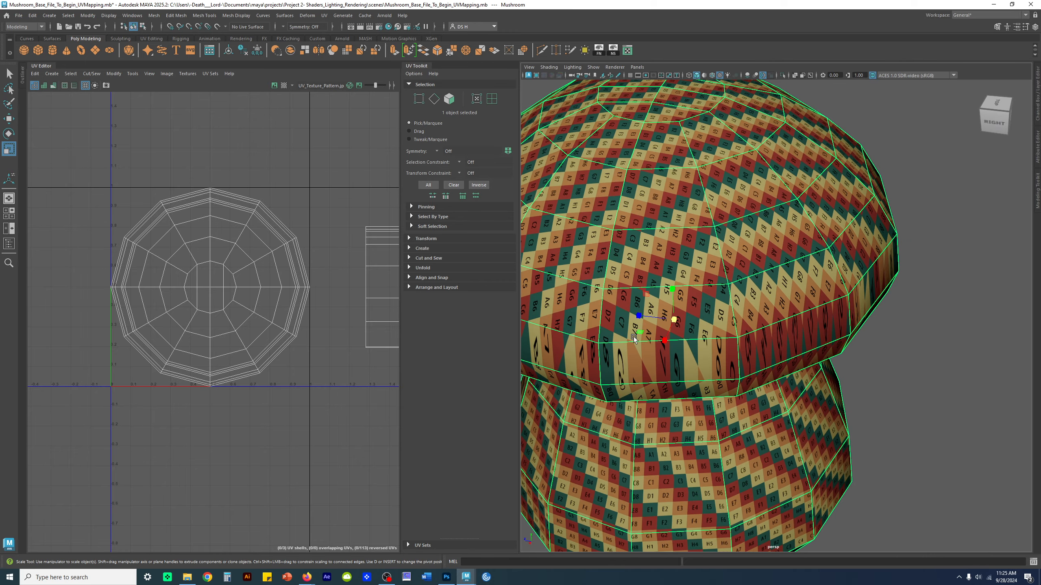
# - Compare the stretched checker squares around the cap's rim with the outer rings of the cap's circular UV shell
pyautogui.keyDown('alt'); pyautogui.moveTo(711, 349); pyautogui.dragTo(865, 358, button='middle'); pyautogui.keyUp('alt')
pyautogui.keyDown('alt'); pyautogui.moveTo(866, 358); pyautogui.dragTo(877, 342); pyautogui.keyUp('alt')
pyautogui.keyDown('alt'); pyautogui.moveTo(877, 342); pyautogui.dragTo(883, 355, button='middle'); pyautogui.keyUp('alt')
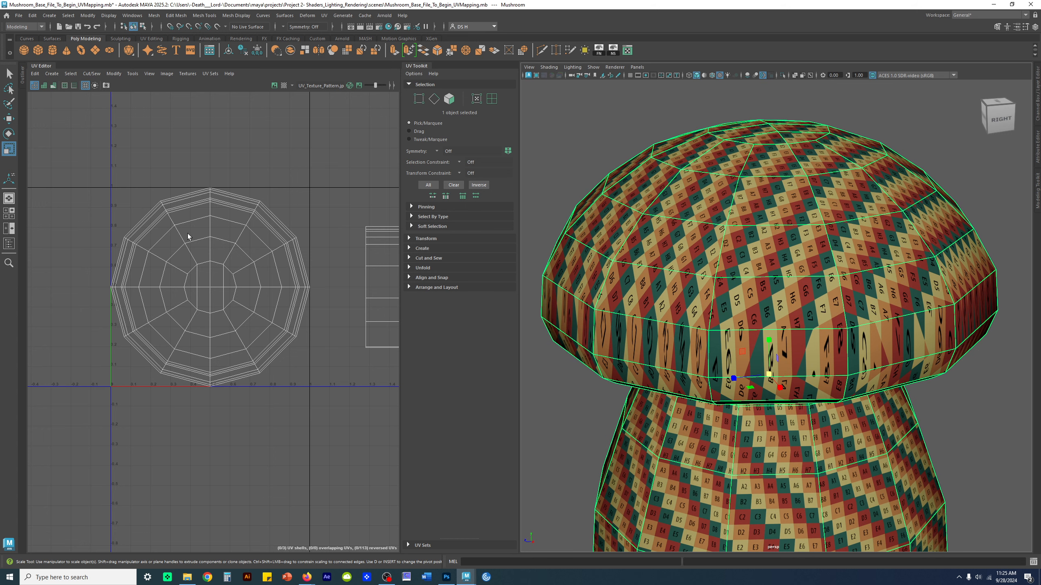
pyautogui.scroll(2, 239, 298)
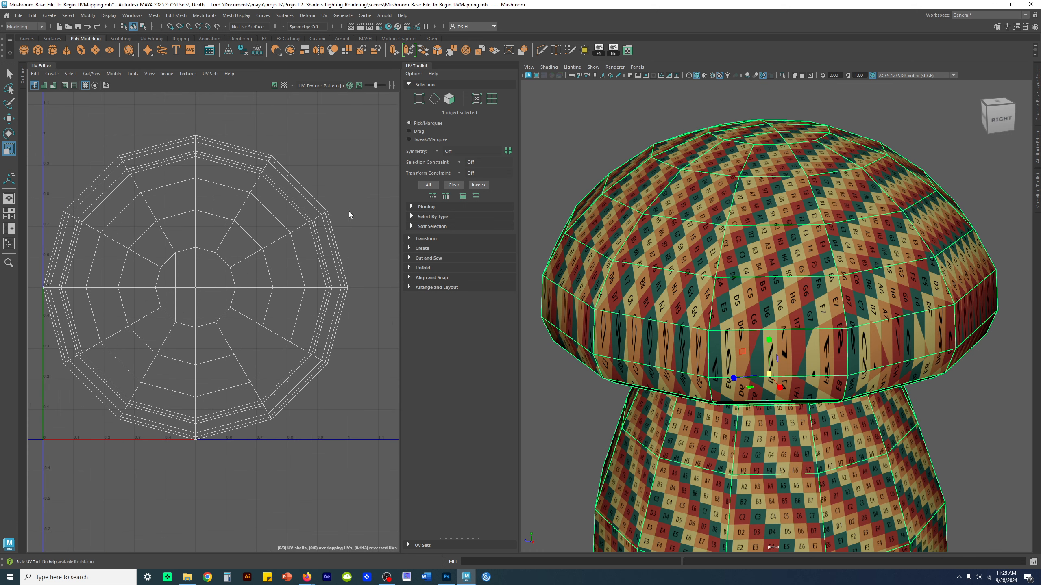
pyautogui.scroll(-1, 312, 286)
pyautogui.keyDown('alt'); pyautogui.moveTo(246, 220); pyautogui.dragTo(272, 229); pyautogui.keyUp('alt')
pyautogui.scroll(-3, 267, 293)
pyautogui.keyDown('alt'); pyautogui.moveTo(275, 249); pyautogui.dragTo(242, 255, button='middle'); pyautogui.keyUp('alt')
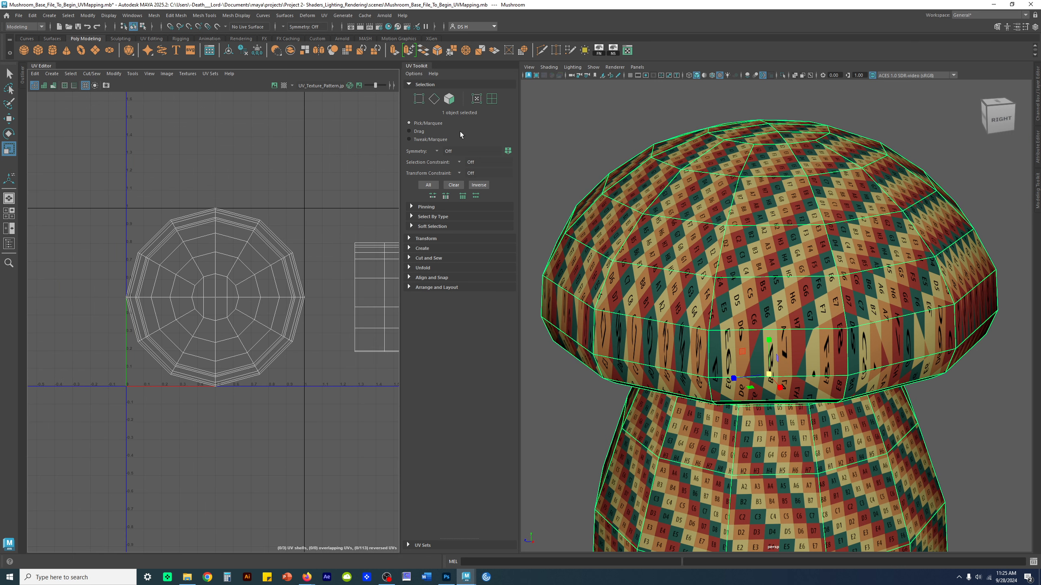
# - Switch to edge selection and examine the cap's checker pattern and edge lines from the front, back and above
pyautogui.click(434, 99)
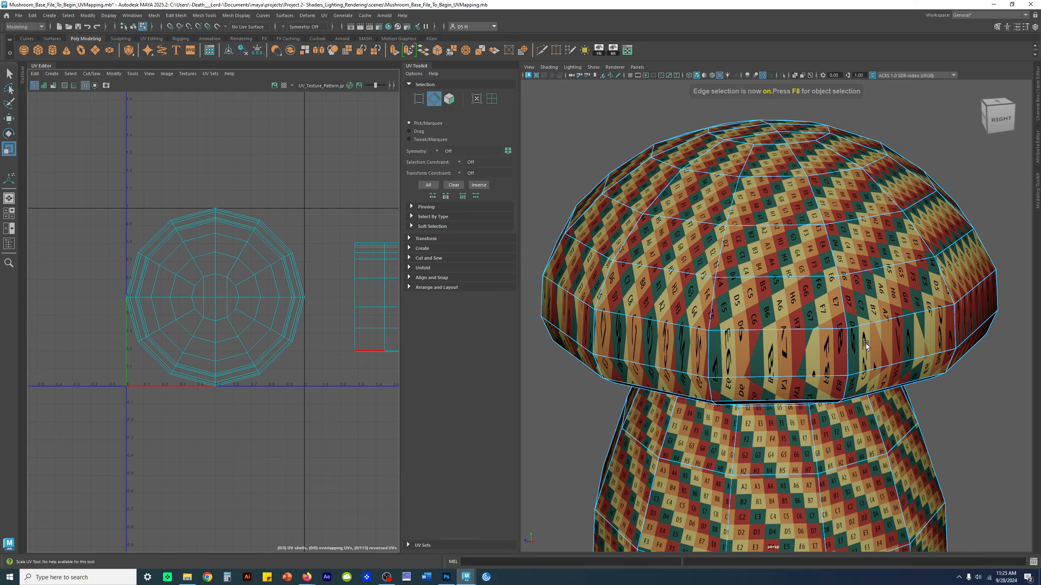
pyautogui.keyDown('alt'); pyautogui.moveTo(873, 348); pyautogui.dragTo(606, 256); pyautogui.keyUp('alt')
pyautogui.click(990, 121)
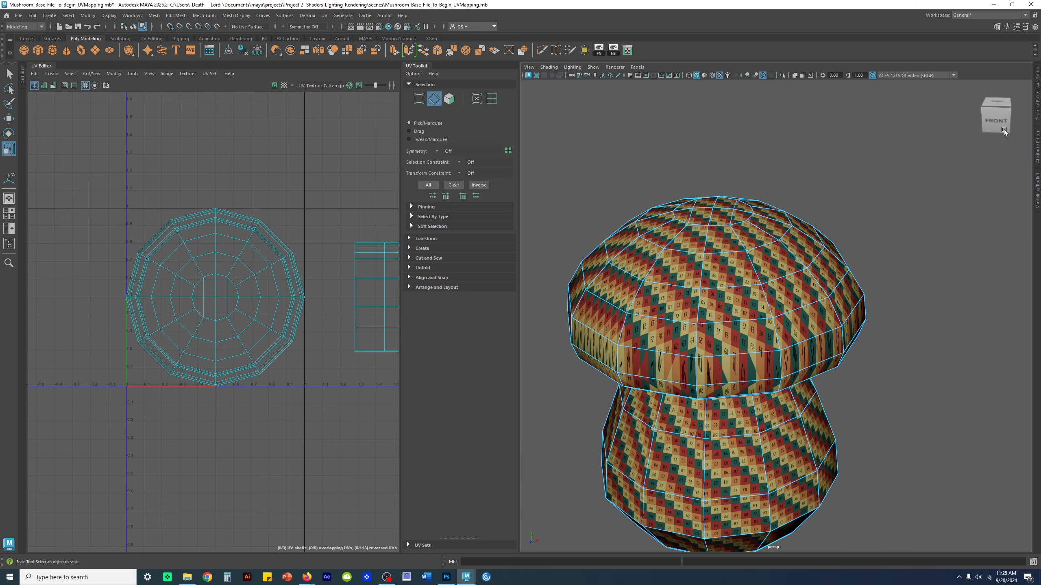
pyautogui.keyDown('alt'); pyautogui.moveTo(721, 255); pyautogui.dragTo(806, 274); pyautogui.keyUp('alt')
pyautogui.click(993, 124)
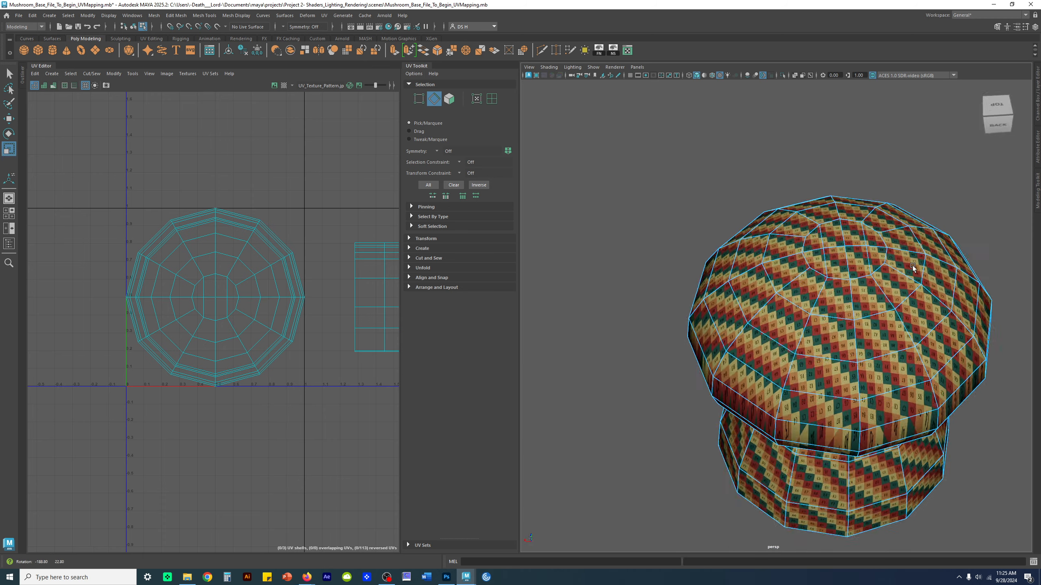
pyautogui.click(993, 119)
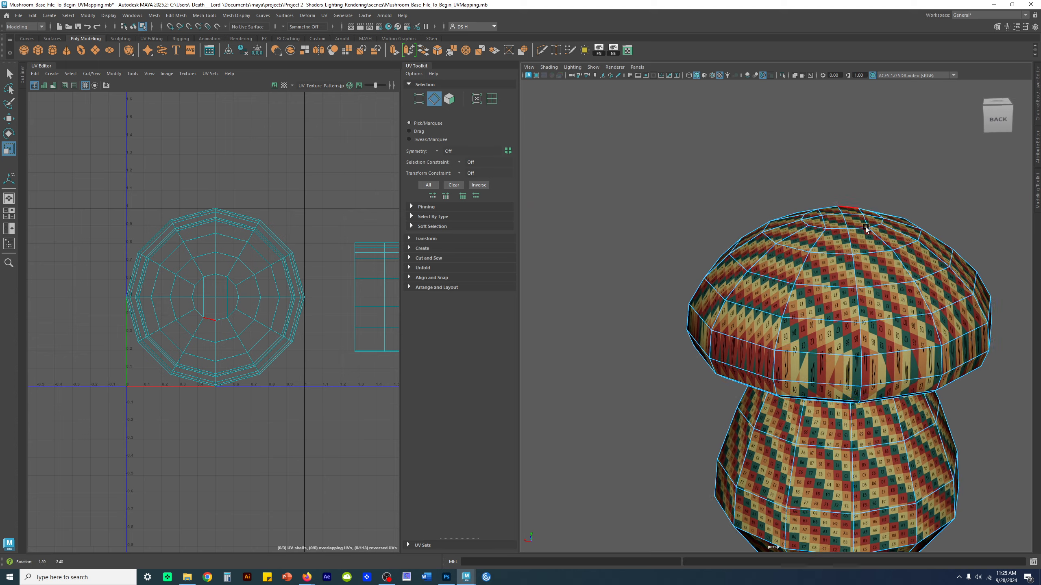
pyautogui.keyDown('alt'); pyautogui.moveTo(991, 140); pyautogui.dragTo(805, 189); pyautogui.keyUp('alt')
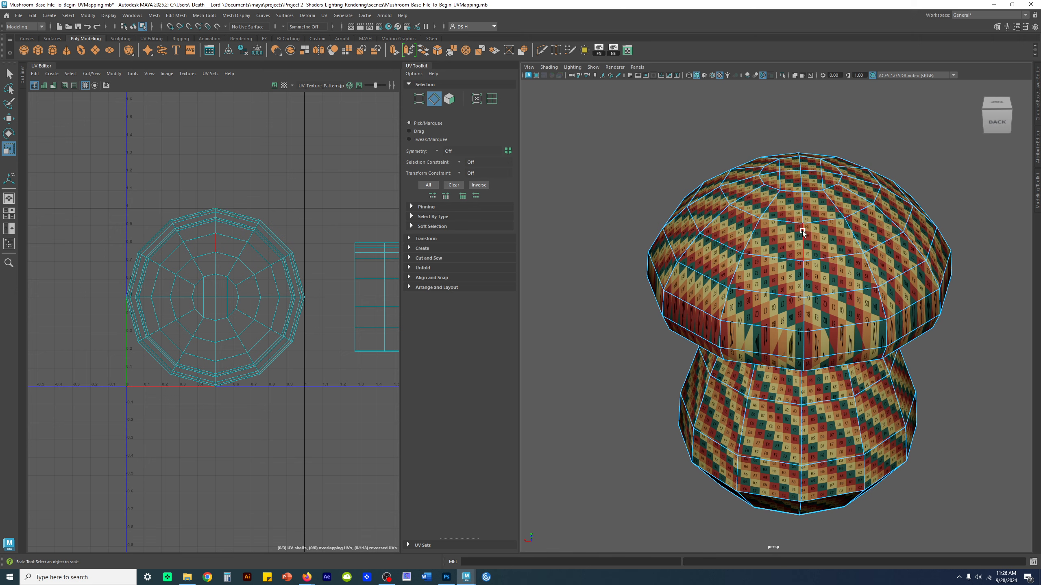
pyautogui.keyDown('alt'); pyautogui.moveTo(800, 362); pyautogui.dragTo(797, 244); pyautogui.keyUp('alt')
pyautogui.click(797, 244)
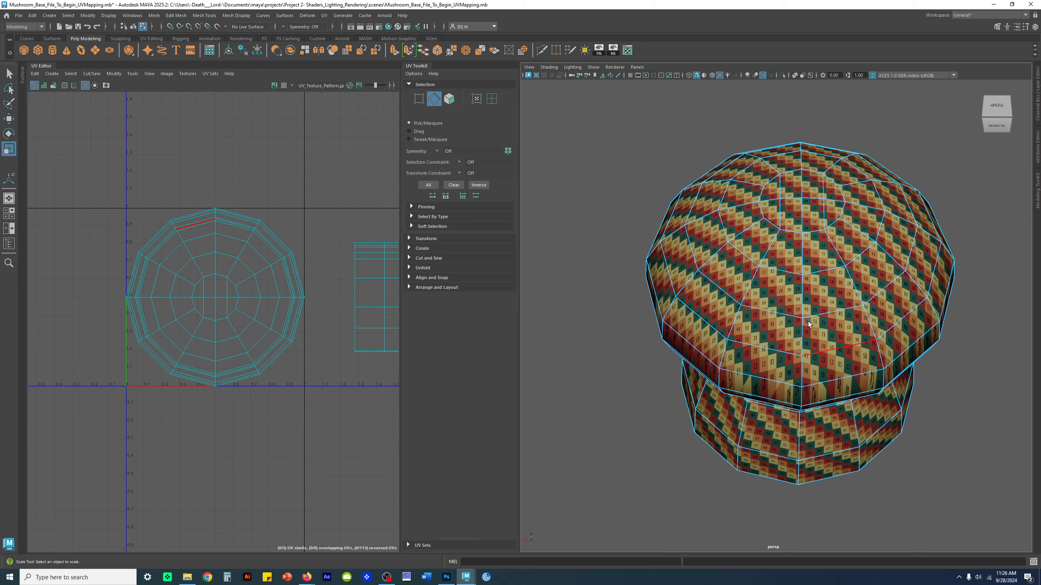
pyautogui.keyDown('alt'); pyautogui.moveTo(809, 322); pyautogui.dragTo(884, 331, button='right'); pyautogui.keyUp('alt')
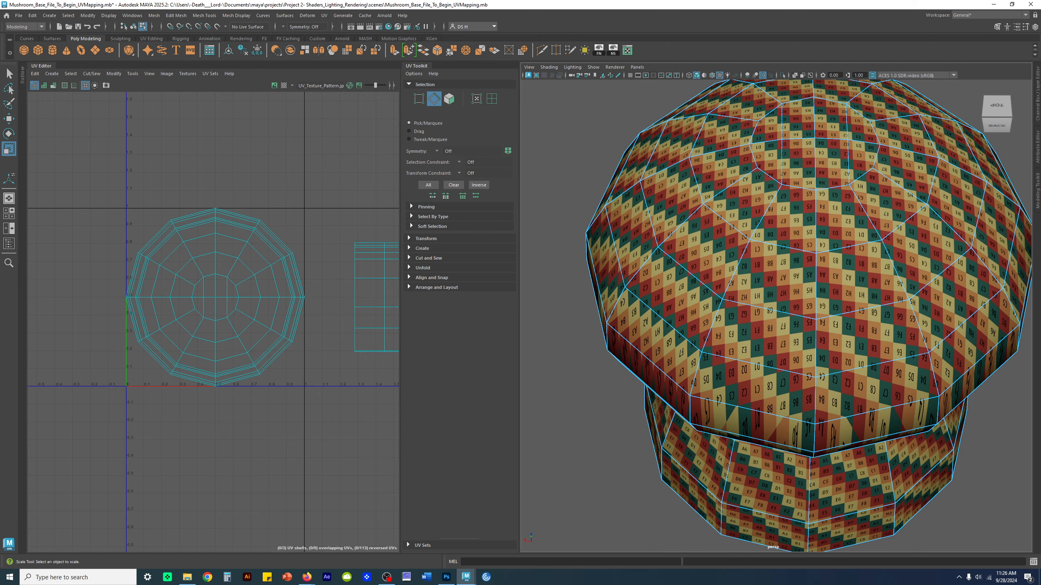
pyautogui.keyDown('alt'); pyautogui.moveTo(862, 298); pyautogui.dragTo(826, 257, button='right'); pyautogui.keyUp('alt')
pyautogui.keyDown('alt'); pyautogui.moveTo(866, 244); pyautogui.dragTo(890, 168); pyautogui.keyUp('alt')
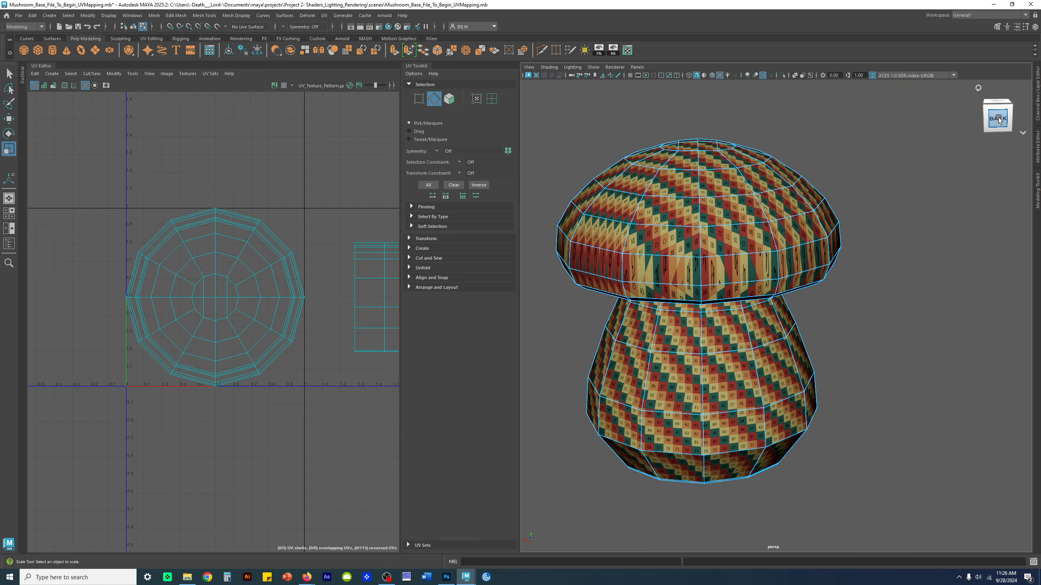
# - Display the mushroom in plain shading without its texture and turn on the emphasized texture borders
pyautogui.press('5')
pyautogui.moveTo(852, 204)
pyautogui.keyDown('alt'); pyautogui.mouseDown()
pyautogui.moveTo(837, 211)
pyautogui.moveTo(857, 232)
pyautogui.moveTo(790, 209)
pyautogui.moveTo(810, 173)
pyautogui.moveTo(801, 186)
pyautogui.moveTo(801, 162)
pyautogui.moveTo(778, 168)
pyautogui.mouseUp(); pyautogui.keyUp('alt')
pyautogui.click(698, 177)
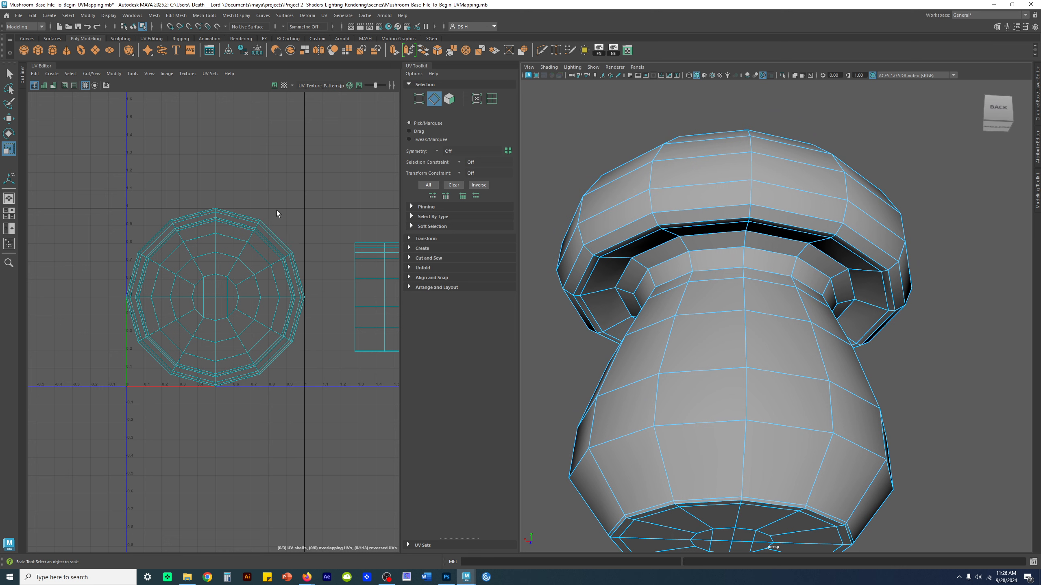
pyautogui.click(610, 233)
pyautogui.click(65, 86)
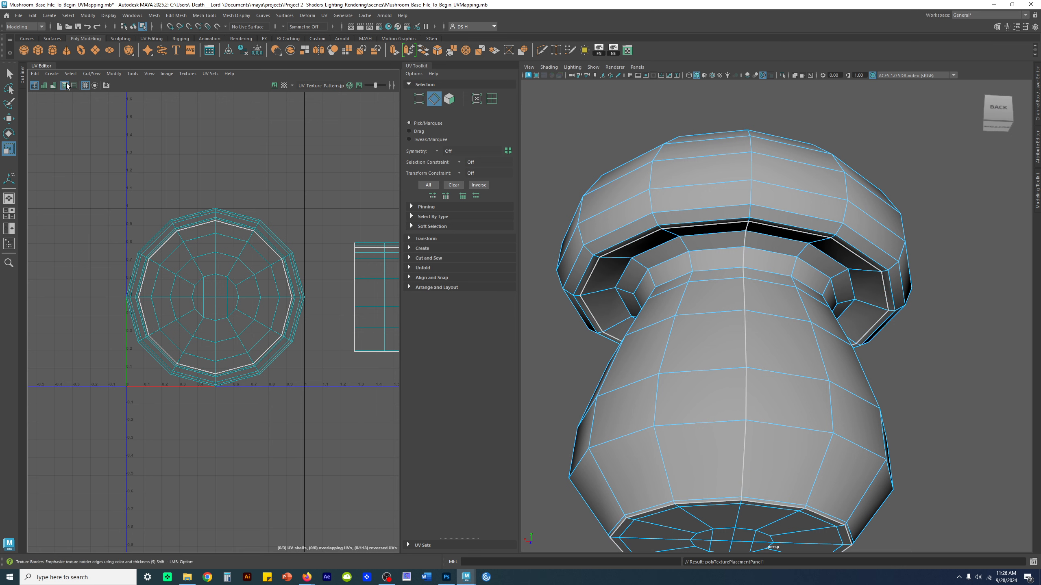
# - Select the edge at the centre of the cap's crown that runs down the back, in line with the stem's seam
pyautogui.keyDown('alt'); pyautogui.moveTo(336, 239); pyautogui.dragTo(142, 223, button='middle'); pyautogui.keyUp('alt')
pyautogui.scroll(5, 249, 254)
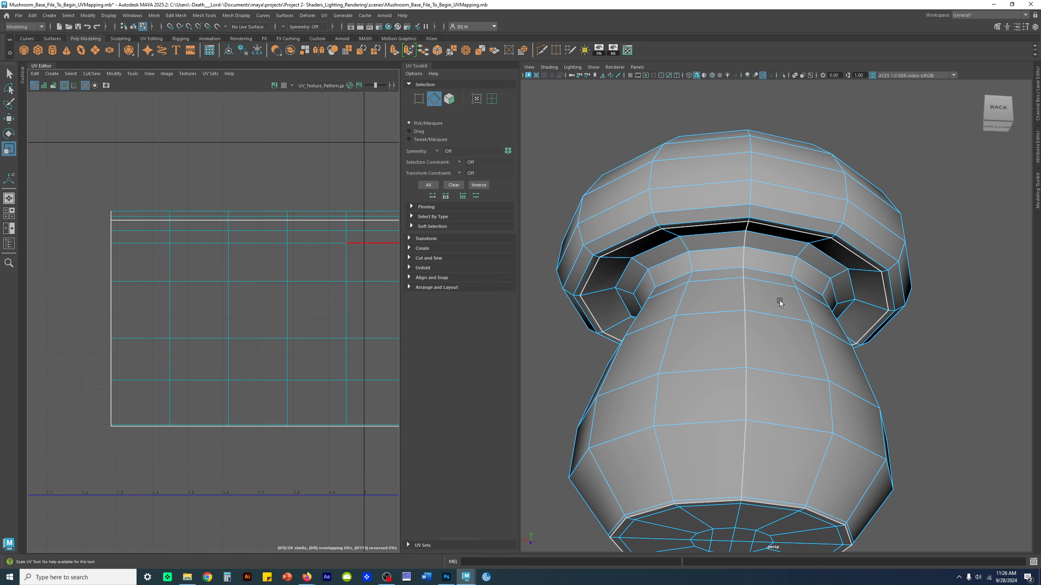
pyautogui.keyDown('alt'); pyautogui.moveTo(663, 232); pyautogui.dragTo(677, 205); pyautogui.keyUp('alt')
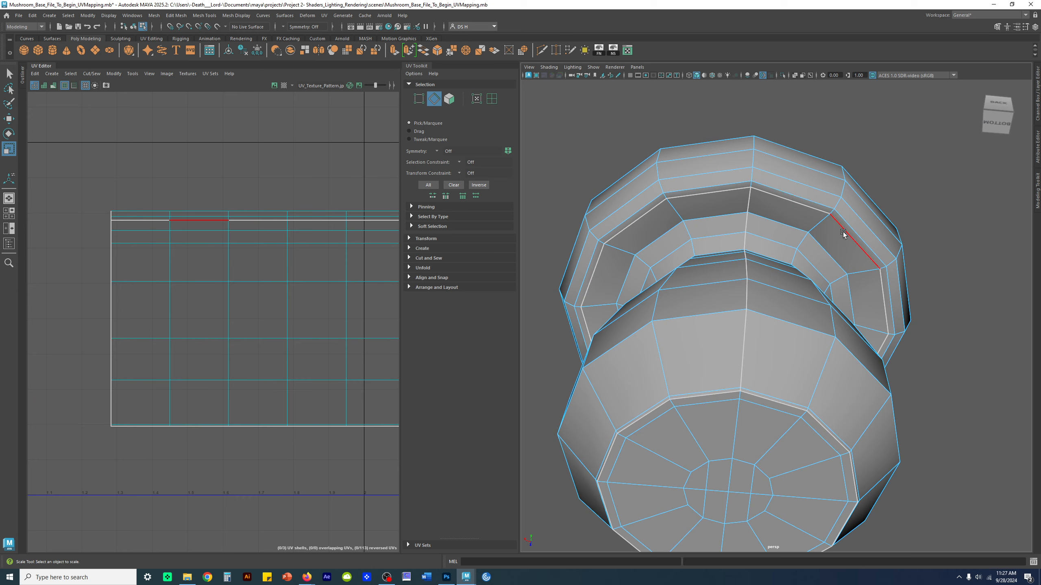
pyautogui.keyDown('alt'); pyautogui.moveTo(865, 372); pyautogui.dragTo(744, 201); pyautogui.keyUp('alt')
pyautogui.moveTo(749, 186); pyautogui.dragTo(753, 193, button='right')
pyautogui.click(742, 187)
pyautogui.press('q')
# - Extend the edge selection from the crown down the back of the cap to the texture border beneath its rim
pyautogui.keyDown('alt'); pyautogui.moveTo(791, 287); pyautogui.dragTo(778, 238); pyautogui.keyUp('alt')
pyautogui.scroll(-3, 180, 253)
pyautogui.keyDown('alt'); pyautogui.moveTo(143, 246); pyautogui.dragTo(329, 237, button='middle'); pyautogui.keyUp('alt')
pyautogui.keyDown('alt'); pyautogui.moveTo(176, 227); pyautogui.dragTo(214, 178, button='middle'); pyautogui.keyUp('alt')
pyautogui.scroll(3, 205, 179)
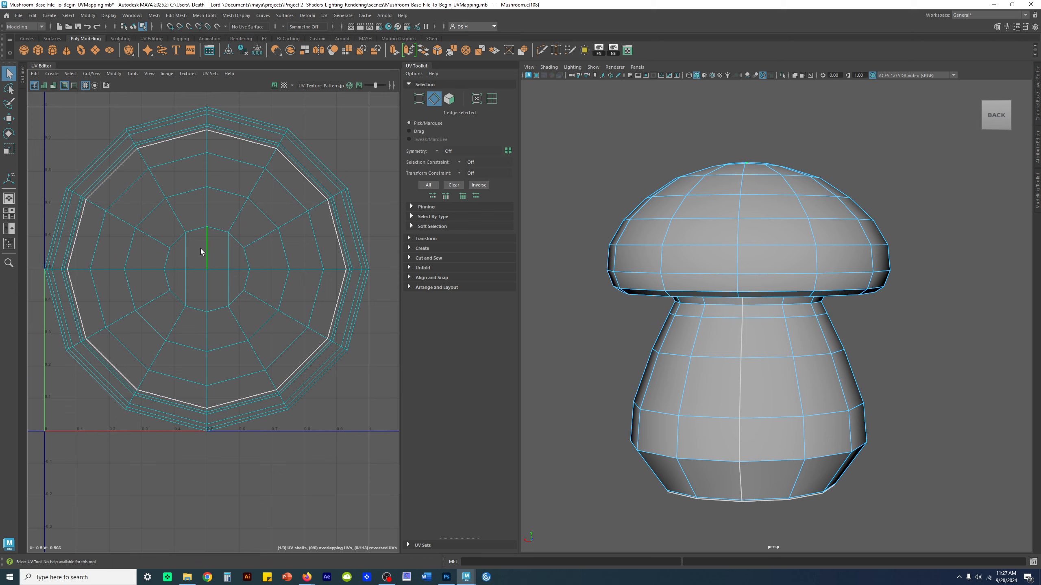
pyautogui.keyDown('alt'); pyautogui.moveTo(895, 189); pyautogui.dragTo(759, 156); pyautogui.keyUp('alt')
pyautogui.keyDown('alt'); pyautogui.moveTo(758, 156); pyautogui.dragTo(872, 189, button='right'); pyautogui.keyUp('alt')
pyautogui.keyDown('alt'); pyautogui.moveTo(762, 184); pyautogui.dragTo(777, 280, button='middle'); pyautogui.keyUp('alt')
pyautogui.keyDown('alt'); pyautogui.moveTo(777, 280); pyautogui.dragTo(753, 221); pyautogui.keyUp('alt')
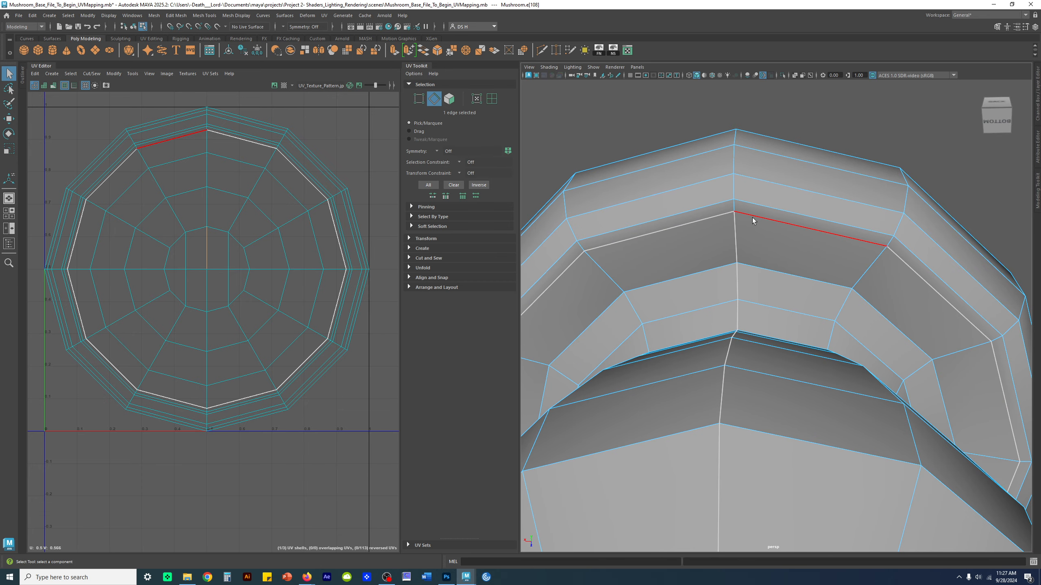
pyautogui.doubleClick(734, 202)
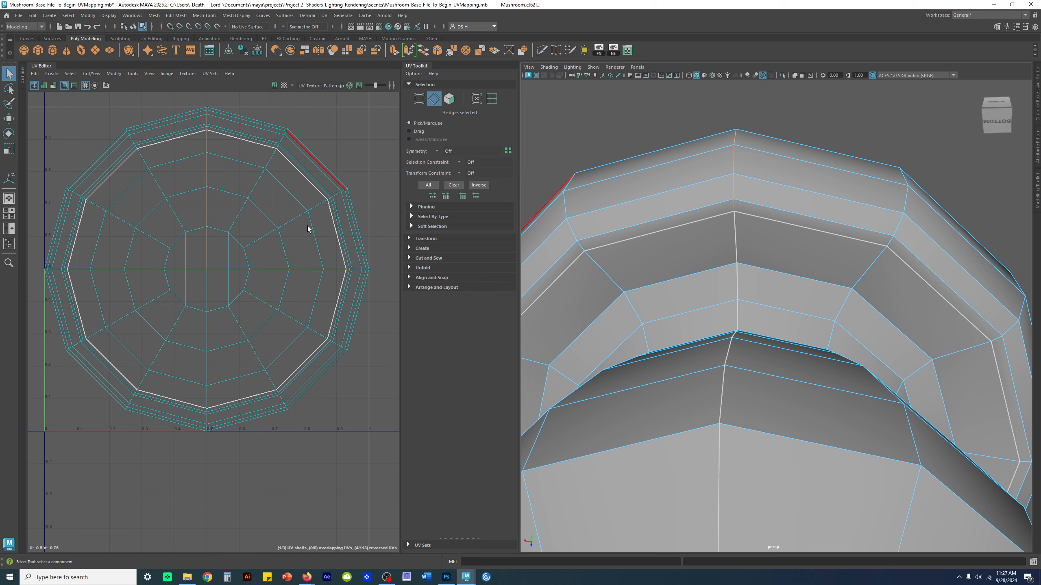
# - Check from the back, front and underside that the selected edges run only from the crown to the underside border
pyautogui.keyDown('alt'); pyautogui.moveTo(889, 169); pyautogui.dragTo(946, 191); pyautogui.keyUp('alt')
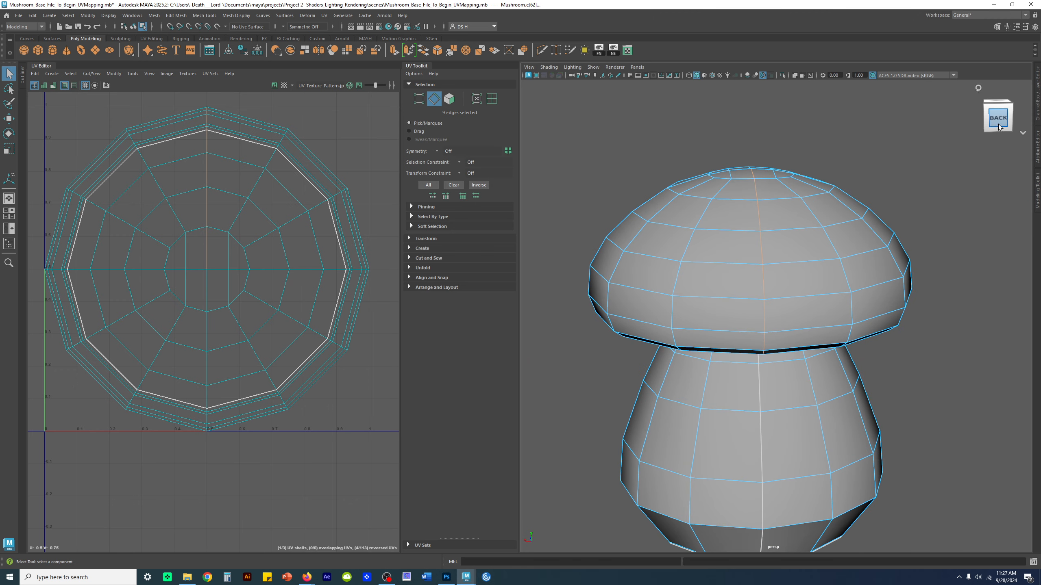
pyautogui.scroll(3, 917, 216)
pyautogui.keyDown('alt'); pyautogui.moveTo(908, 224); pyautogui.dragTo(892, 246, button='middle'); pyautogui.keyUp('alt')
pyautogui.keyDown('alt'); pyautogui.moveTo(758, 249); pyautogui.dragTo(869, 240); pyautogui.keyUp('alt')
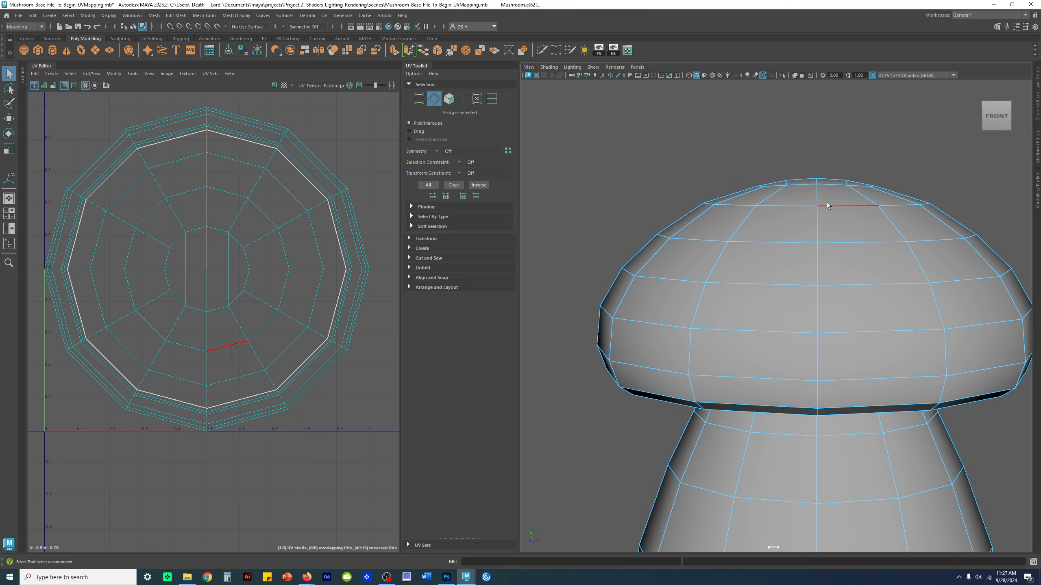
pyautogui.keyDown('alt'); pyautogui.moveTo(815, 371); pyautogui.dragTo(756, 220); pyautogui.keyUp('alt')
pyautogui.keyDown('alt'); pyautogui.moveTo(748, 365); pyautogui.dragTo(814, 287); pyautogui.keyUp('alt')
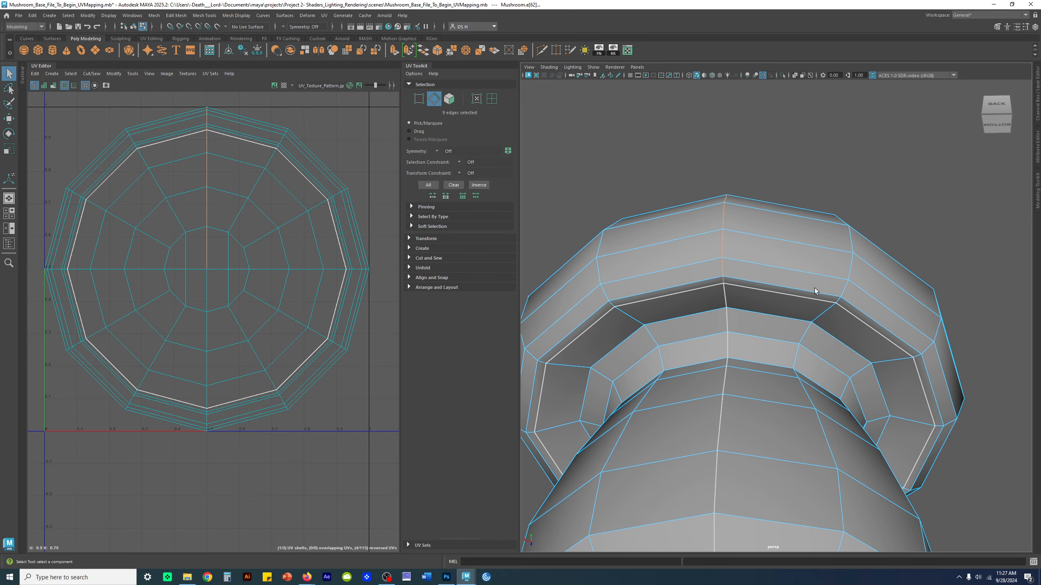
# - Cut the cap's UVs along the selected edges, clear the selection and frame the cap's UV shell
pyautogui.keyDown('alt'); pyautogui.moveTo(307, 198); pyautogui.dragTo(250, 213, button='right'); pyautogui.keyUp('alt')
pyautogui.keyDown('alt'); pyautogui.moveTo(323, 224); pyautogui.dragTo(236, 239, button='middle'); pyautogui.keyUp('alt')
pyautogui.keyDown('alt'); pyautogui.moveTo(292, 223); pyautogui.dragTo(140, 212, button='right'); pyautogui.keyUp('alt')
pyautogui.keyDown('alt'); pyautogui.moveTo(269, 182); pyautogui.dragTo(211, 211, button='middle'); pyautogui.keyUp('alt')
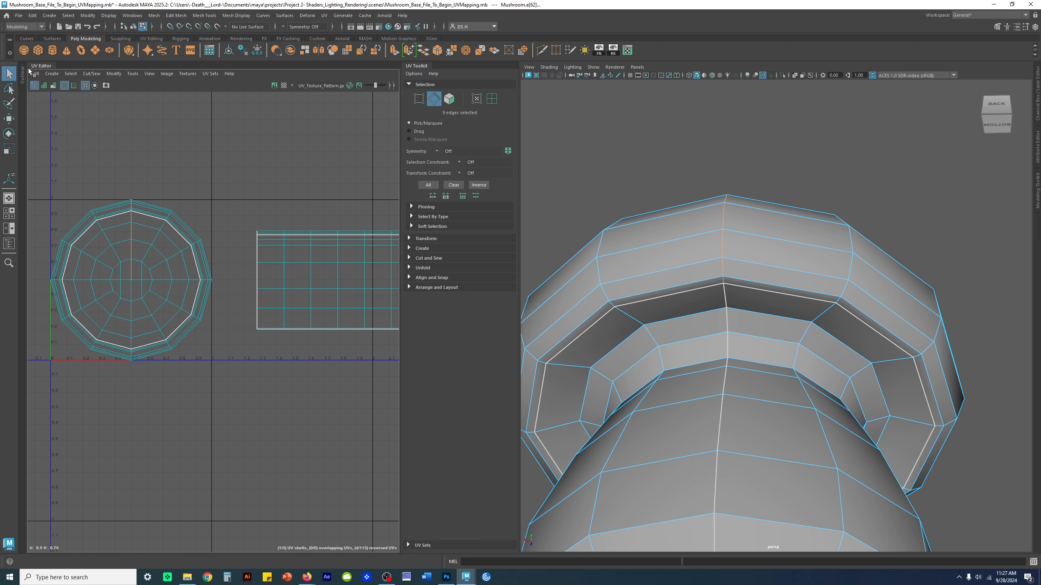
pyautogui.keyDown('shift'); pyautogui.rightClick(187, 145); pyautogui.keyUp('shift')
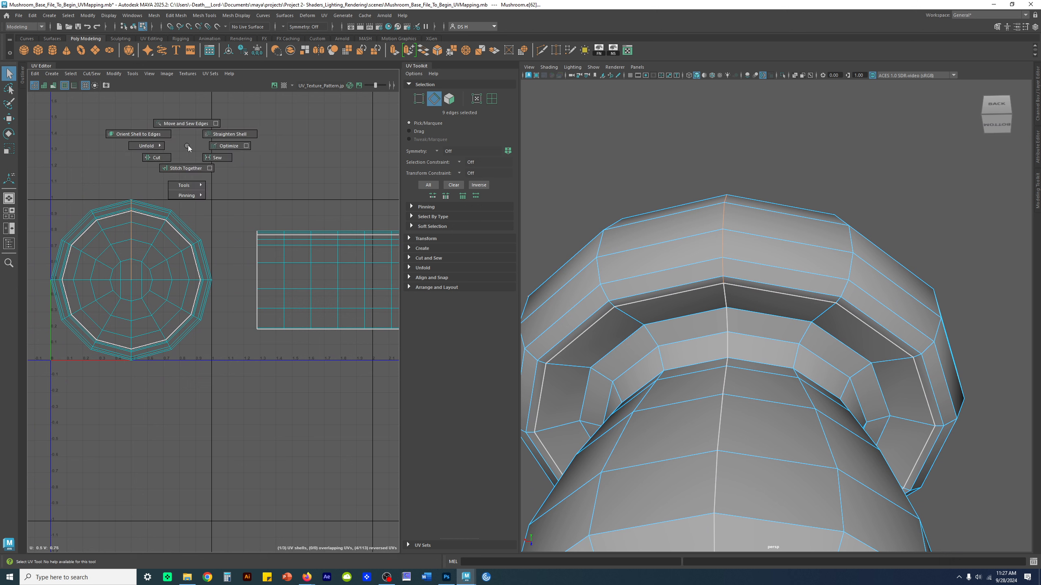
pyautogui.keyDown('shift'); pyautogui.moveTo(188, 146); pyautogui.dragTo(163, 159, button='right'); pyautogui.keyUp('shift')
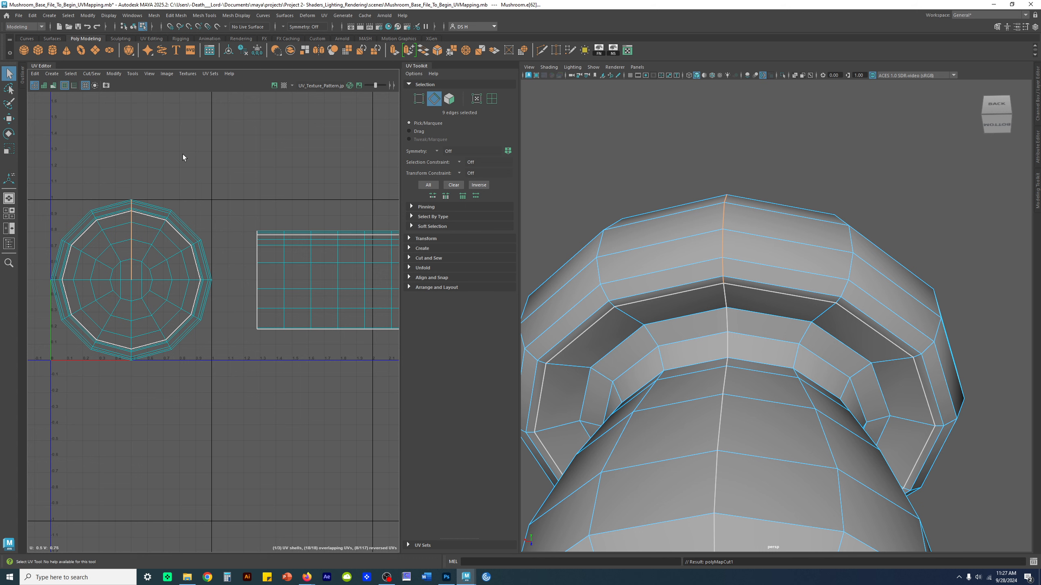
pyautogui.click(242, 275)
pyautogui.press('f')
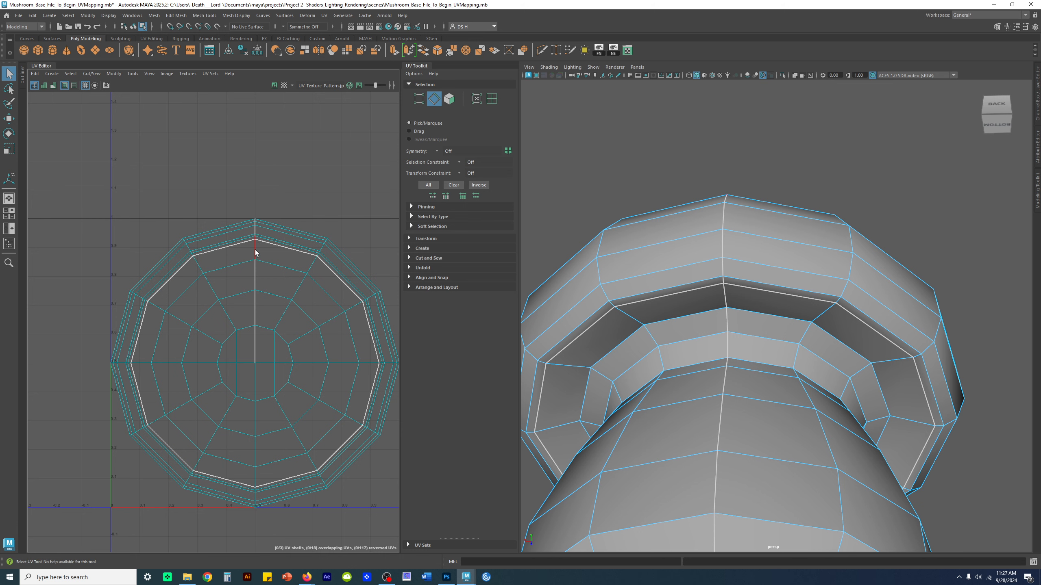
# - Select the cap's entire UV shell and unfold it along the new seam
pyautogui.keyDown('alt'); pyautogui.moveTo(306, 334); pyautogui.dragTo(305, 300, button='right'); pyautogui.keyUp('alt')
pyautogui.keyDown('alt'); pyautogui.moveTo(348, 244); pyautogui.dragTo(229, 219, button='middle'); pyautogui.keyUp('alt')
pyautogui.keyDown('alt'); pyautogui.moveTo(238, 194); pyautogui.dragTo(201, 175, button='right'); pyautogui.keyUp('alt')
pyautogui.keyDown('alt'); pyautogui.moveTo(322, 166); pyautogui.dragTo(275, 164, button='middle'); pyautogui.keyUp('alt')
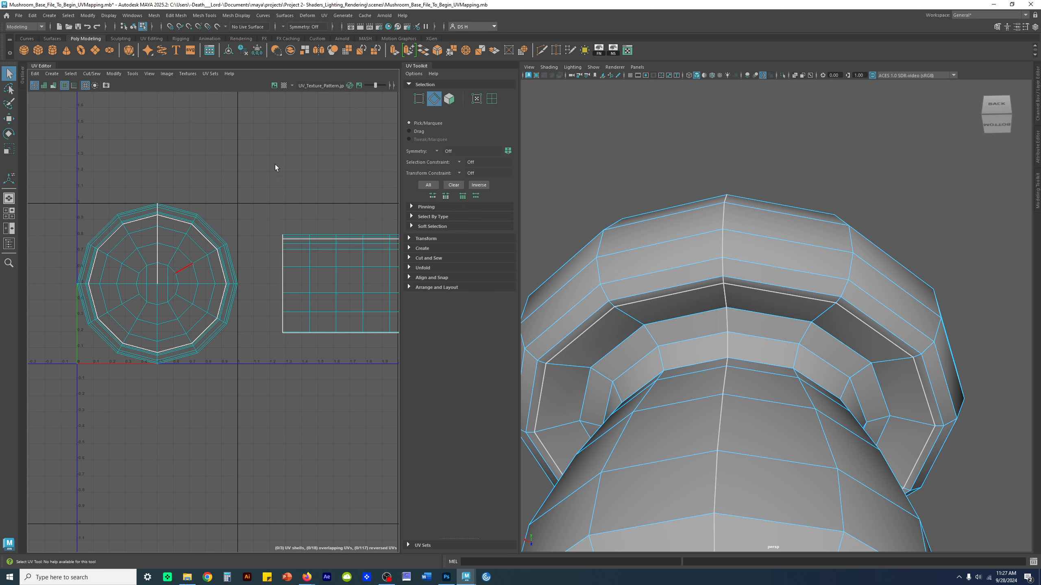
pyautogui.click(491, 98)
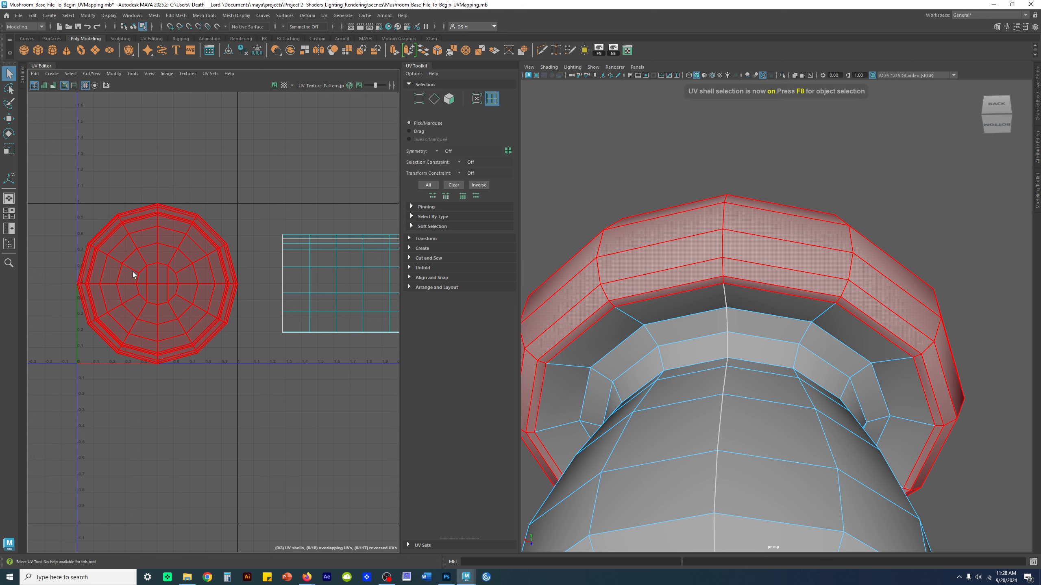
pyautogui.click(132, 272)
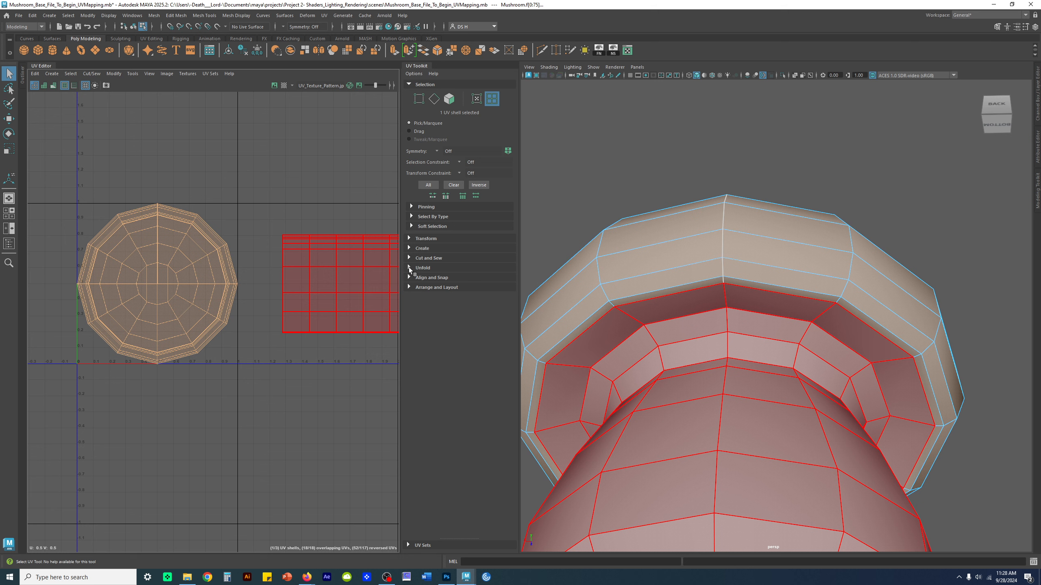
pyautogui.click(425, 269)
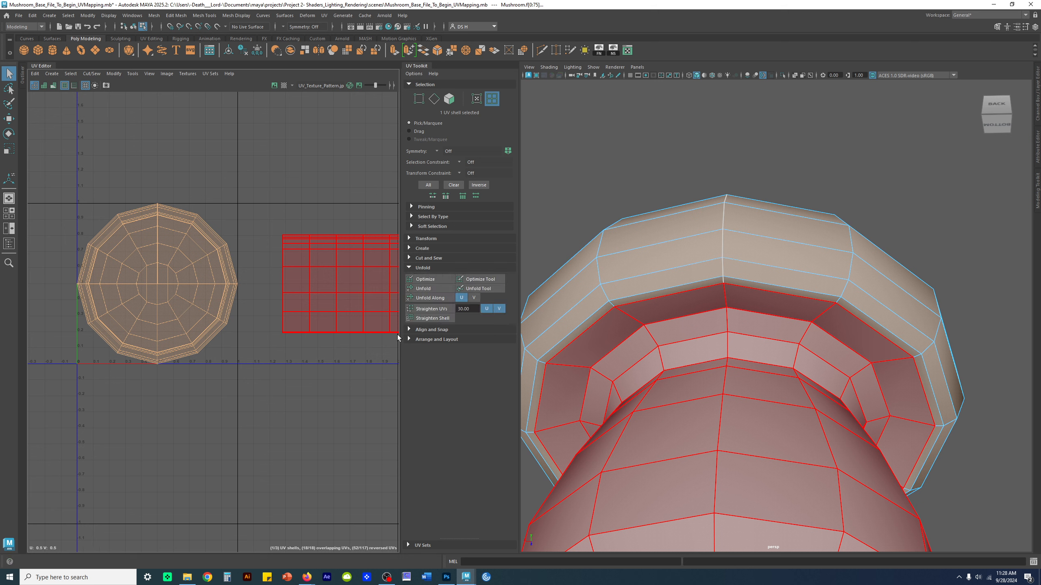
pyautogui.click(434, 289)
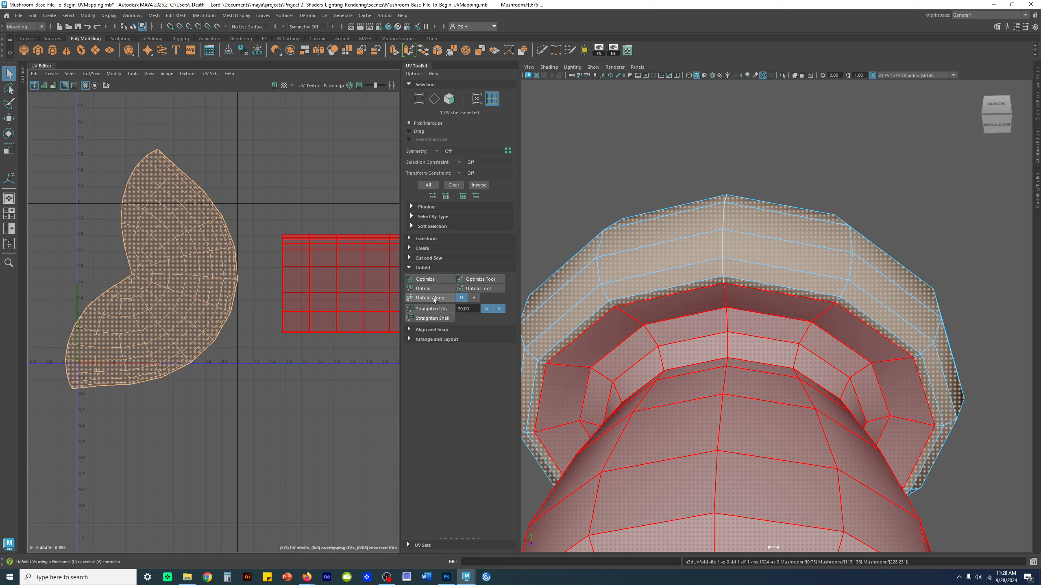
# - Optimize the cap's unfolded UV shell repeatedly until its grid relaxes into an even fan shape
pyautogui.keyDown('alt'); pyautogui.moveTo(253, 277); pyautogui.dragTo(184, 274, button='right'); pyautogui.keyUp('alt')
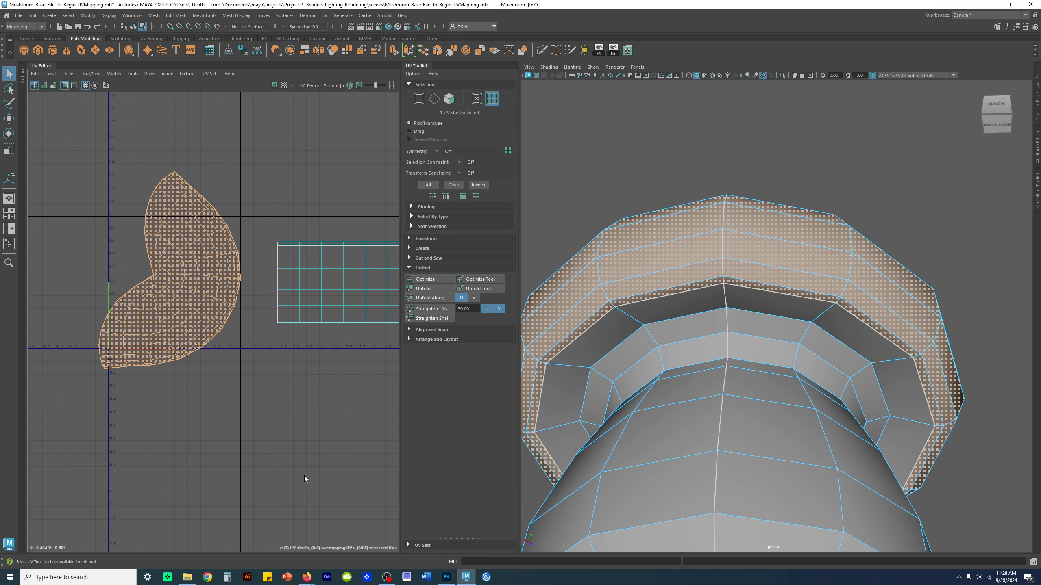
pyautogui.keyDown('alt'); pyautogui.moveTo(252, 413); pyautogui.dragTo(285, 403, button='right'); pyautogui.keyUp('alt')
pyautogui.keyDown('alt'); pyautogui.moveTo(258, 375); pyautogui.dragTo(295, 402, button='middle'); pyautogui.keyUp('alt')
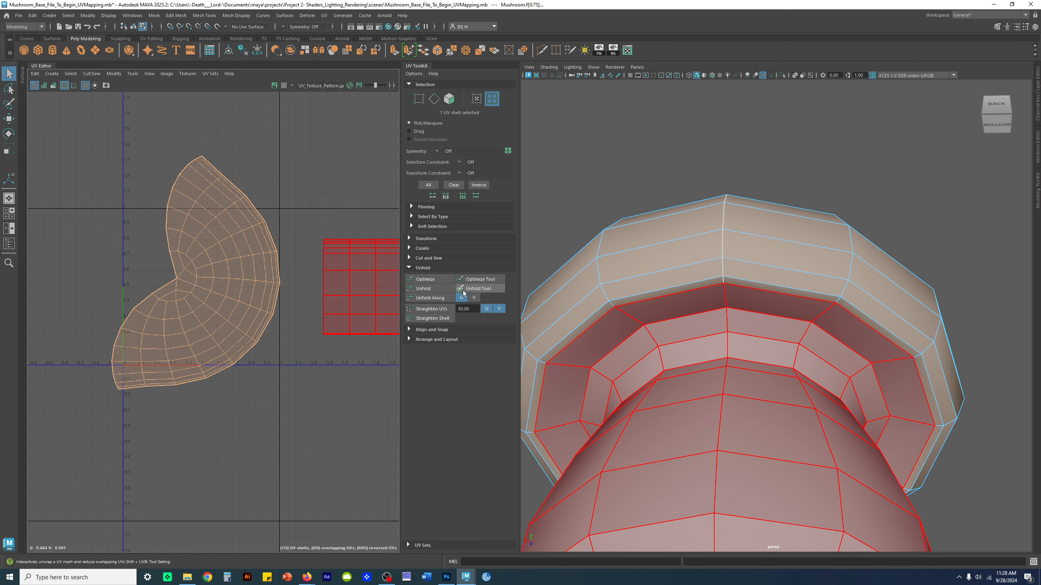
pyautogui.click(430, 280)
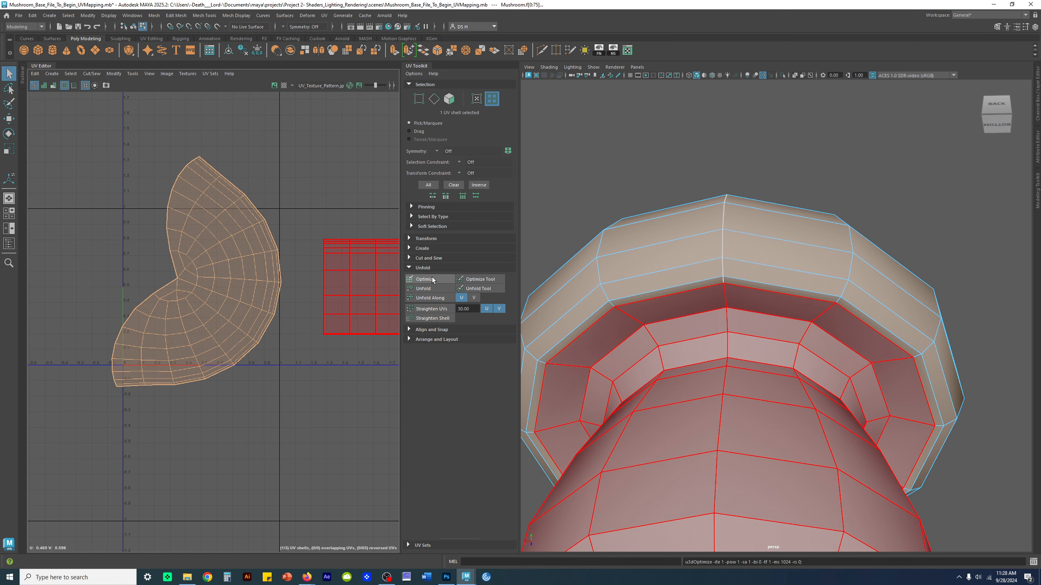
pyautogui.click(430, 279)
pyautogui.click(430, 280)
pyautogui.click(429, 279)
pyautogui.click(428, 280)
pyautogui.click(426, 280)
pyautogui.click(425, 280)
pyautogui.click(424, 280)
pyautogui.click(426, 280)
pyautogui.click(428, 280)
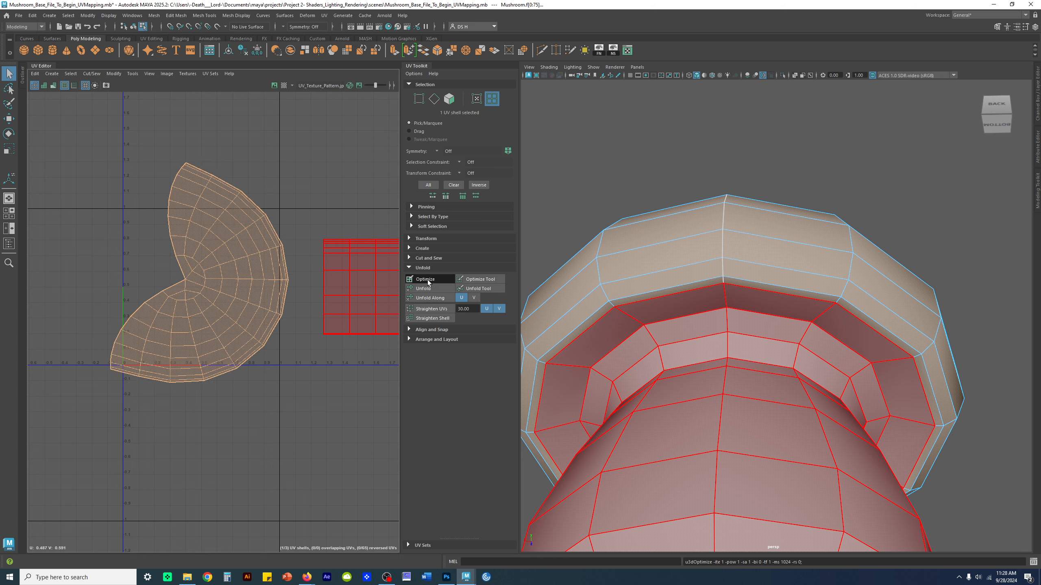
pyautogui.click(429, 280)
pyautogui.click(429, 281)
pyautogui.click(431, 281)
pyautogui.click(435, 281)
pyautogui.click(433, 281)
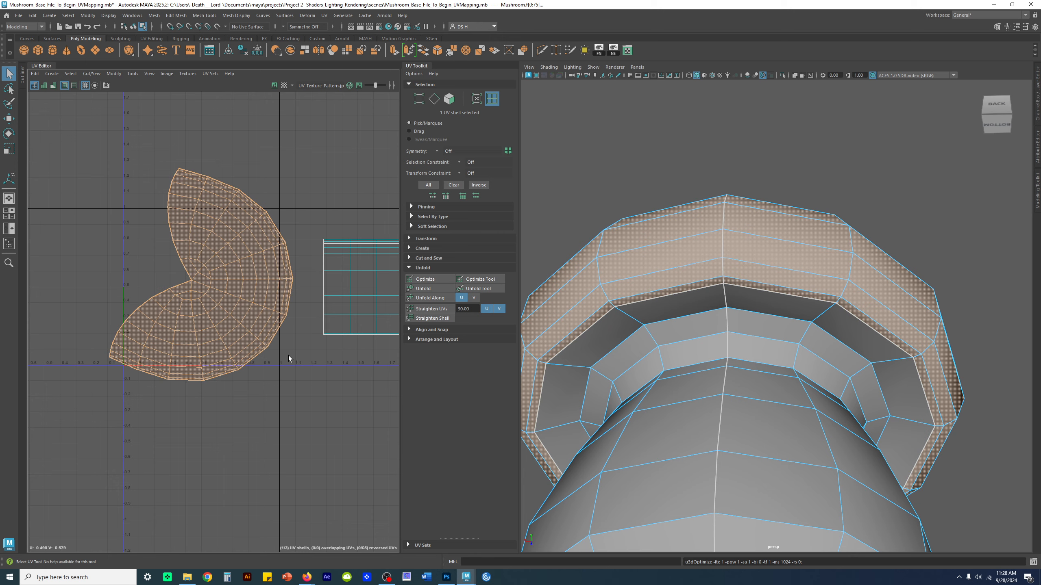
# - Select the cap's fan-shaped UV shell and rotate it until its notch faces straight down
pyautogui.click(331, 410)
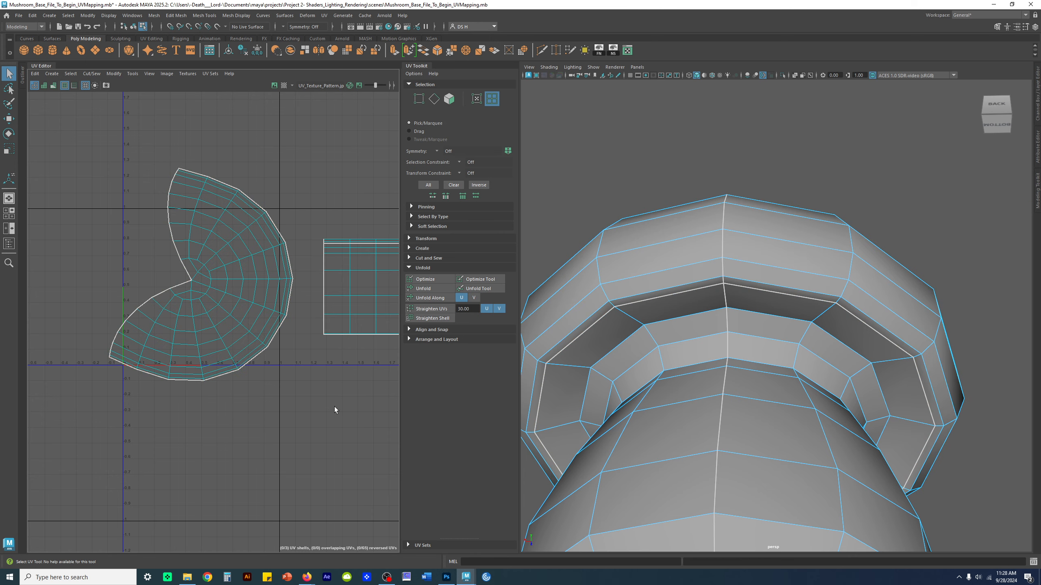
pyautogui.click(227, 302)
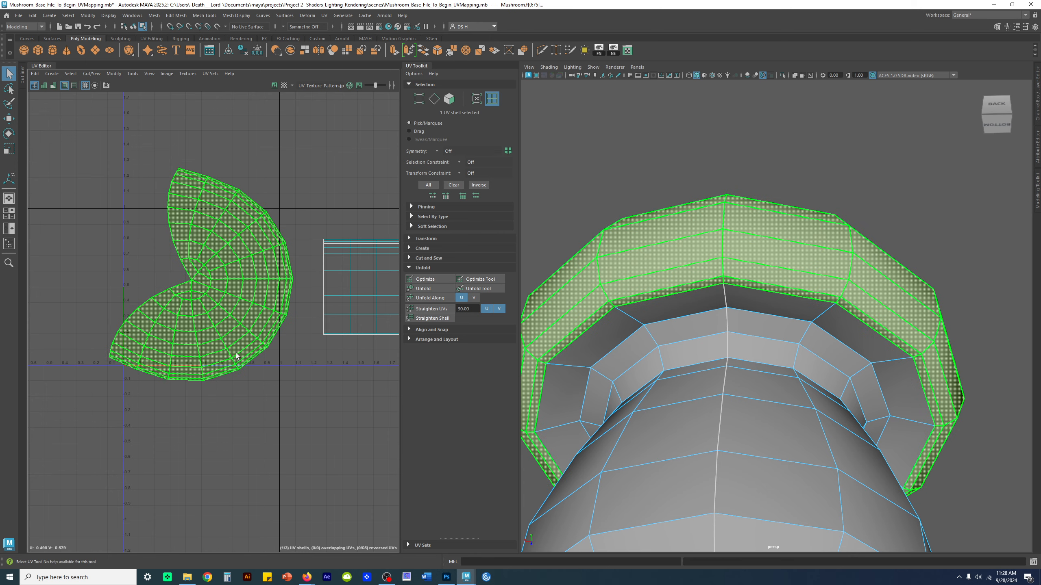
pyautogui.press('e')
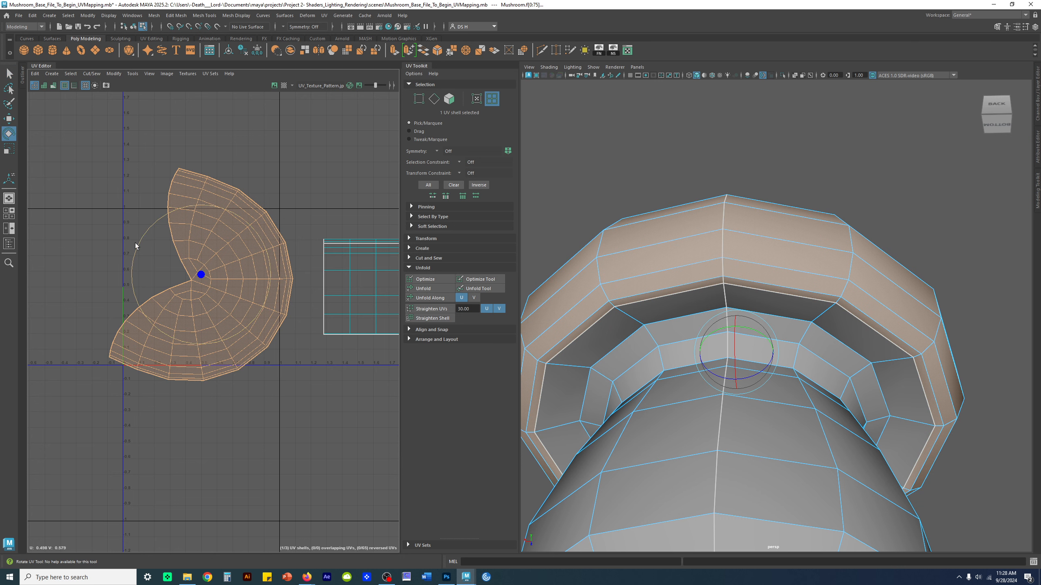
pyautogui.moveTo(146, 234); pyautogui.dragTo(183, 331)
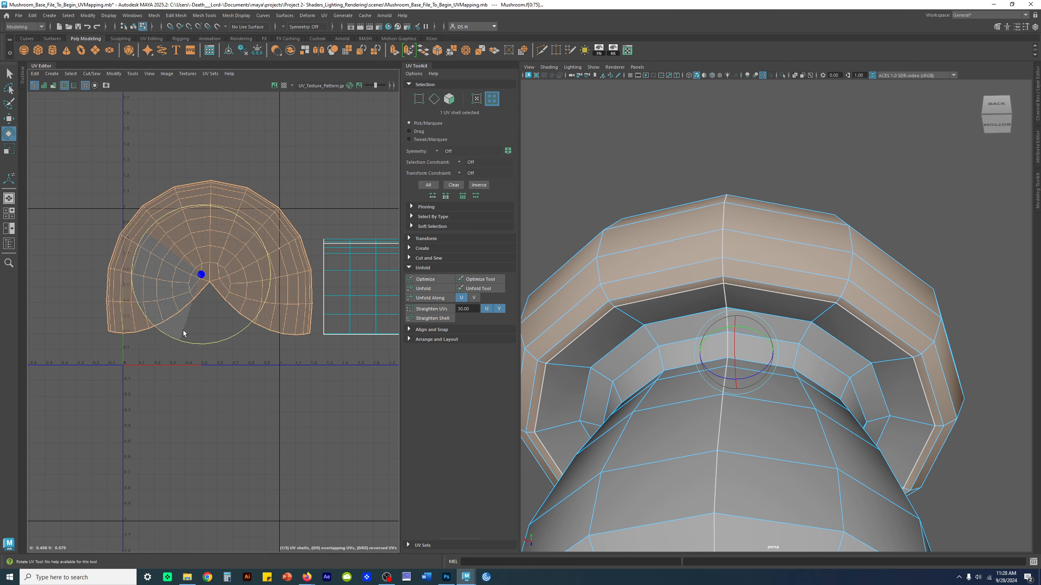
pyautogui.scroll(3, 215, 312)
pyautogui.keyDown('alt'); pyautogui.moveTo(258, 300); pyautogui.dragTo(209, 333, button='middle'); pyautogui.keyUp('alt')
pyautogui.moveTo(240, 364); pyautogui.dragTo(238, 363)
pyautogui.click(248, 429)
# - Fine-tune the cap shell's rotation so its central edge line runs vertically, and clear the selection
pyautogui.keyDown('alt'); pyautogui.moveTo(292, 322); pyautogui.dragTo(273, 313, button='right'); pyautogui.keyUp('alt')
pyautogui.keyDown('alt'); pyautogui.moveTo(249, 261); pyautogui.dragTo(266, 222, button='middle'); pyautogui.keyUp('alt')
pyautogui.click(309, 342)
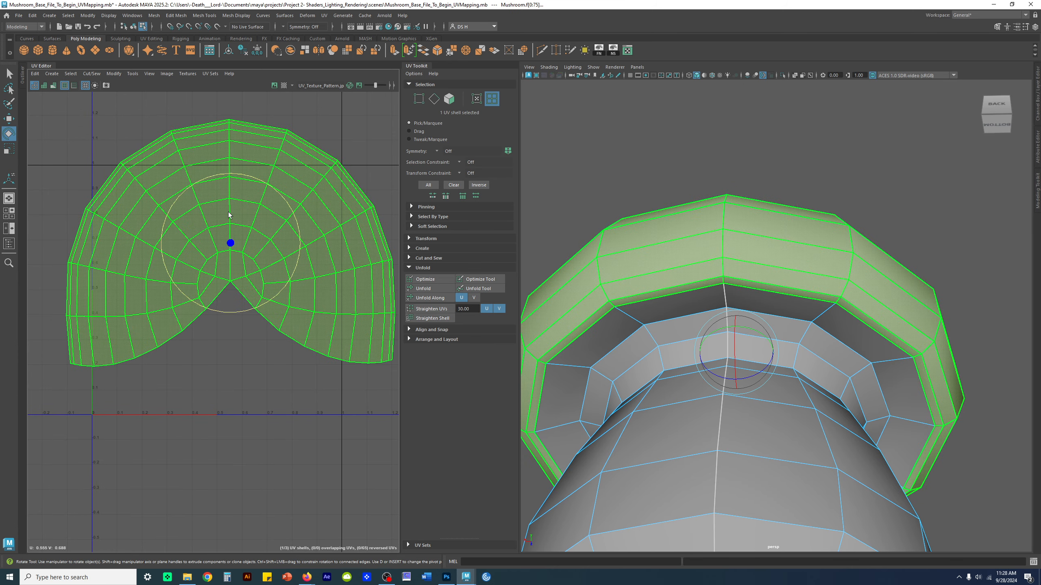
pyautogui.keyDown('alt'); pyautogui.moveTo(225, 278); pyautogui.dragTo(272, 275, button='right'); pyautogui.keyUp('alt')
pyautogui.keyDown('alt'); pyautogui.moveTo(274, 275); pyautogui.dragTo(292, 378, button='middle'); pyautogui.keyUp('alt')
pyautogui.keyDown('alt'); pyautogui.moveTo(293, 377); pyautogui.dragTo(346, 388, button='right'); pyautogui.keyUp('alt')
pyautogui.keyDown('alt'); pyautogui.moveTo(297, 327); pyautogui.dragTo(309, 369, button='middle'); pyautogui.keyUp('alt')
pyautogui.moveTo(316, 348); pyautogui.dragTo(316, 350)
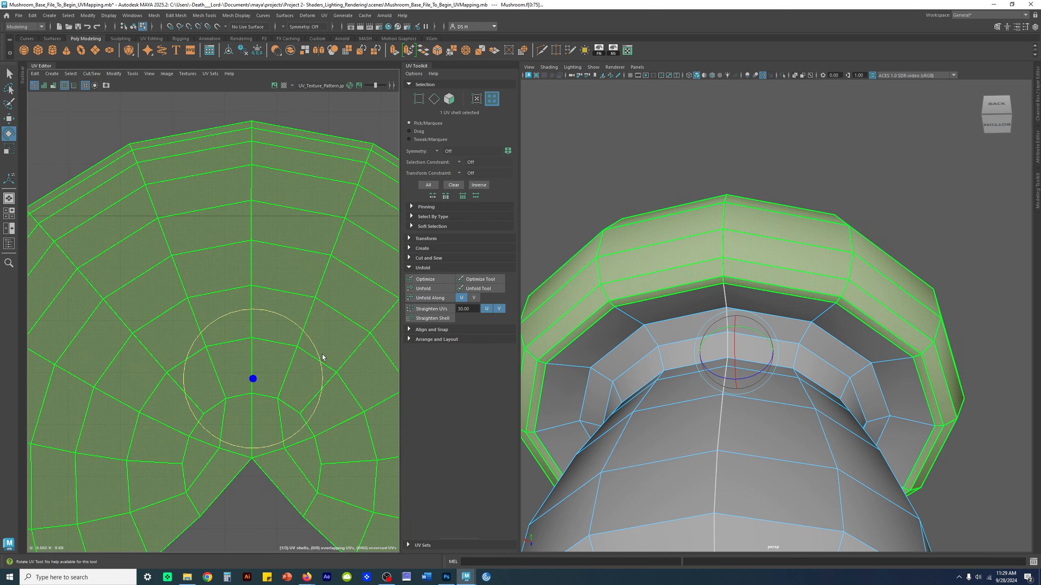
pyautogui.click(250, 475)
pyautogui.scroll(-4, 116, 356)
pyautogui.keyDown('alt'); pyautogui.moveTo(322, 191); pyautogui.dragTo(217, 92, button='middle'); pyautogui.keyUp('alt')
# - Return to object selection, deselect the mushroom and display it shaded with its checker texture
pyautogui.click(477, 99)
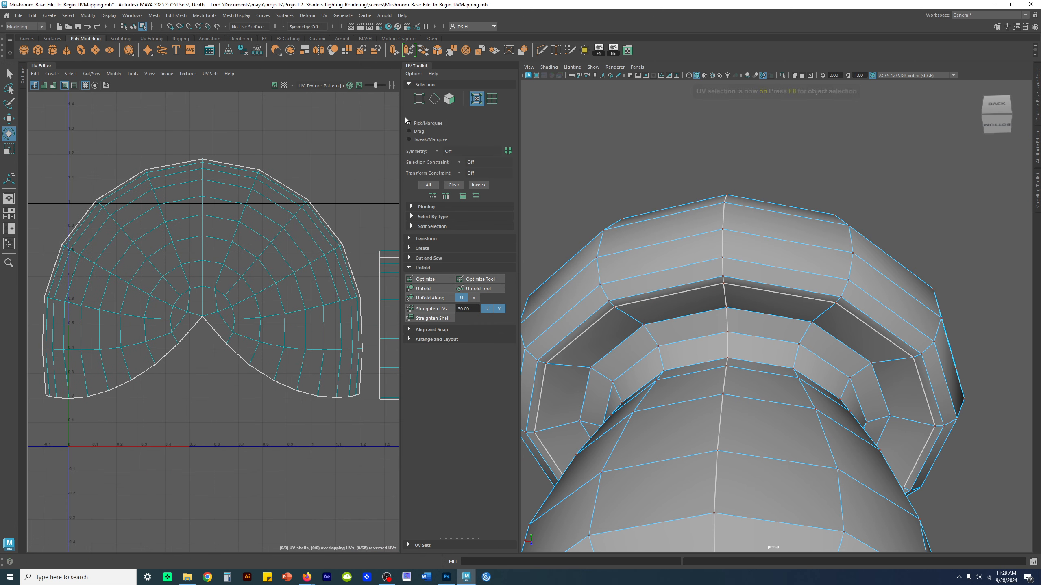
pyautogui.scroll(-3, 275, 177)
pyautogui.moveTo(267, 203)
pyautogui.keyDown('alt'); pyautogui.mouseDown(button='middle')
pyautogui.moveTo(291, 181)
pyautogui.moveTo(253, 217)
pyautogui.mouseUp(button='middle'); pyautogui.keyUp('alt')
pyautogui.keyDown('alt'); pyautogui.moveTo(254, 217); pyautogui.dragTo(72, 198, button='right'); pyautogui.keyUp('alt')
pyautogui.keyDown('alt'); pyautogui.moveTo(255, 194); pyautogui.dragTo(135, 196, button='middle'); pyautogui.keyUp('alt')
pyautogui.keyDown('alt'); pyautogui.moveTo(880, 312); pyautogui.dragTo(875, 382); pyautogui.keyUp('alt')
pyautogui.keyDown('alt'); pyautogui.moveTo(901, 369); pyautogui.dragTo(844, 328, button='right'); pyautogui.keyUp('alt')
pyautogui.keyDown('alt'); pyautogui.moveTo(844, 328); pyautogui.dragTo(864, 328); pyautogui.keyUp('alt')
pyautogui.moveTo(864, 328); pyautogui.dragTo(901, 283, button='right')
pyautogui.click(940, 194)
pyautogui.press('6')
# - Examine the checker pattern along the cap's seam, rim and underside for distortion, with the mushroom selected to show its UV shells
pyautogui.keyDown('alt'); pyautogui.moveTo(903, 242); pyautogui.dragTo(912, 262); pyautogui.keyUp('alt')
pyautogui.scroll(4, 811, 238)
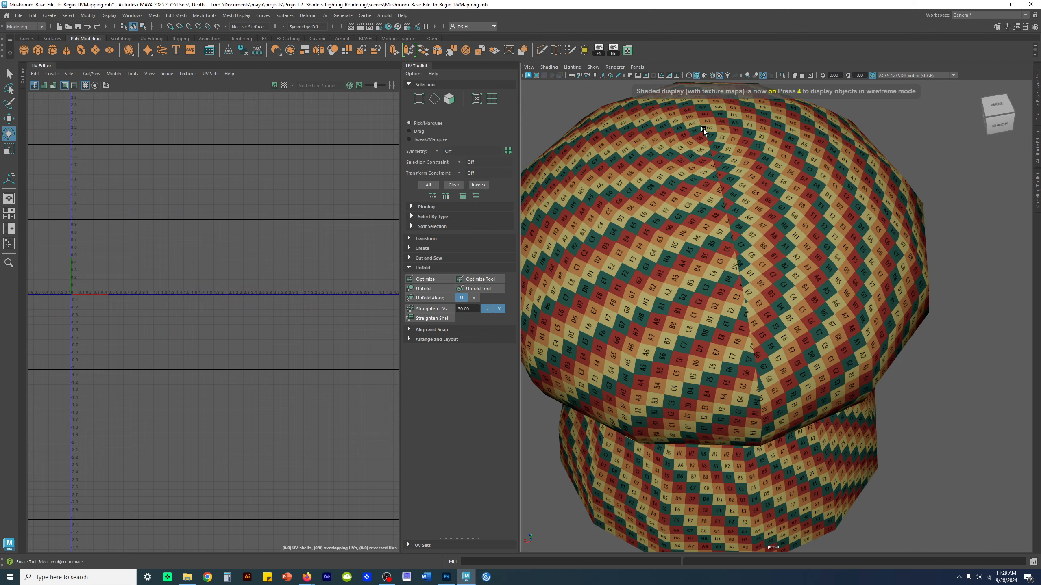
pyautogui.keyDown('alt'); pyautogui.moveTo(748, 429); pyautogui.dragTo(770, 227); pyautogui.keyUp('alt')
pyautogui.scroll(4, 769, 227)
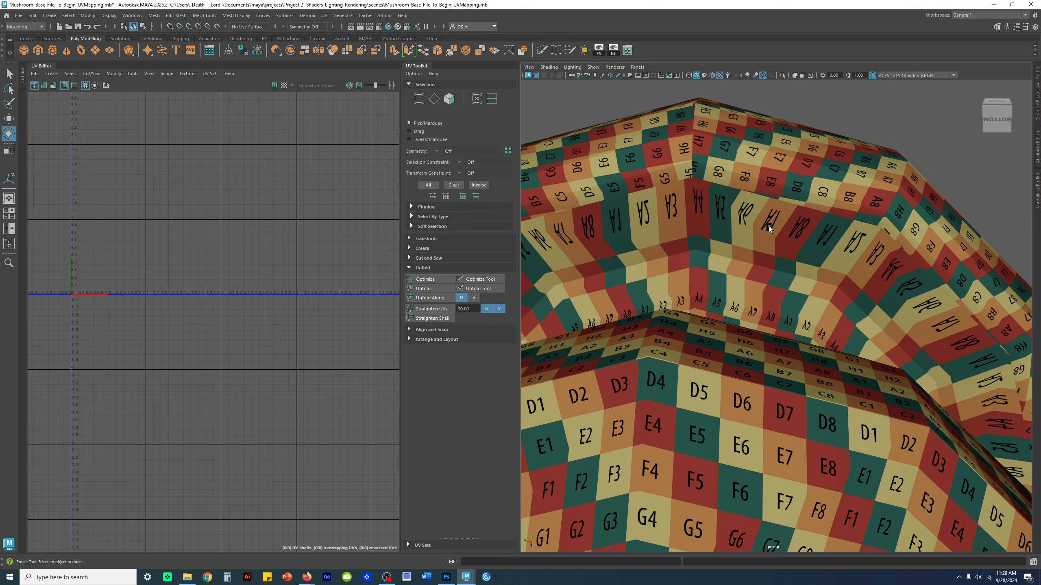
pyautogui.click(724, 230)
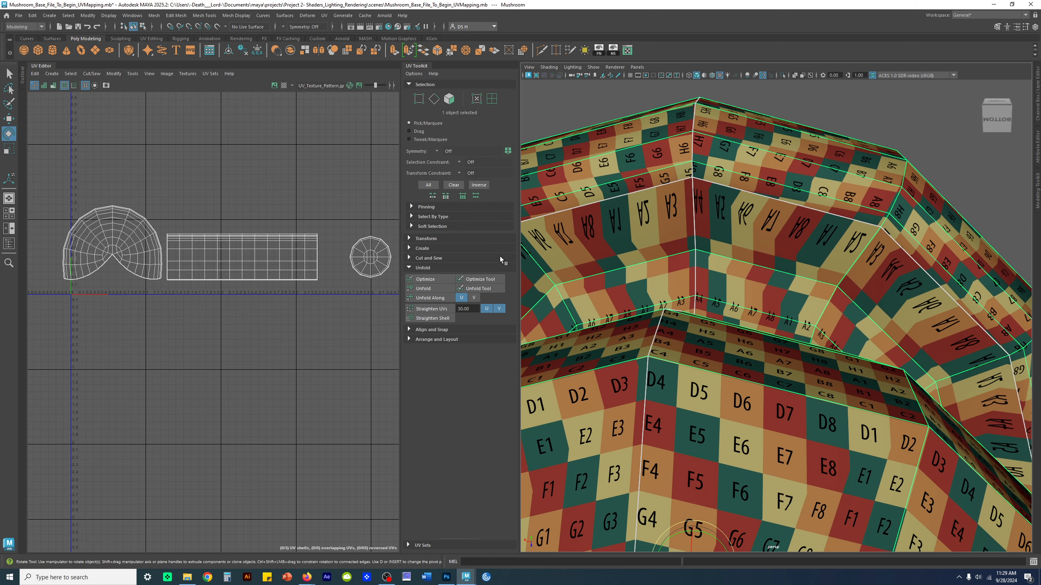
pyautogui.scroll(1, 186, 242)
pyautogui.keyDown('alt'); pyautogui.moveTo(214, 171); pyautogui.dragTo(203, 150, button='middle'); pyautogui.keyUp('alt')
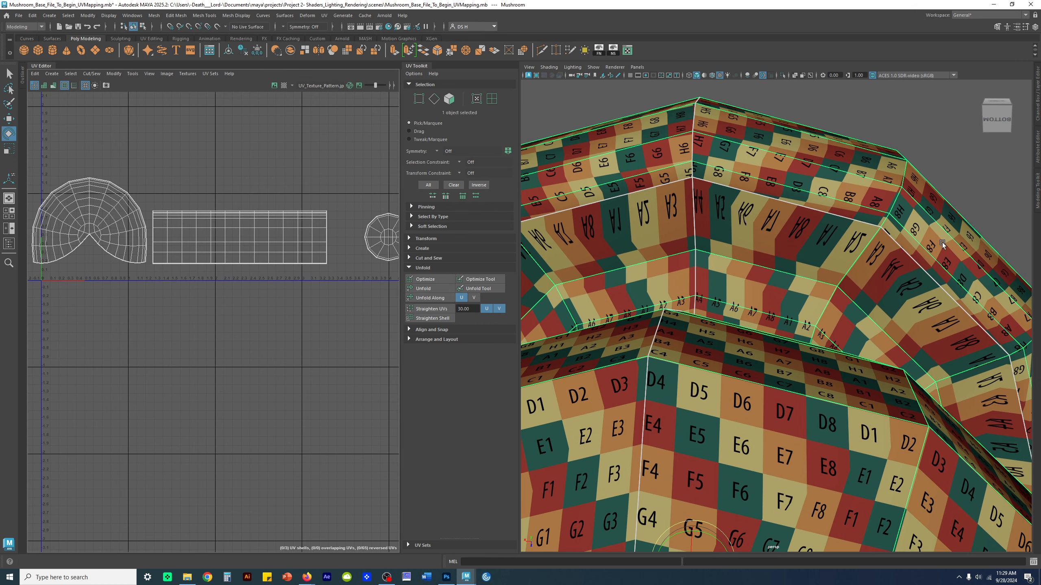
pyautogui.keyDown('alt'); pyautogui.moveTo(942, 243); pyautogui.dragTo(924, 283); pyautogui.keyUp('alt')
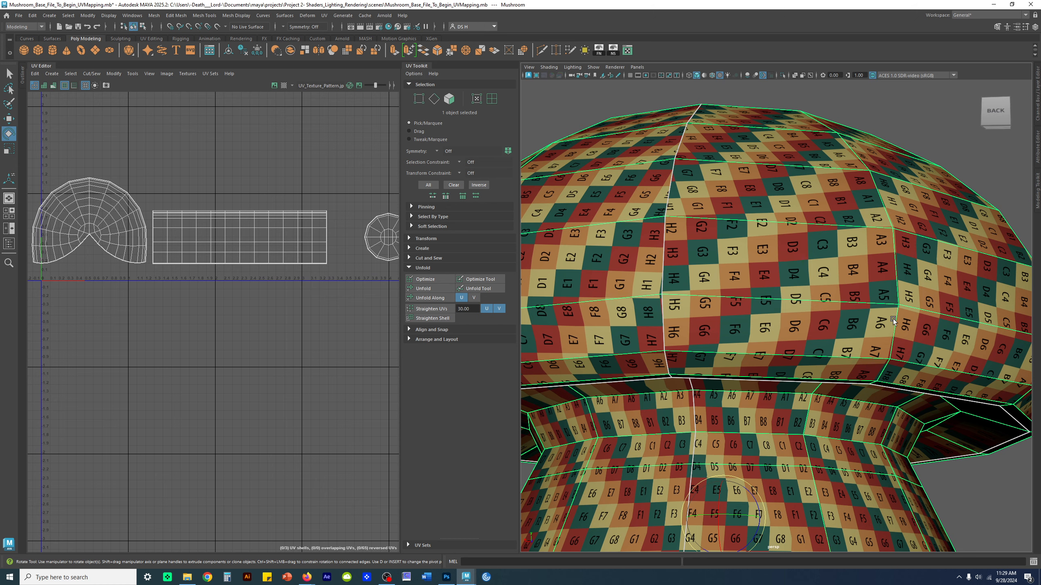
pyautogui.keyDown('alt'); pyautogui.moveTo(893, 319); pyautogui.dragTo(840, 301); pyautogui.keyUp('alt')
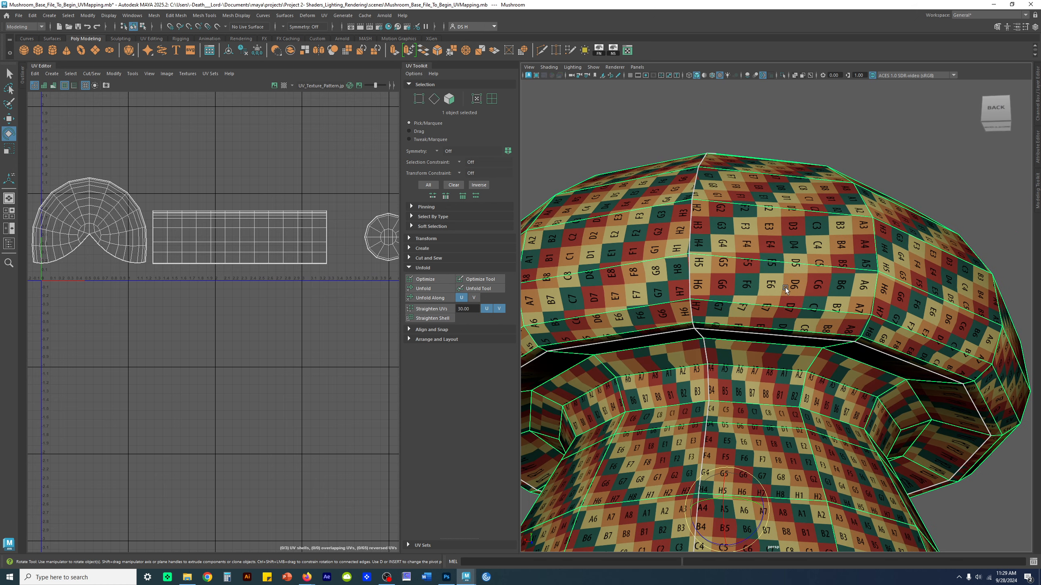
pyautogui.scroll(-1, 310, 250)
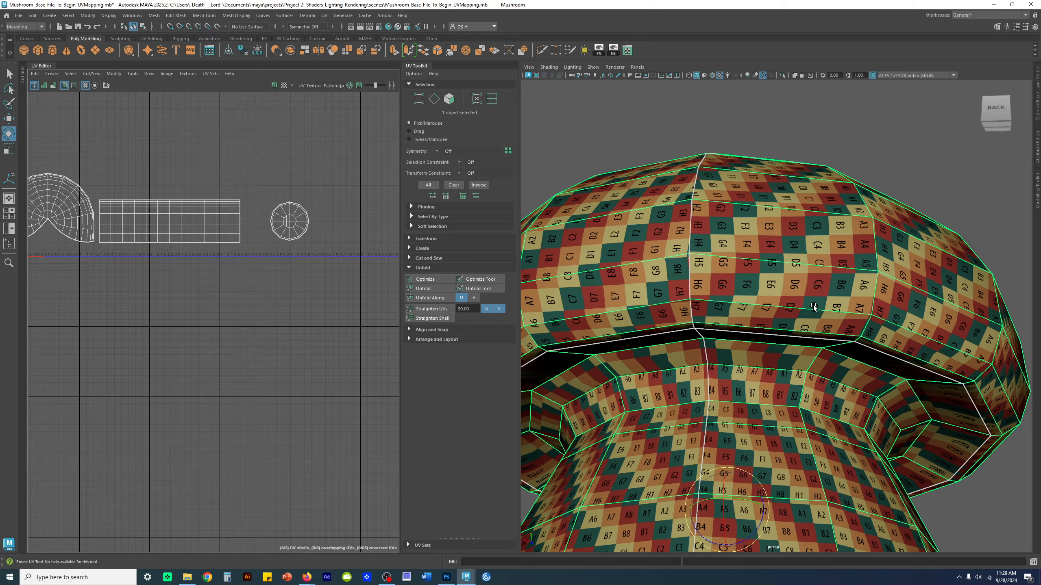
pyautogui.keyDown('alt'); pyautogui.moveTo(814, 307); pyautogui.dragTo(764, 253); pyautogui.keyUp('alt')
# - Select a single face with elongated checkers on the outer ring of the cap's underside
pyautogui.press('F11')
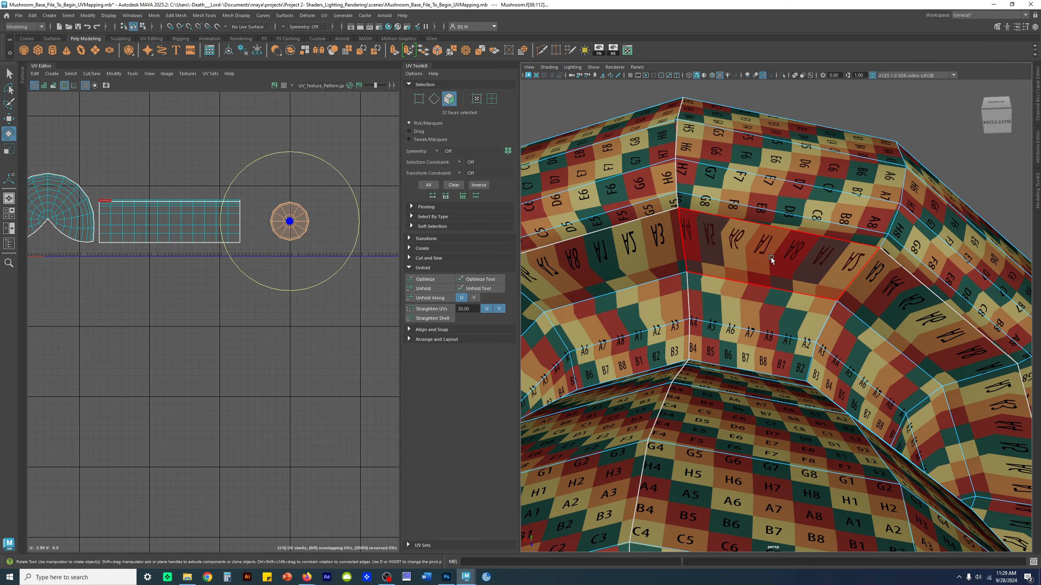
pyautogui.press('w')
pyautogui.click(762, 263)
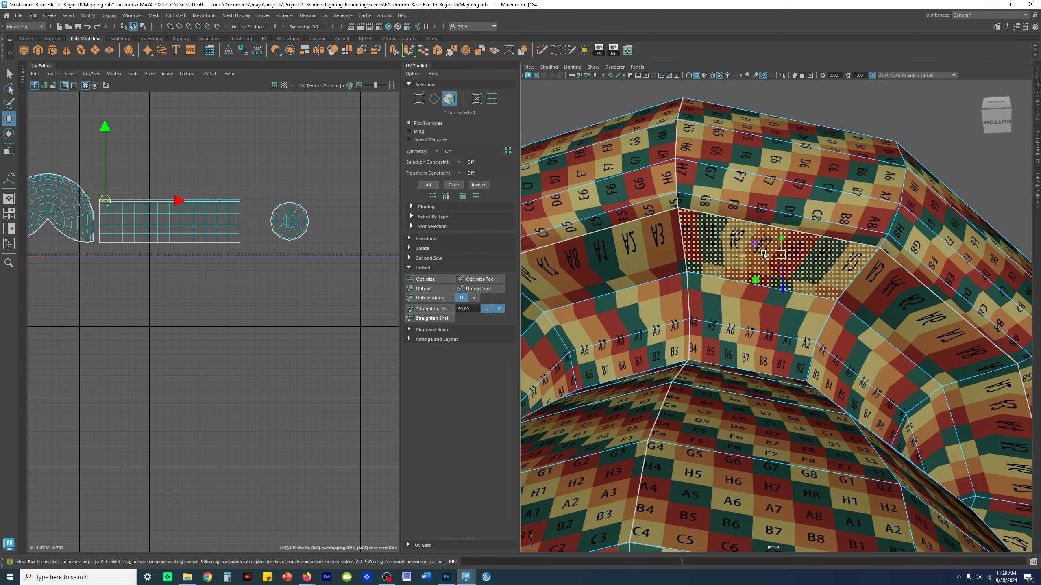
pyautogui.keyDown('alt'); pyautogui.moveTo(740, 251); pyautogui.dragTo(749, 339, button='right'); pyautogui.keyUp('alt')
pyautogui.keyDown('alt'); pyautogui.moveTo(749, 339); pyautogui.dragTo(729, 283); pyautogui.keyUp('alt')
pyautogui.press('q')
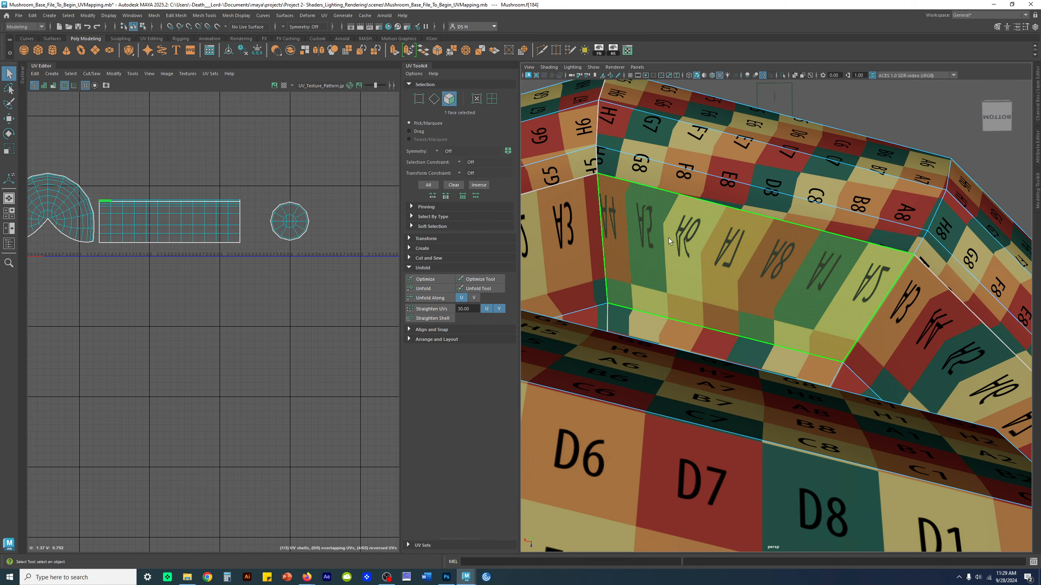
# - Inspect the rectangular UV shell's upper rows and switch to UV component selection
pyautogui.keyDown('alt'); pyautogui.moveTo(89, 211); pyautogui.dragTo(127, 290, button='middle'); pyautogui.keyUp('alt')
pyautogui.keyDown('alt'); pyautogui.moveTo(127, 290); pyautogui.dragTo(481, 399, button='right'); pyautogui.keyUp('alt')
pyautogui.keyDown('alt'); pyautogui.moveTo(278, 273); pyautogui.dragTo(58, 273, button='middle'); pyautogui.keyUp('alt')
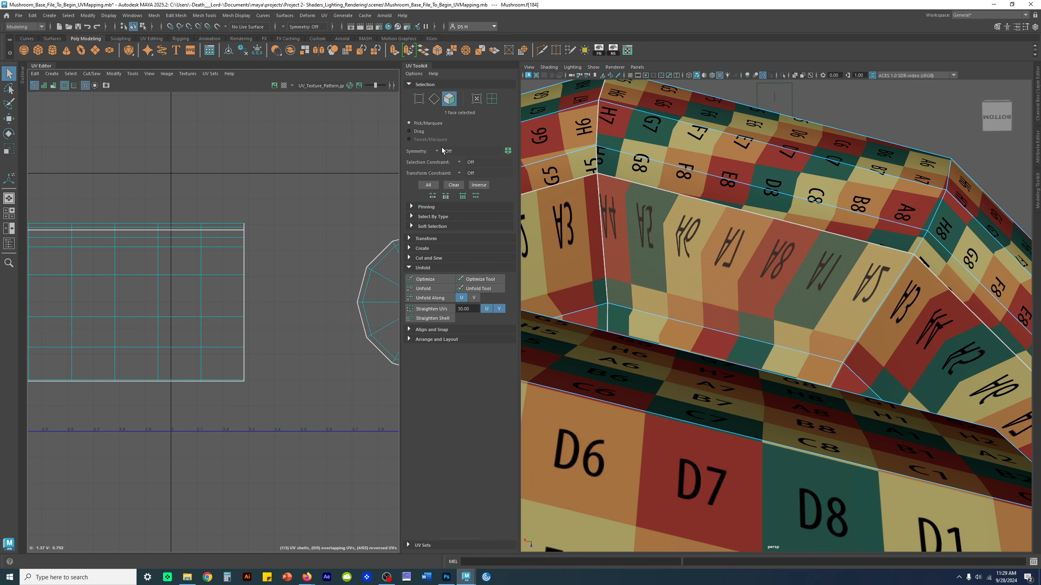
pyautogui.click(476, 99)
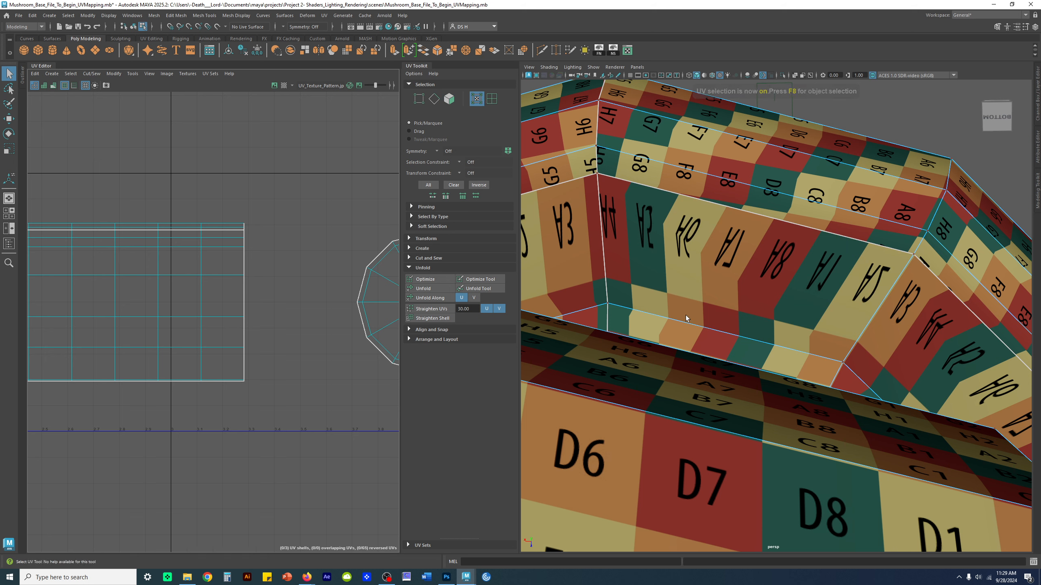
pyautogui.scroll(-2, 235, 262)
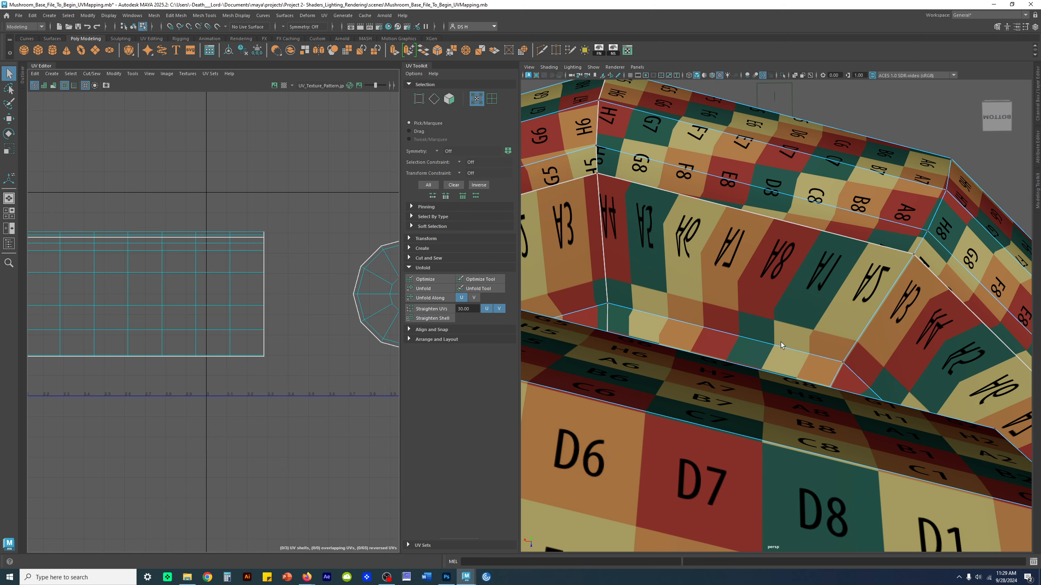